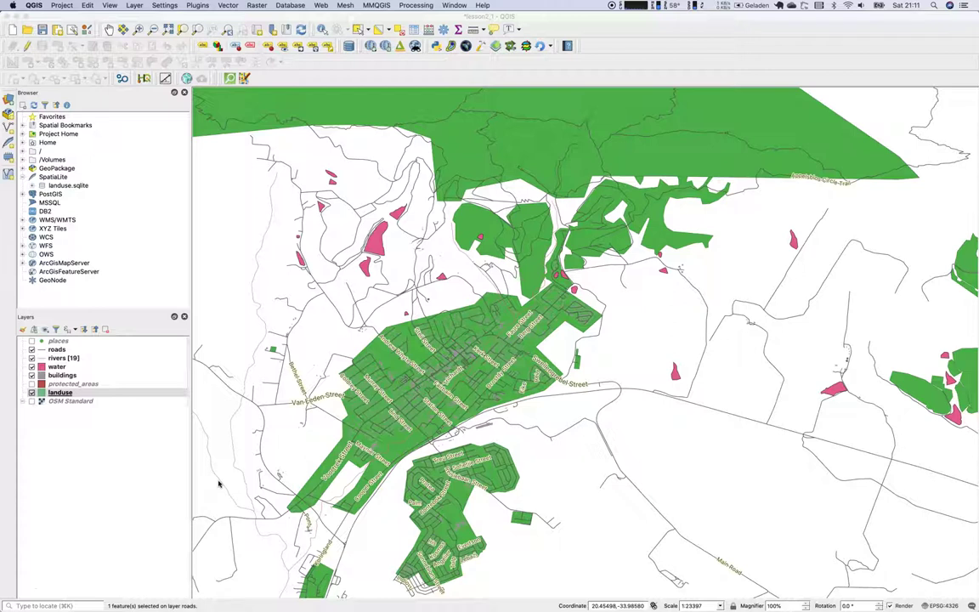
# Step: Switch the landuse layer's symbology to Categorized, using the landuse field as the value
pyautogui.click(212, 485)
pyautogui.click(46, 434)
pyautogui.moveTo(65, 394)
pyautogui.mouseDown()
pyautogui.moveTo(394, 409)
pyautogui.moveTo(192, 455)
pyautogui.moveTo(55, 395)
pyautogui.moveTo(64, 396)
pyautogui.mouseUp()
pyautogui.doubleClick(61, 394)
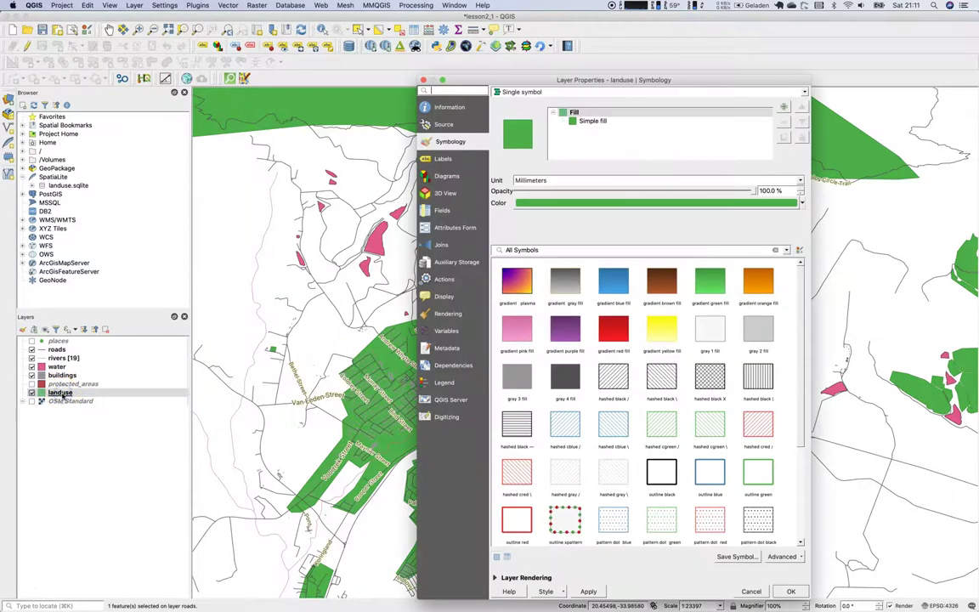
pyautogui.click(502, 91)
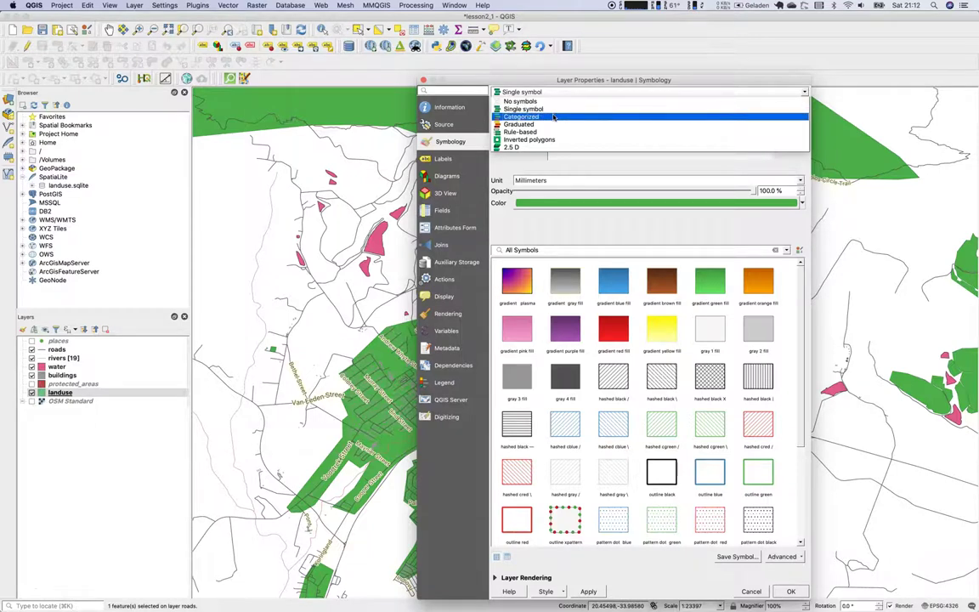
pyautogui.click(553, 116)
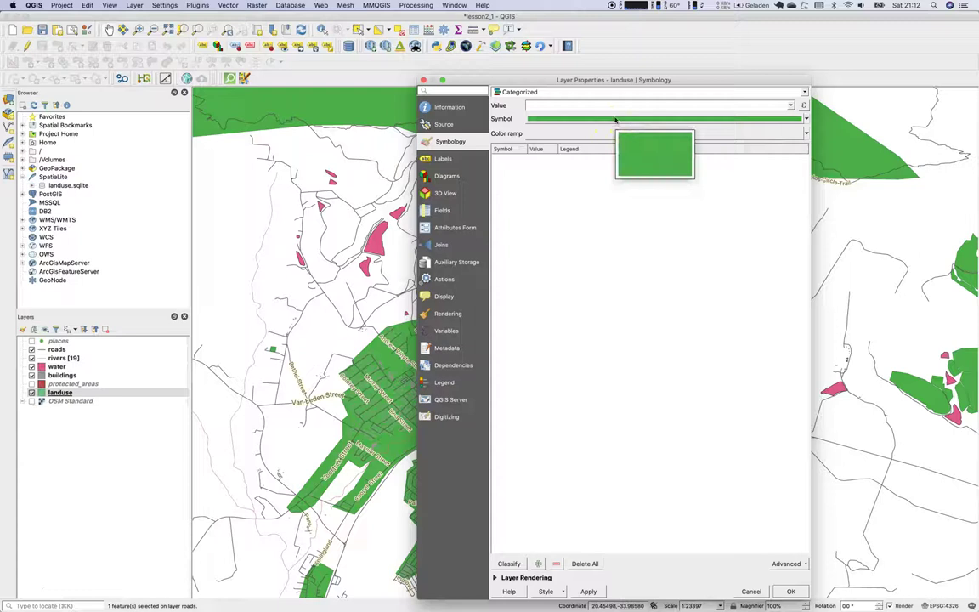
pyautogui.click(791, 106)
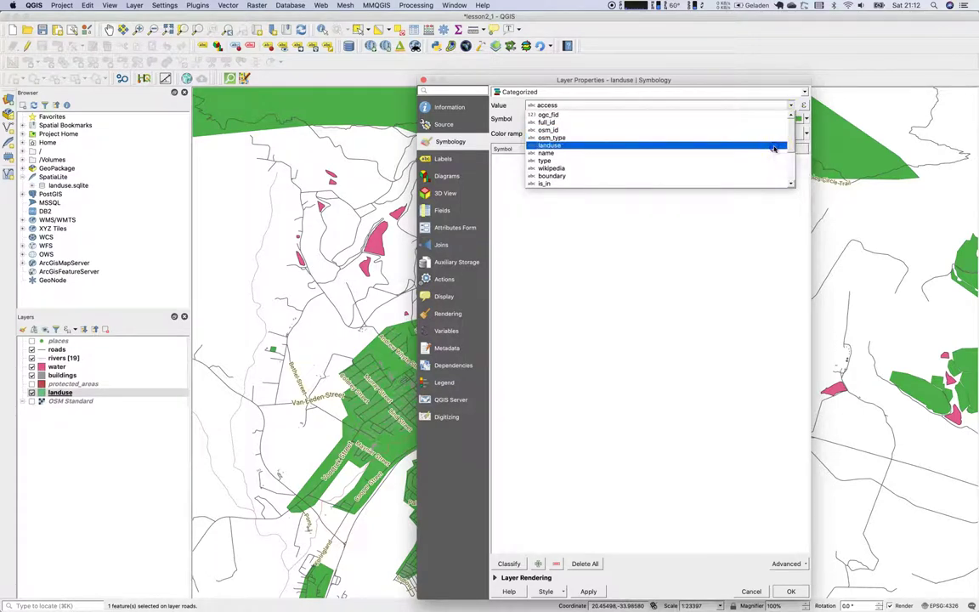
pyautogui.click(774, 146)
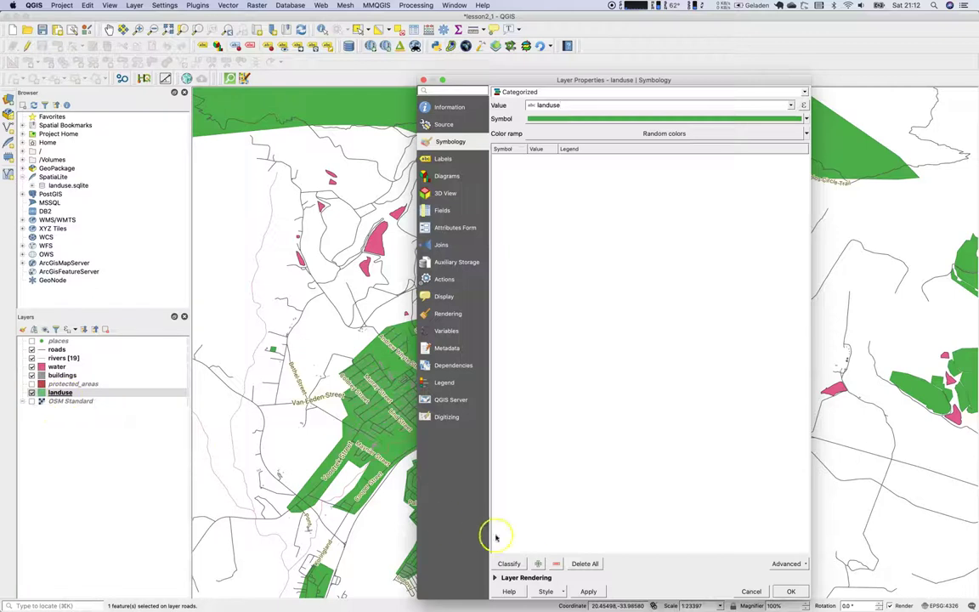
# Step: Review the simple fill settings of the symbol shared by all categories and accept them
pyautogui.click(644, 120)
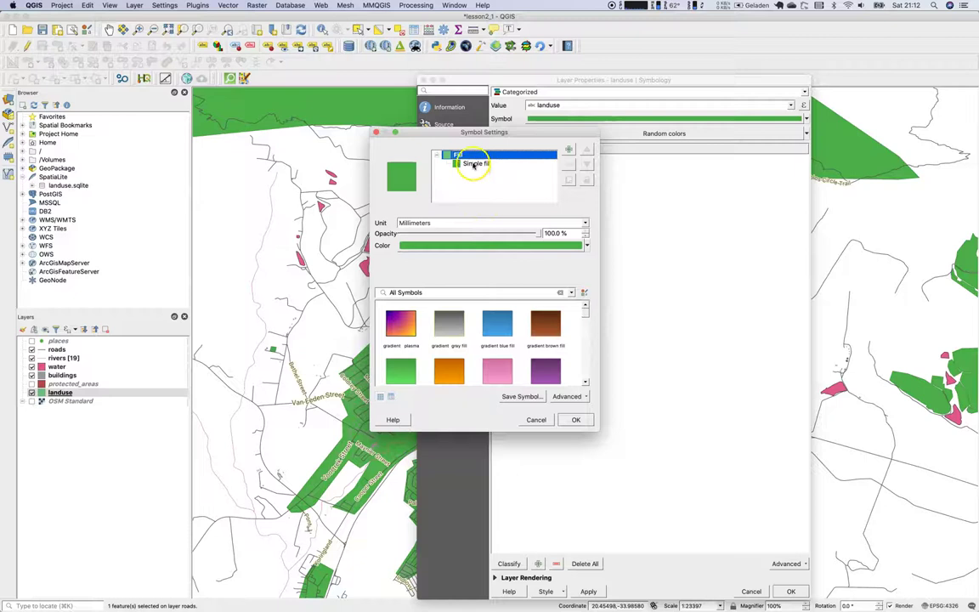
pyautogui.click(474, 163)
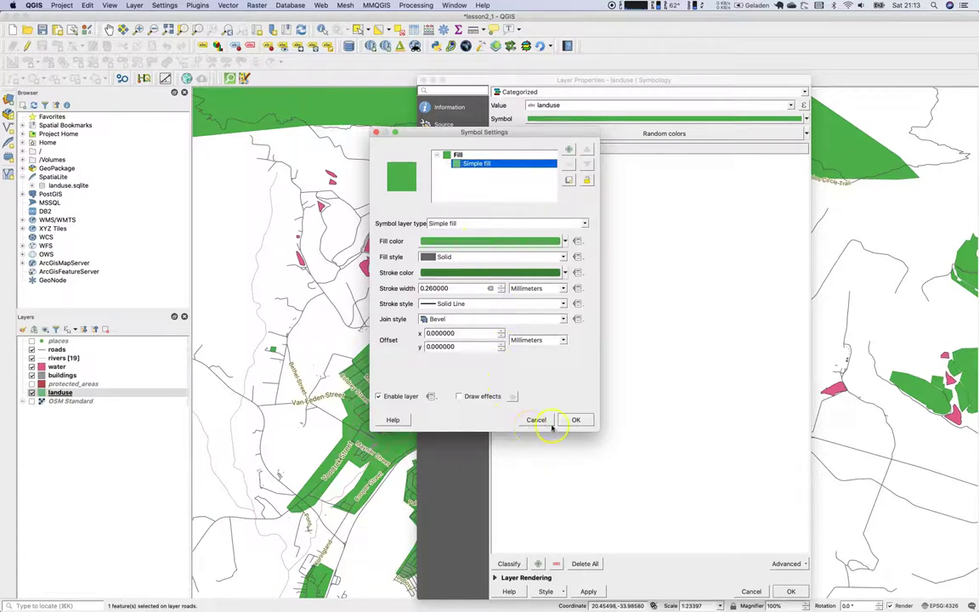
pyautogui.click(577, 420)
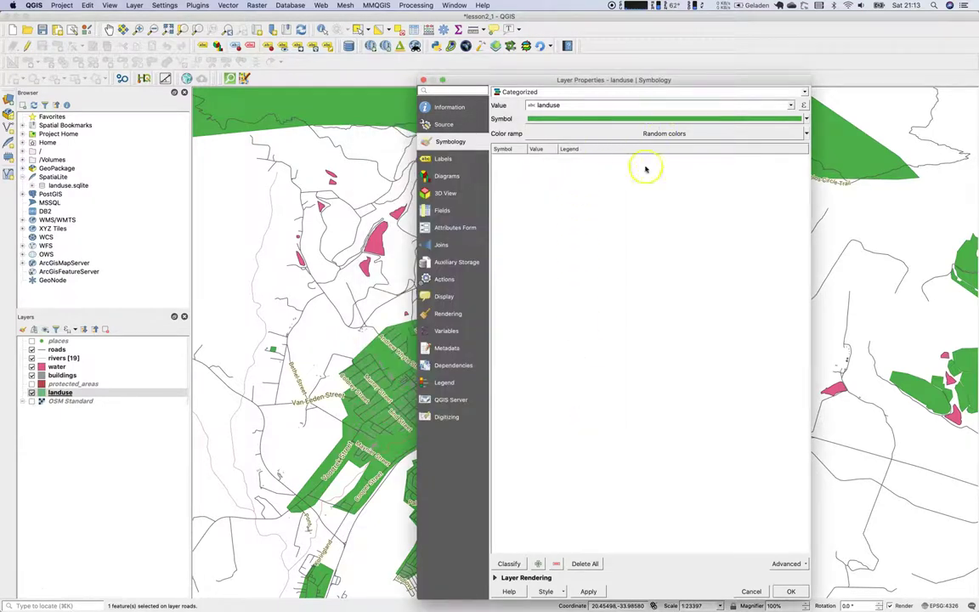
# Step: Classify the layer into its landuse categories and widen the Value column to fit the full names
pyautogui.click(509, 564)
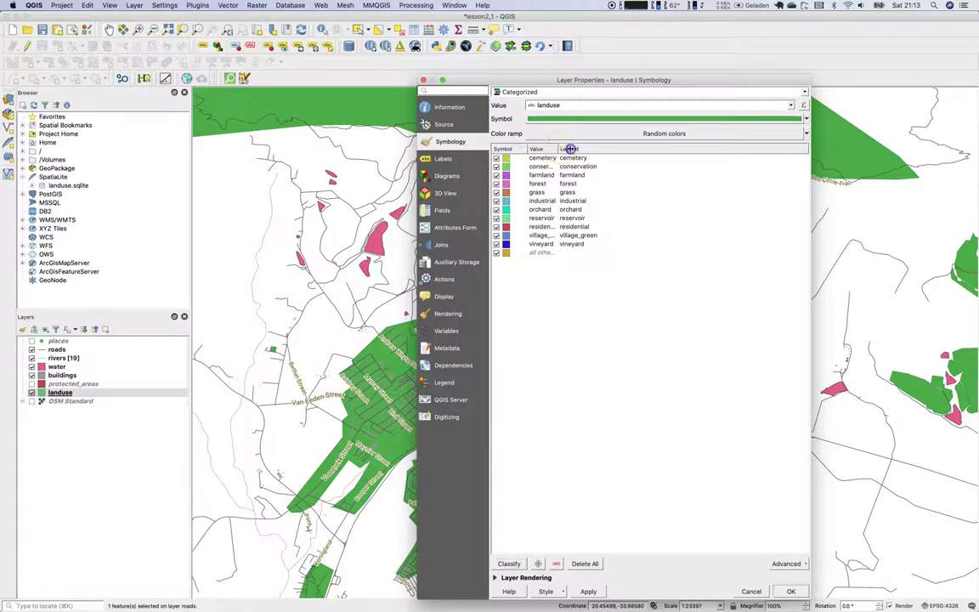
pyautogui.moveTo(558, 149); pyautogui.dragTo(595, 149)
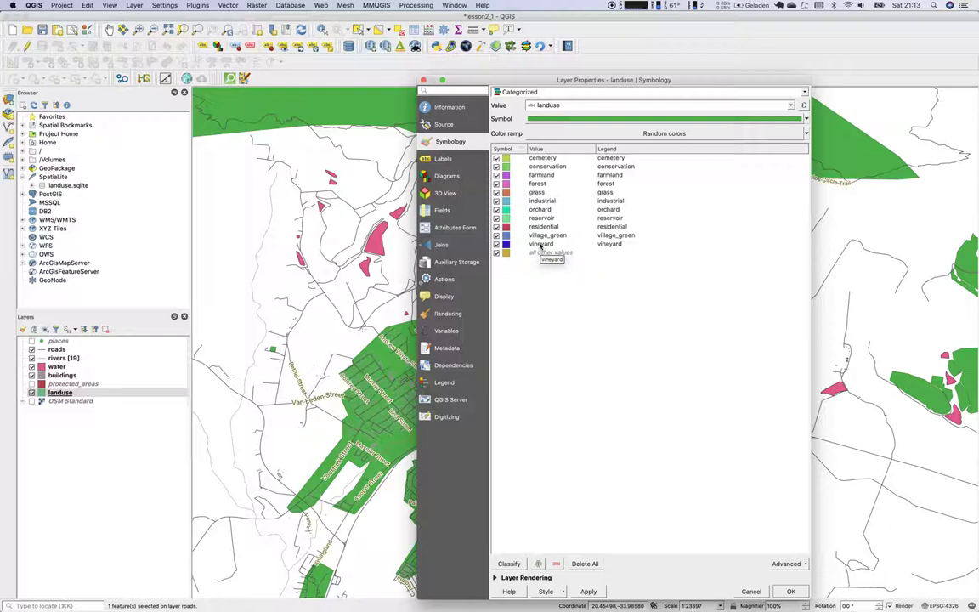
pyautogui.click(545, 244)
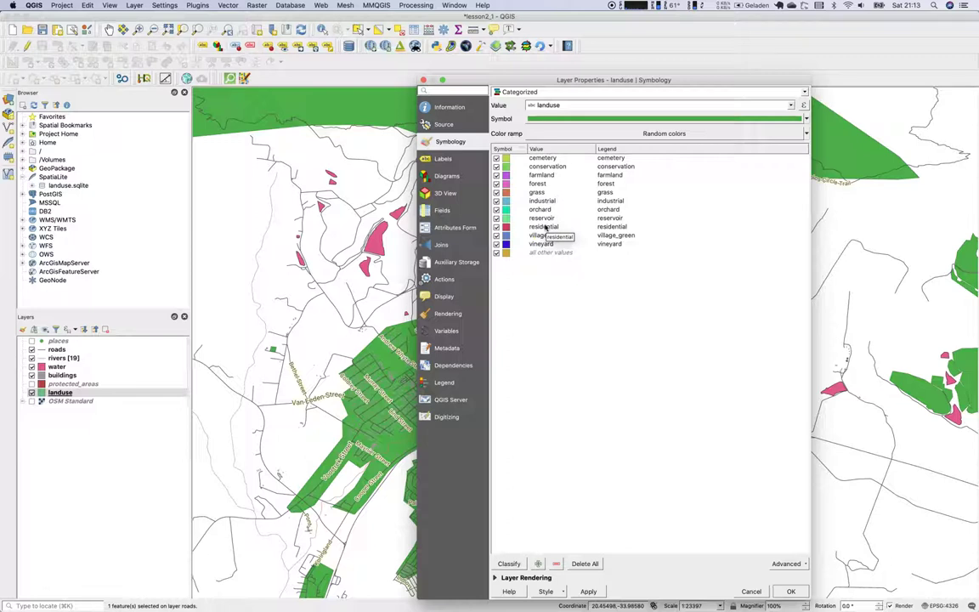
pyautogui.click(539, 159)
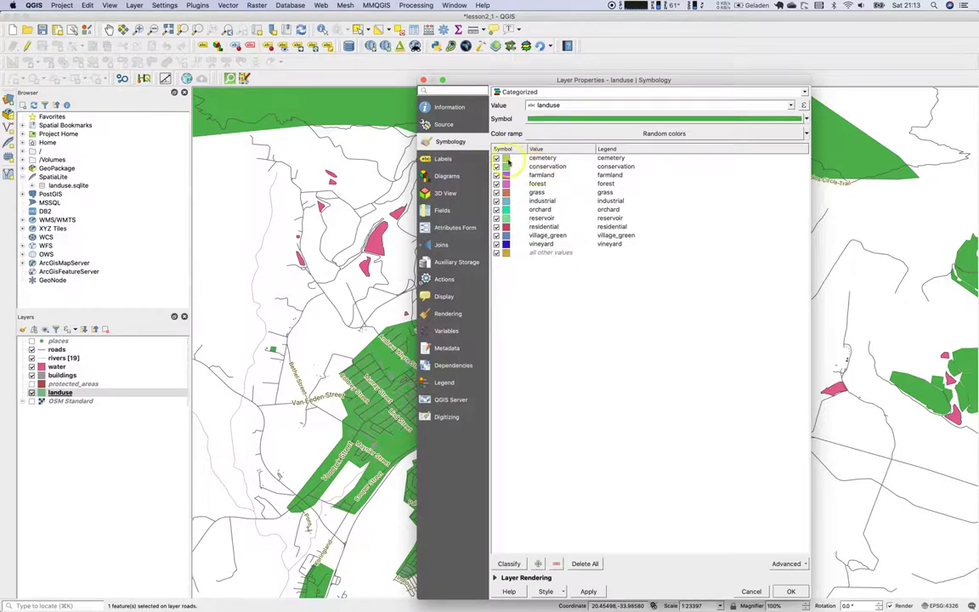
pyautogui.click(497, 159)
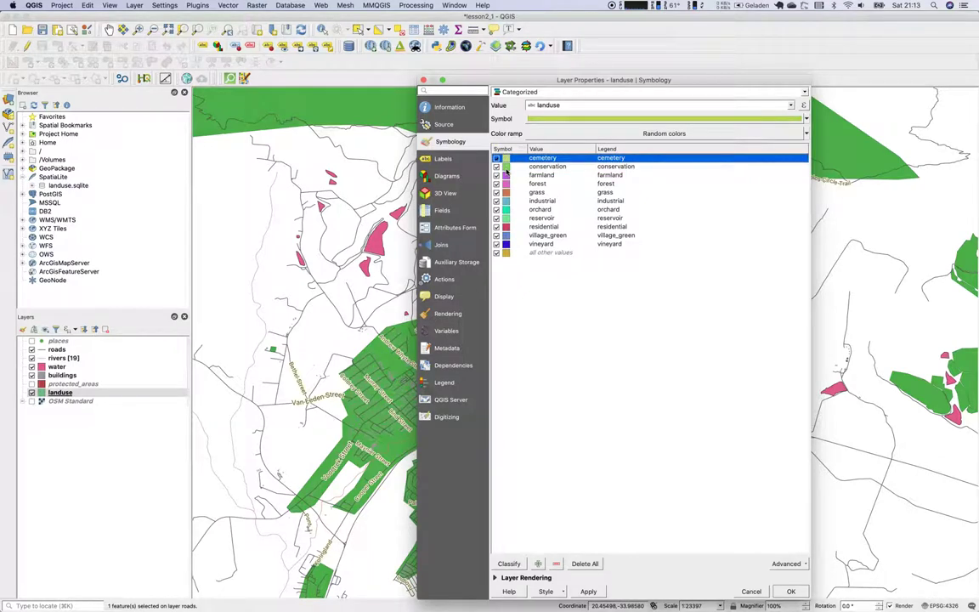
# Step: Change the farmland category's symbol to the gradient blue fill preset
pyautogui.click(507, 175)
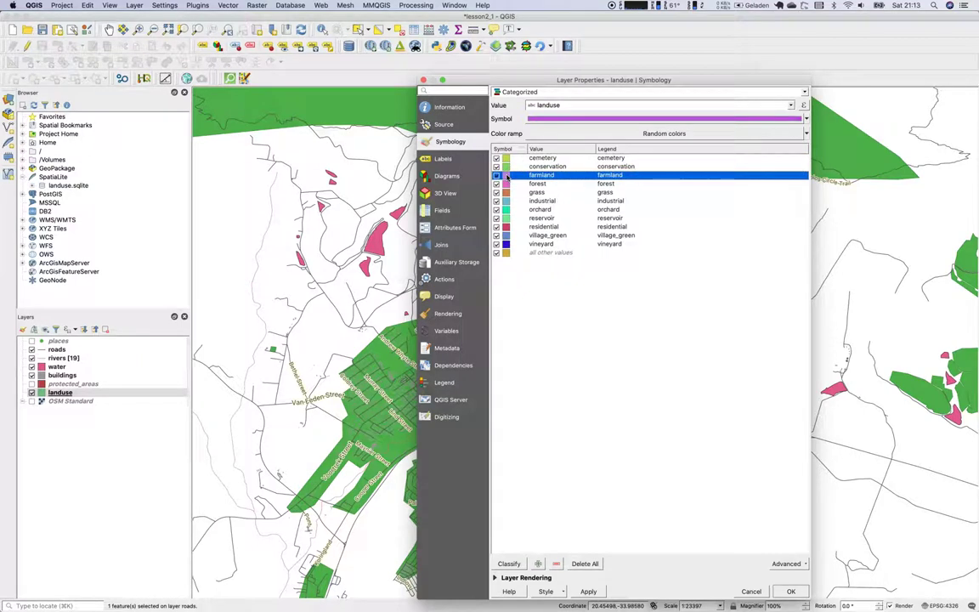
pyautogui.doubleClick(508, 175)
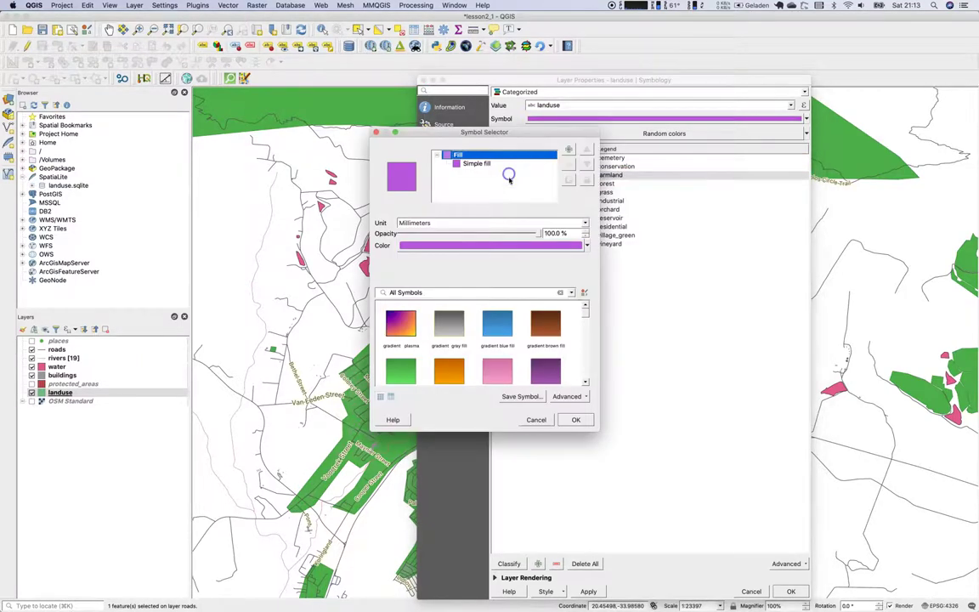
pyautogui.click(497, 323)
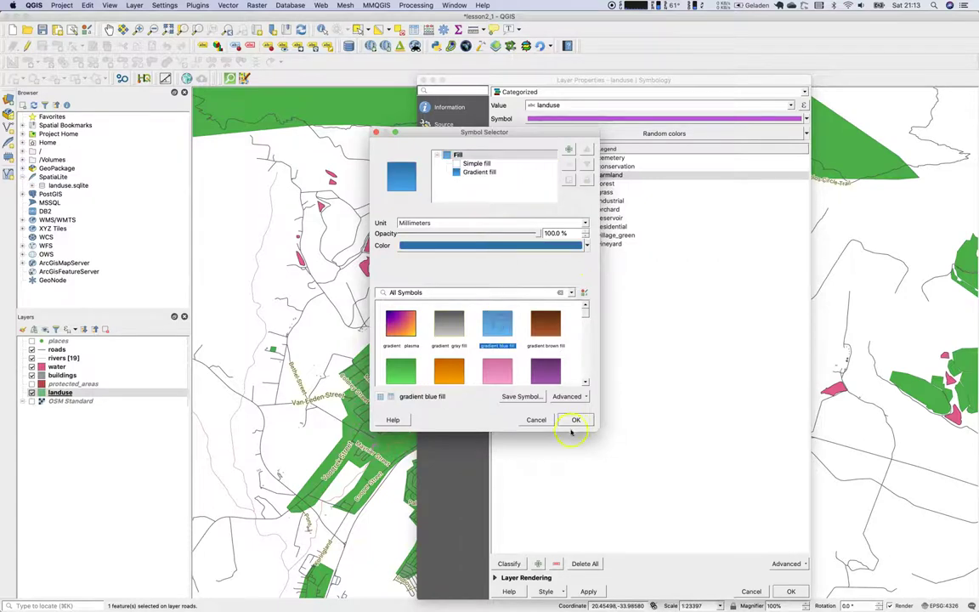
pyautogui.click(575, 420)
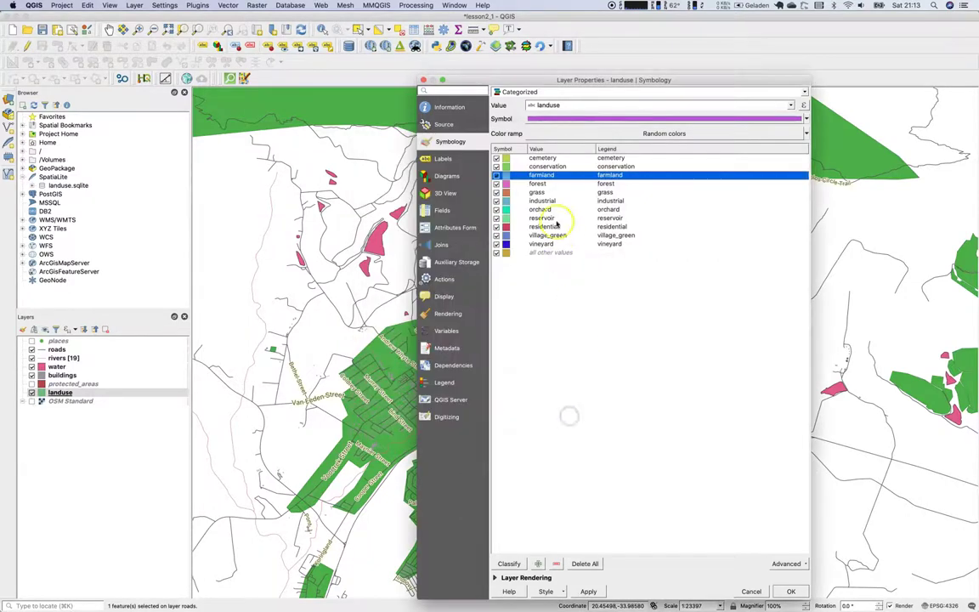
# Step: Rename the legend labels of the cemetery and village_green categories to "Cemetery" and "Village green"
pyautogui.click(545, 192)
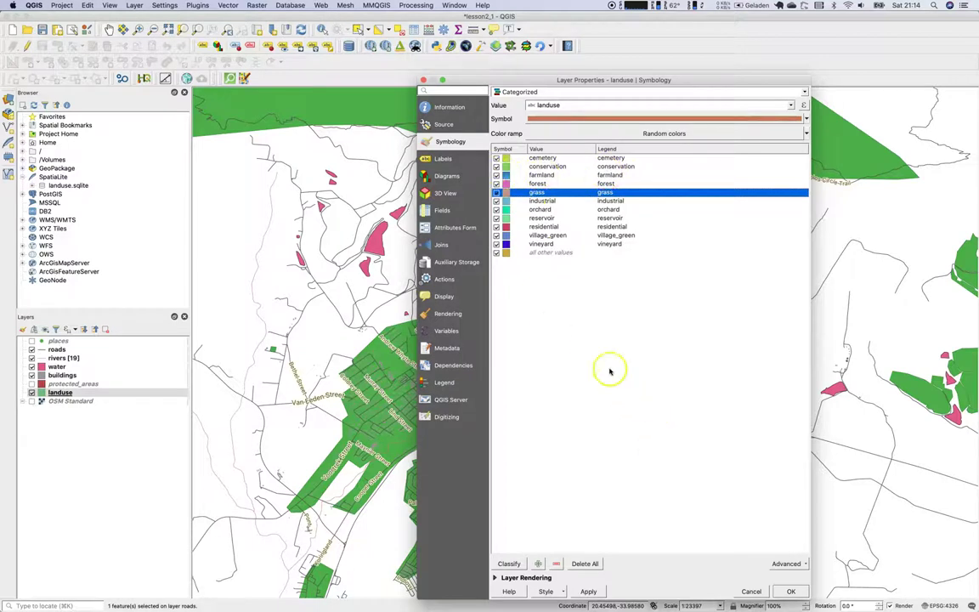
pyautogui.click(605, 159)
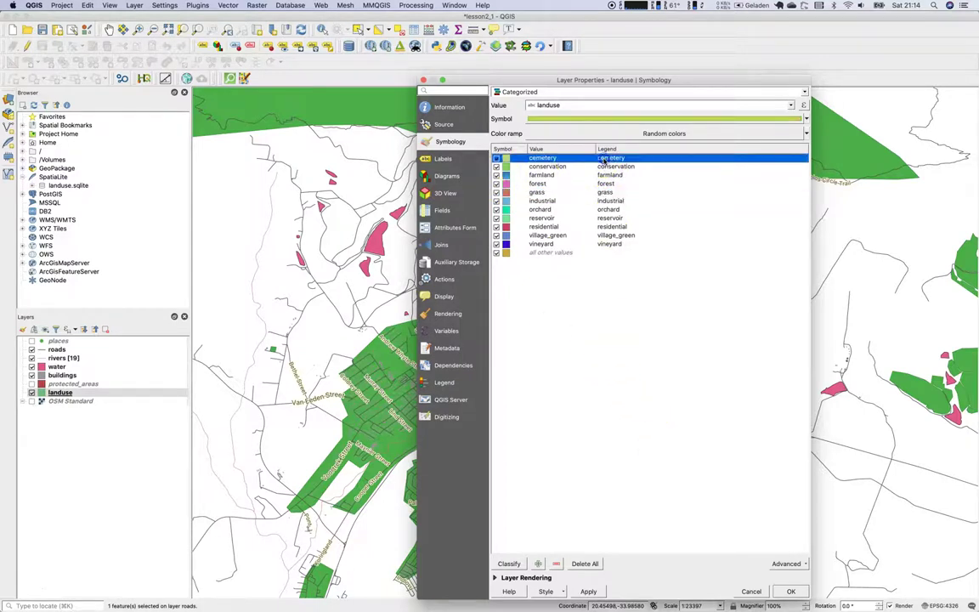
pyautogui.click(605, 159)
pyautogui.write('Cemetery')
pyautogui.doubleClick(613, 235)
pyautogui.click(615, 237)
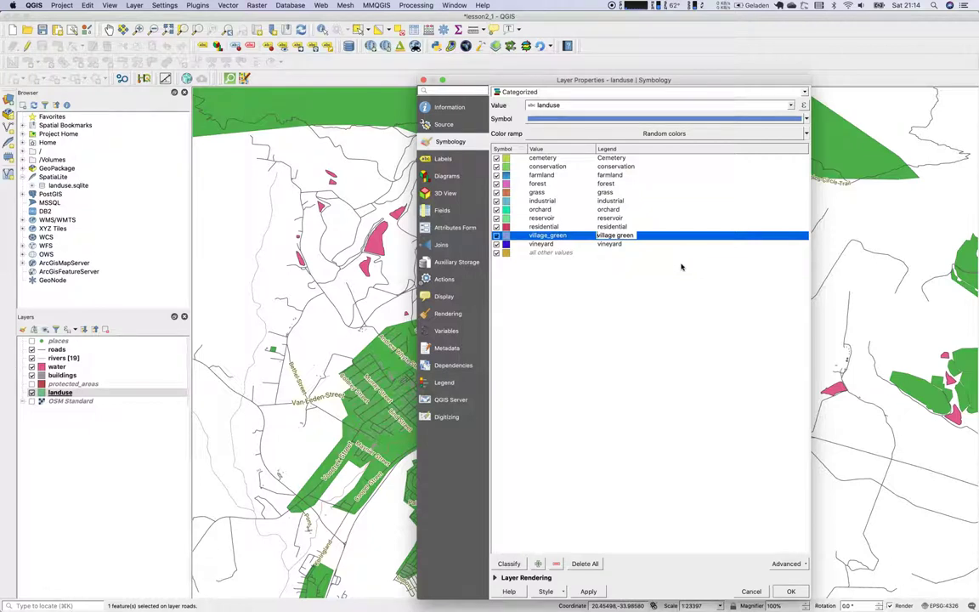
pyautogui.press('Delete')
pyautogui.write('V')
pyautogui.doubleClick(659, 244)
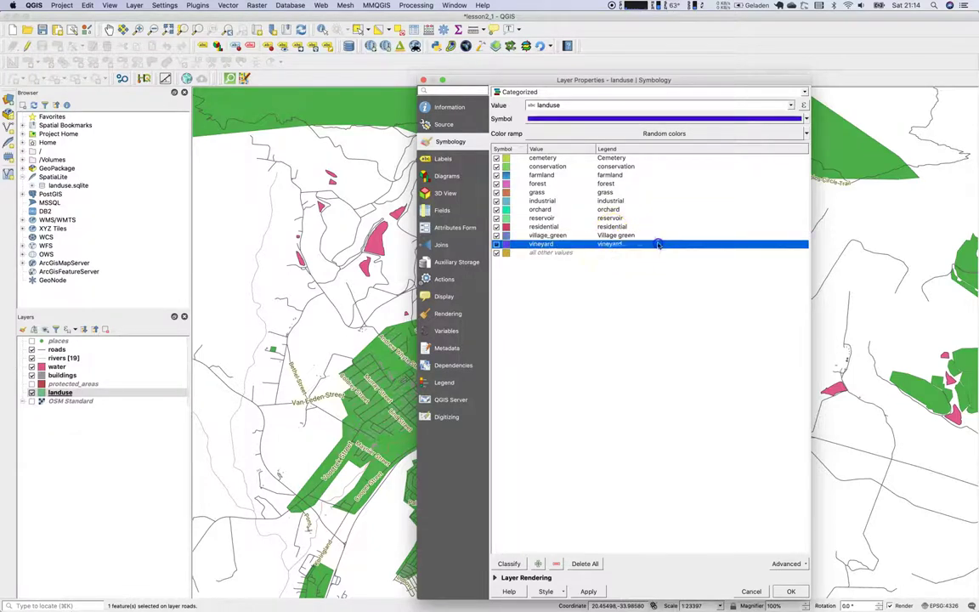
# Step: Label the all other values category "Other" and apply the categorized style to the map
pyautogui.click(547, 253)
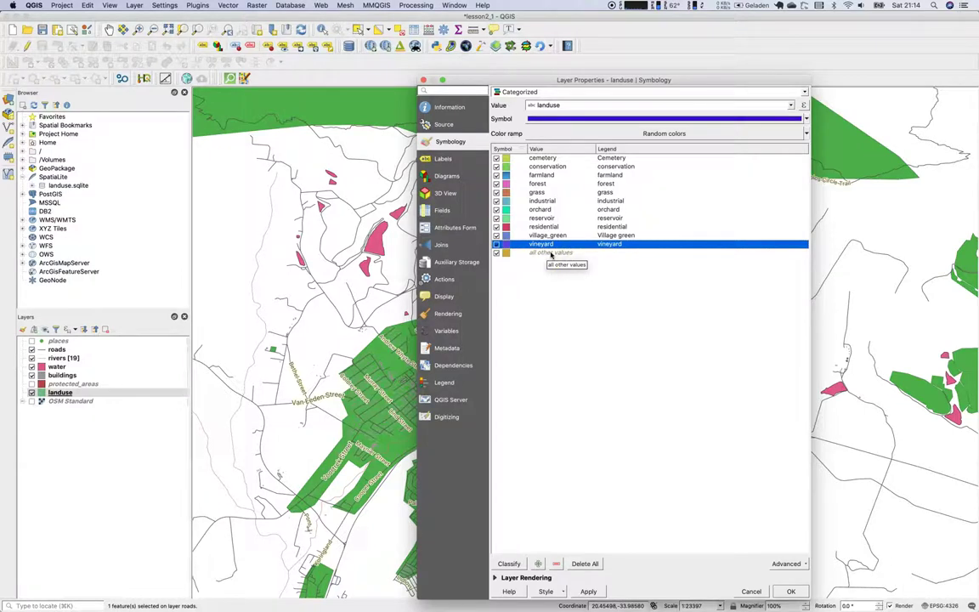
pyautogui.click(604, 255)
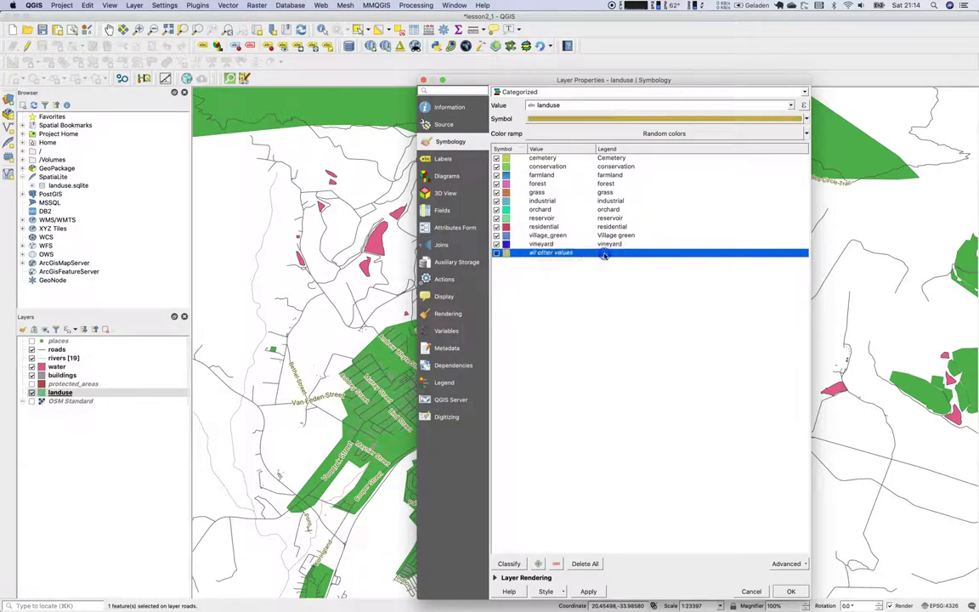
pyautogui.doubleClick(603, 253)
pyautogui.write('Other')
pyautogui.click(658, 356)
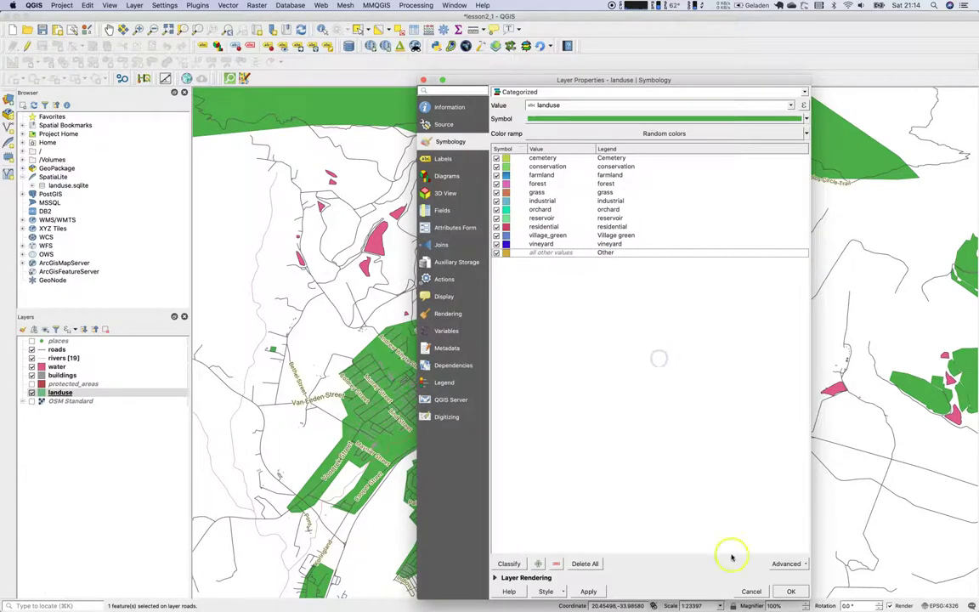
pyautogui.click(588, 591)
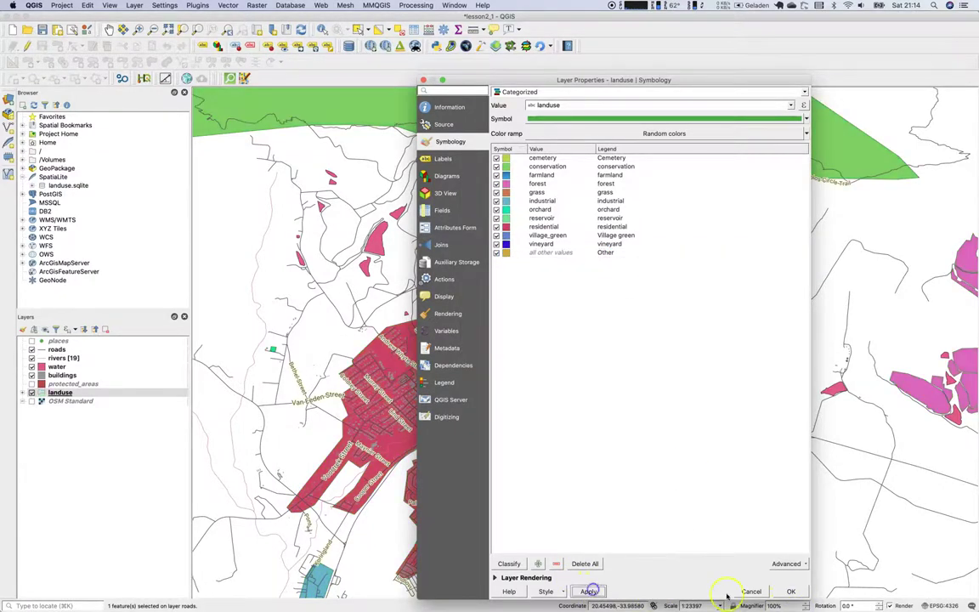
pyautogui.click(791, 591)
pyautogui.click(451, 412)
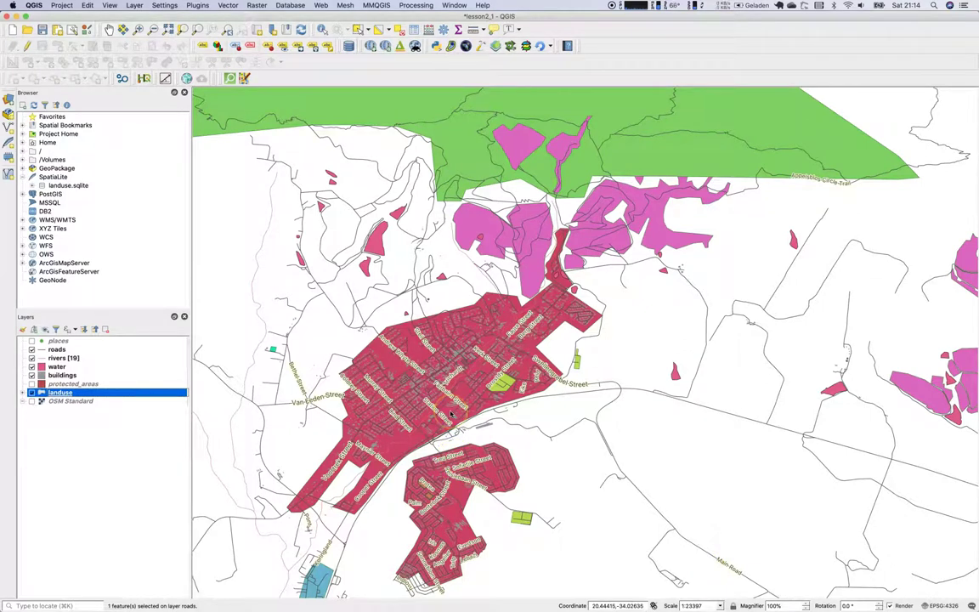
# Step: Expand the landuse layer's legend, then hide the residential category and show it again
pyautogui.click(24, 392)
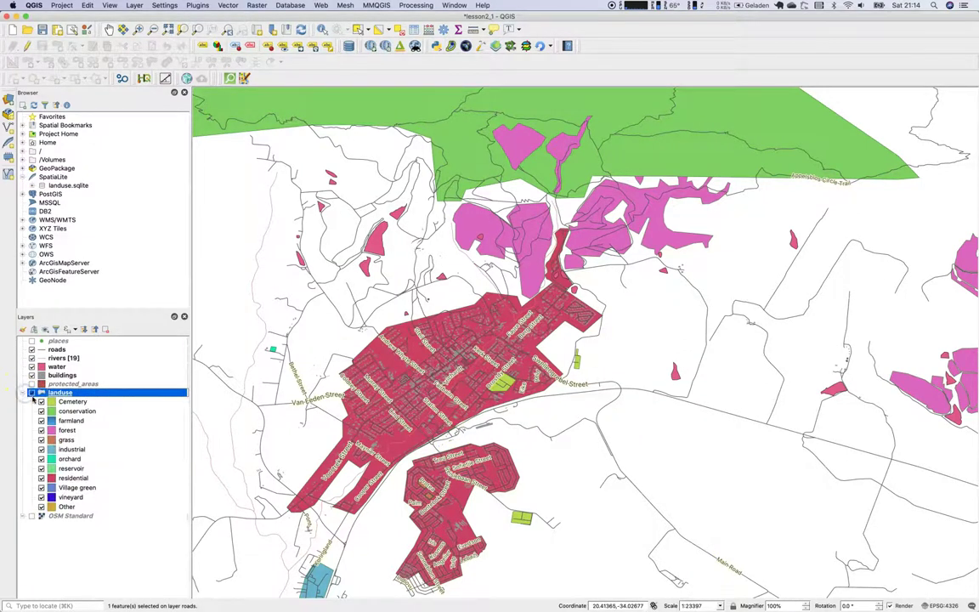
pyautogui.click(40, 479)
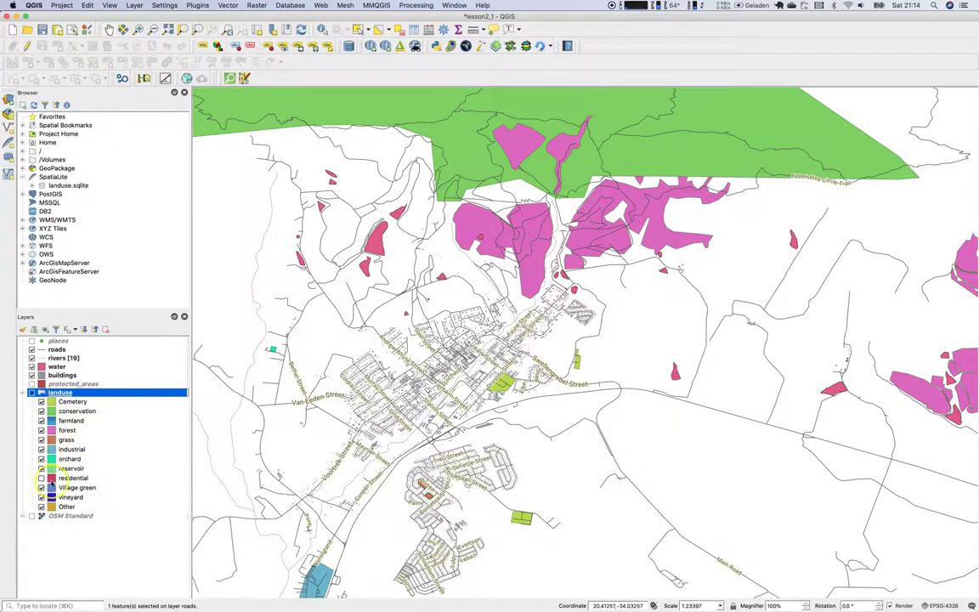
pyautogui.click(40, 479)
pyautogui.scroll(-2, 682, 527)
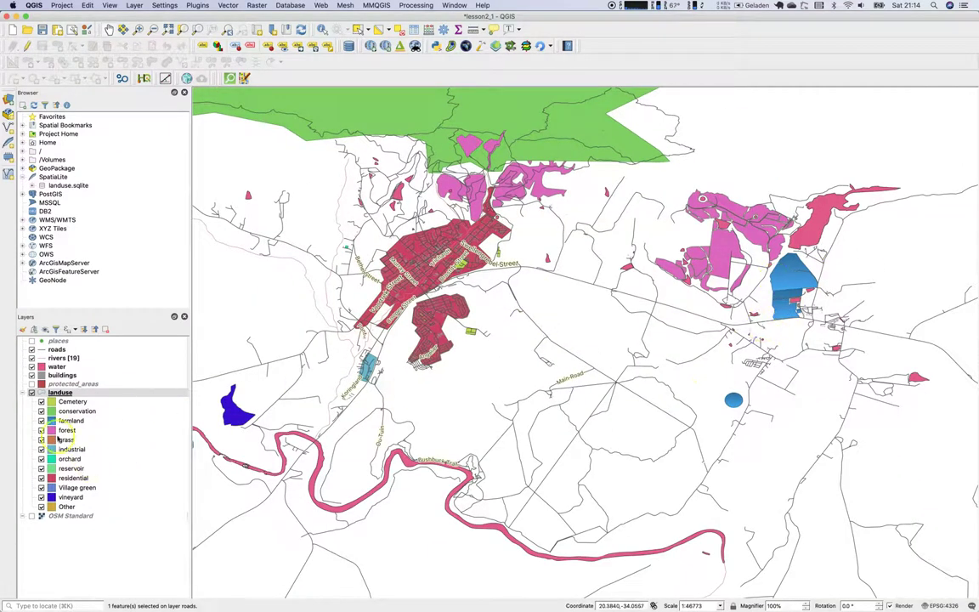
# Step: Change the farmland category's symbol to the pattern dot green preset from the layer legend
pyautogui.click(44, 392)
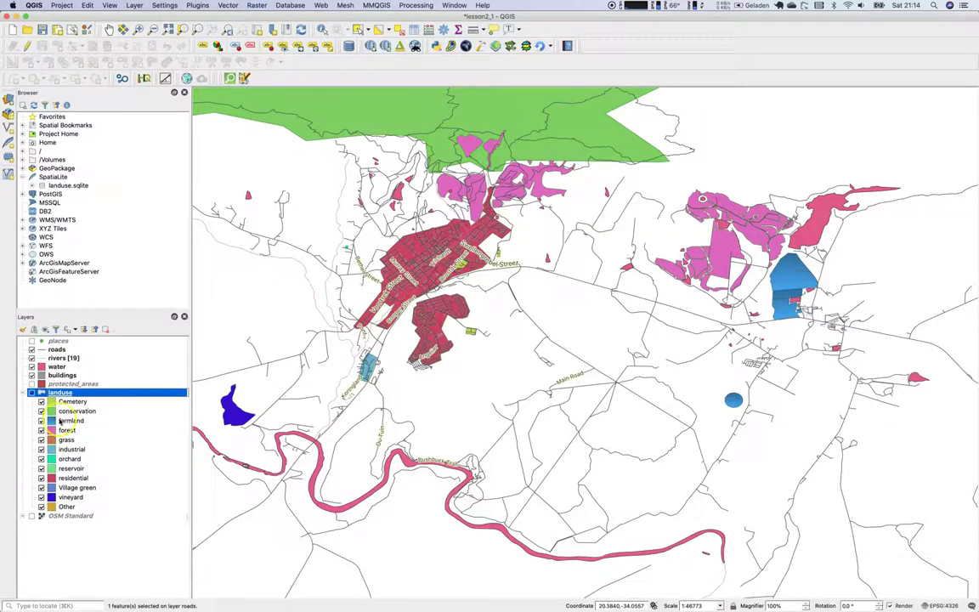
pyautogui.doubleClick(53, 420)
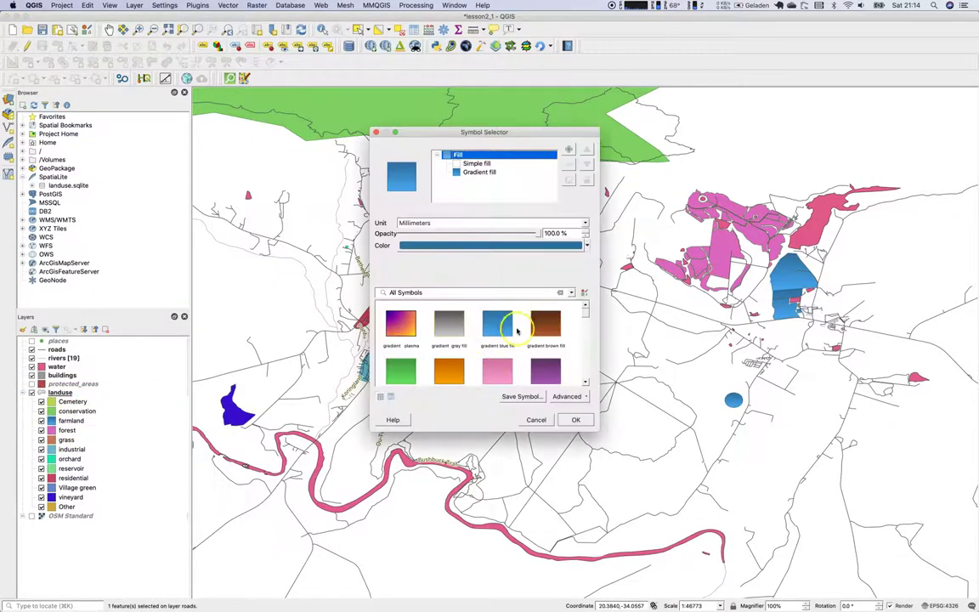
pyautogui.click(587, 324)
pyautogui.moveTo(587, 324); pyautogui.dragTo(586, 352)
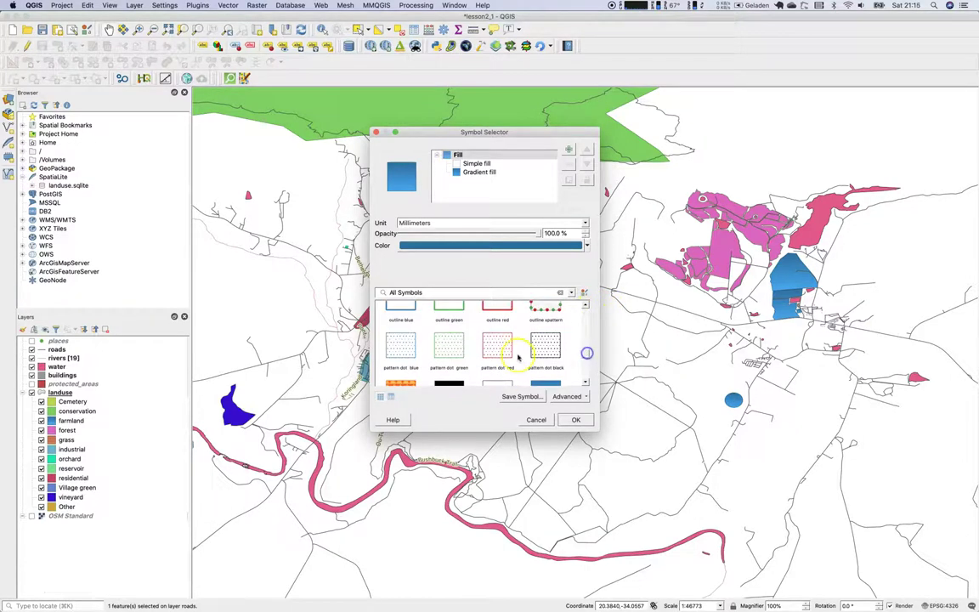
pyautogui.click(451, 346)
pyautogui.click(565, 421)
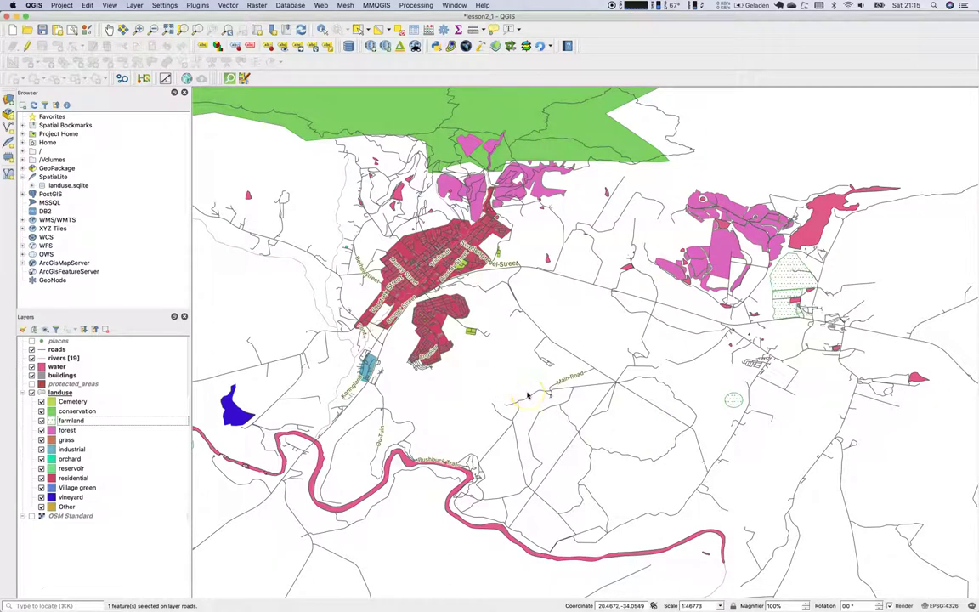
# Step: Create a continuous gradient color ramp from blue to green for the landuse categories and review its settings
pyautogui.click(60, 393)
pyautogui.doubleClick(59, 393)
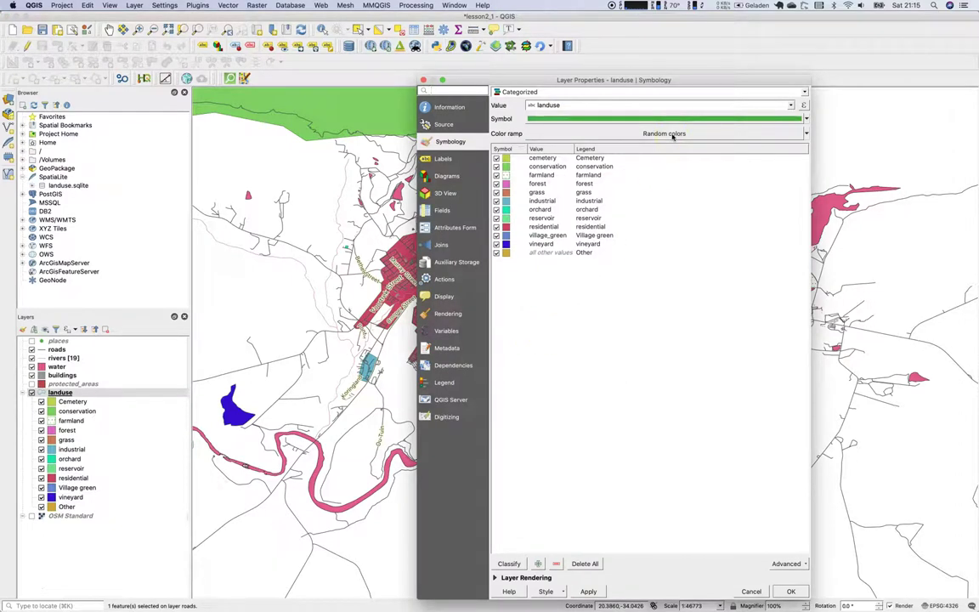
pyautogui.click(672, 135)
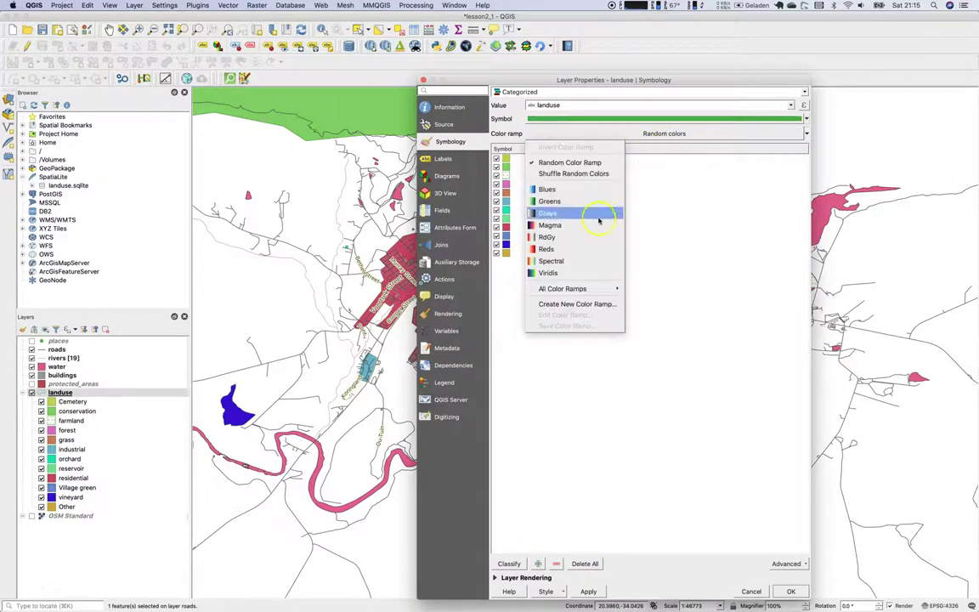
pyautogui.moveTo(588, 293)
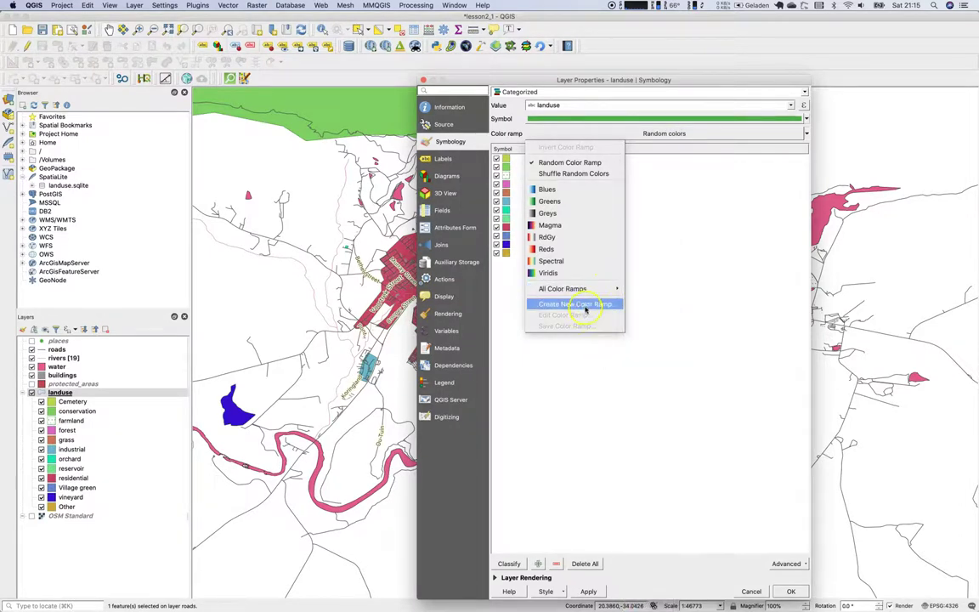
pyautogui.click(585, 309)
pyautogui.click(618, 346)
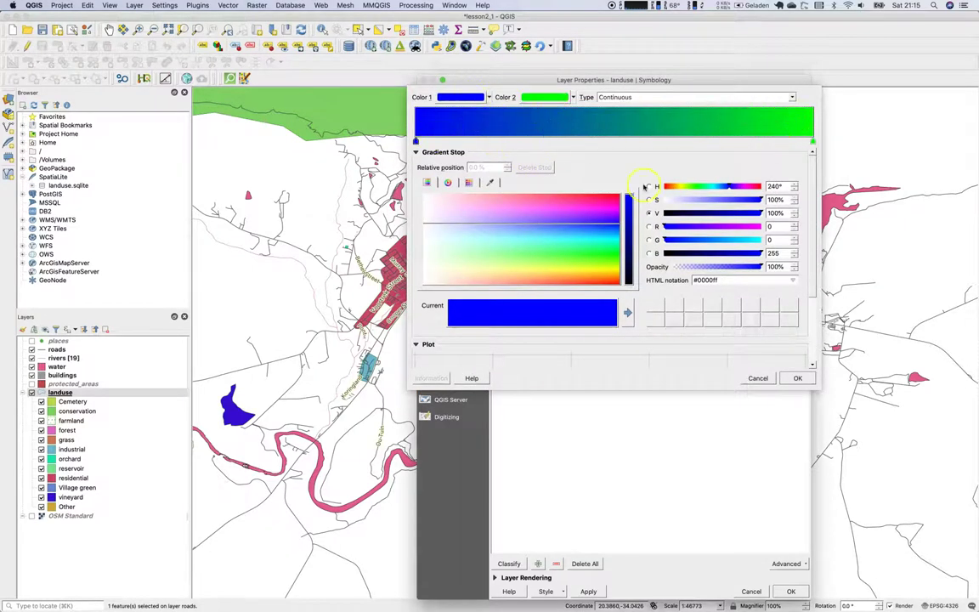
pyautogui.click(743, 380)
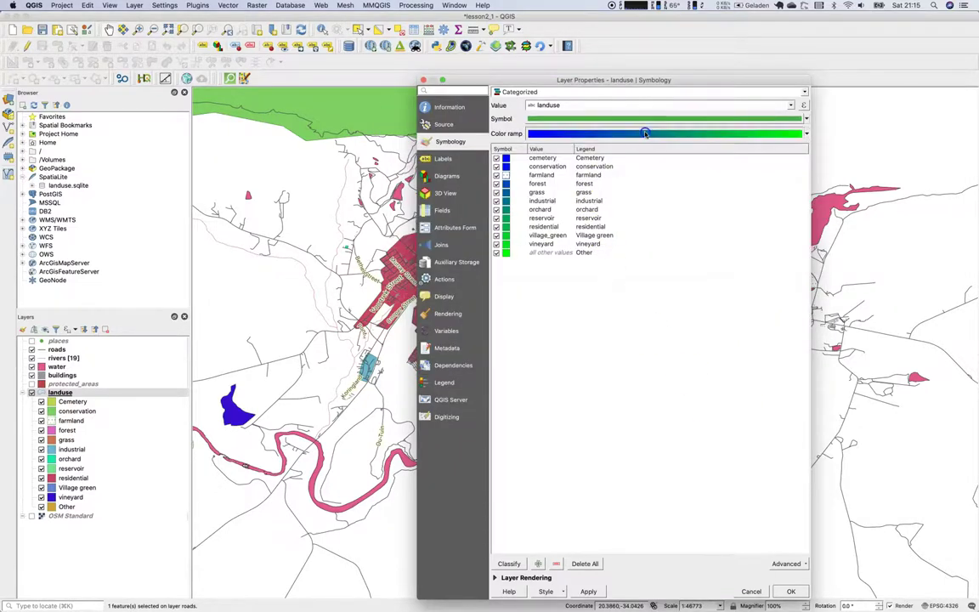
pyautogui.click(647, 133)
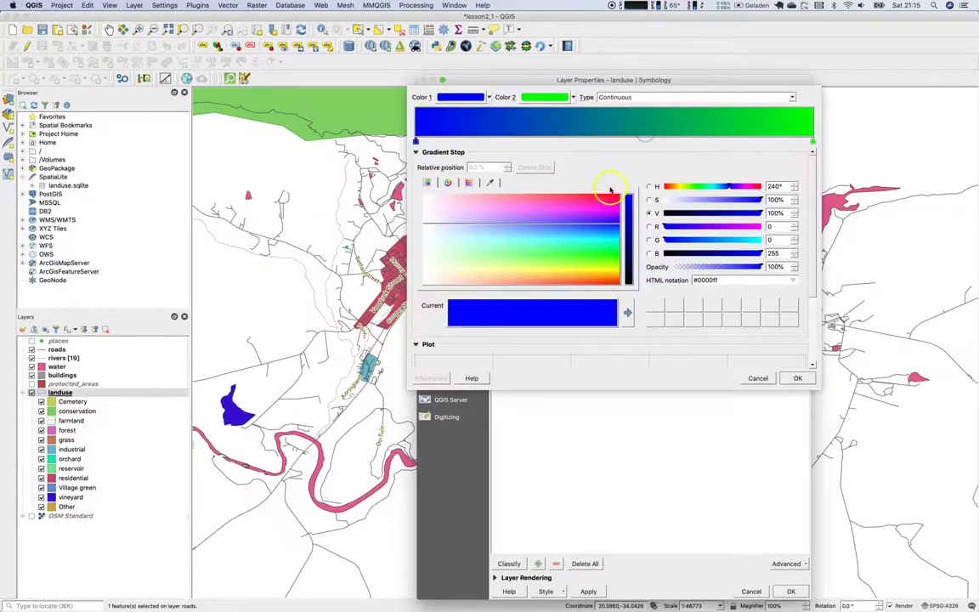
pyautogui.click(766, 380)
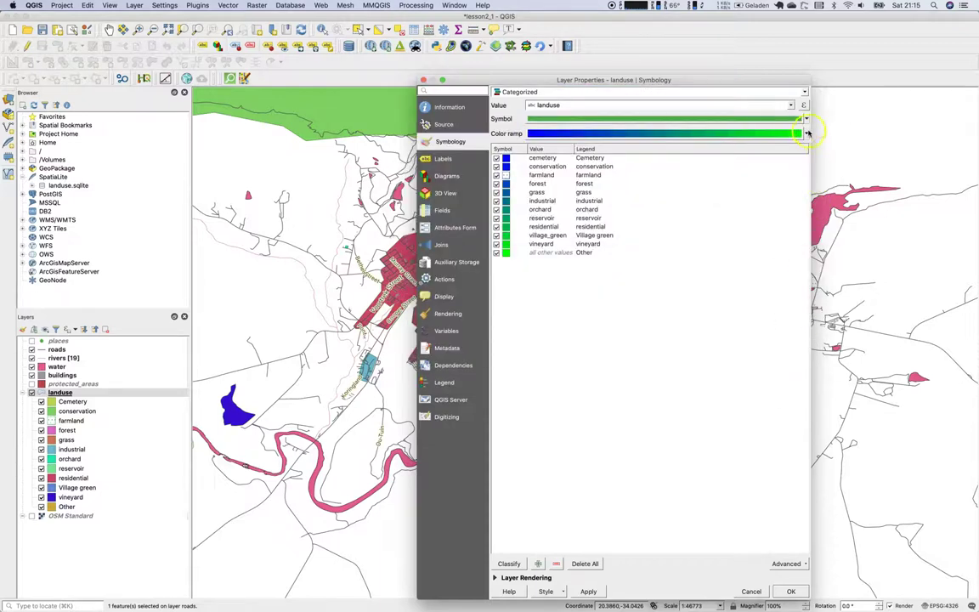
# Step: Set the landuse color ramp to Greens, then delete all categories and classify them again
pyautogui.click(808, 133)
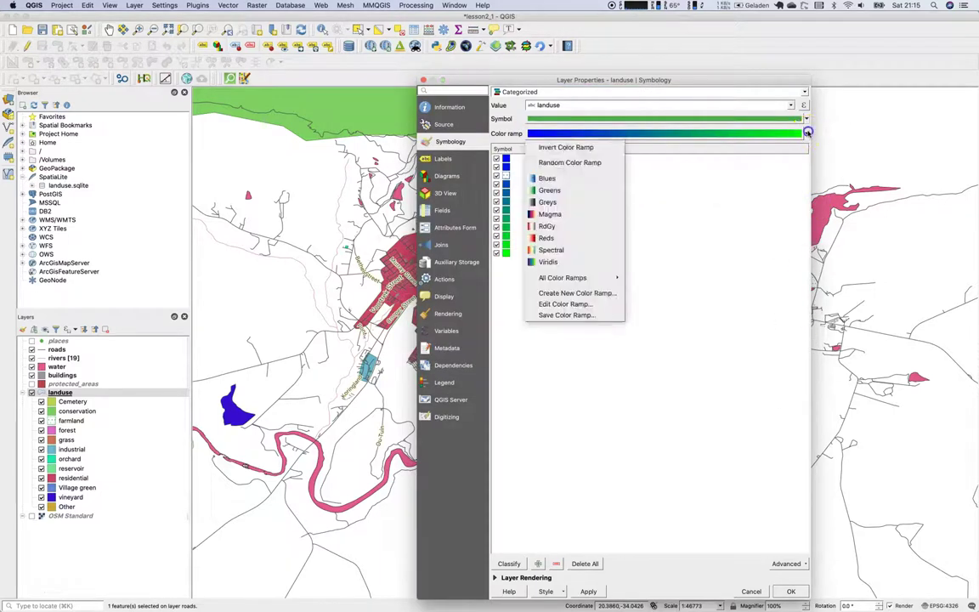
pyautogui.click(550, 190)
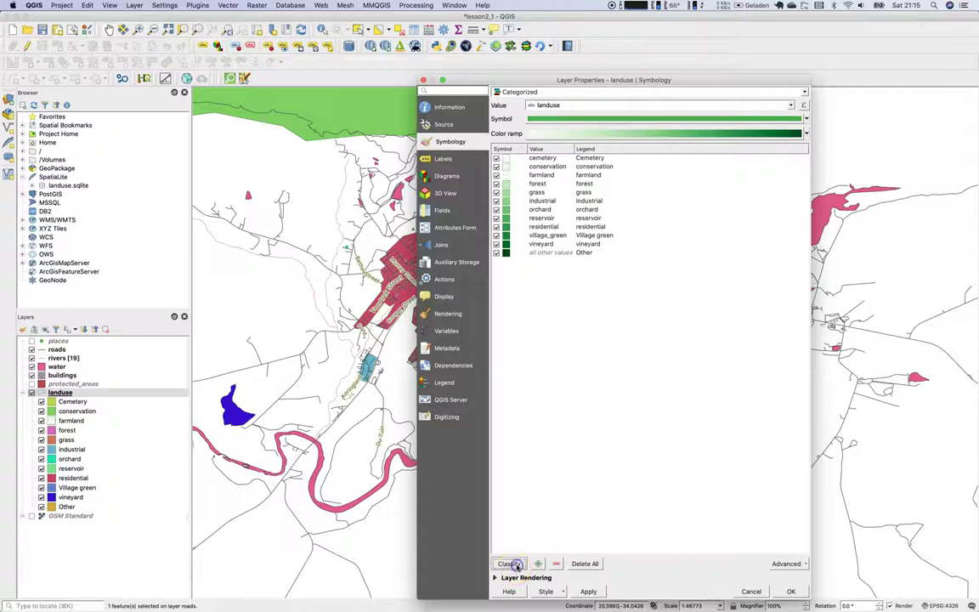
pyautogui.click(510, 158)
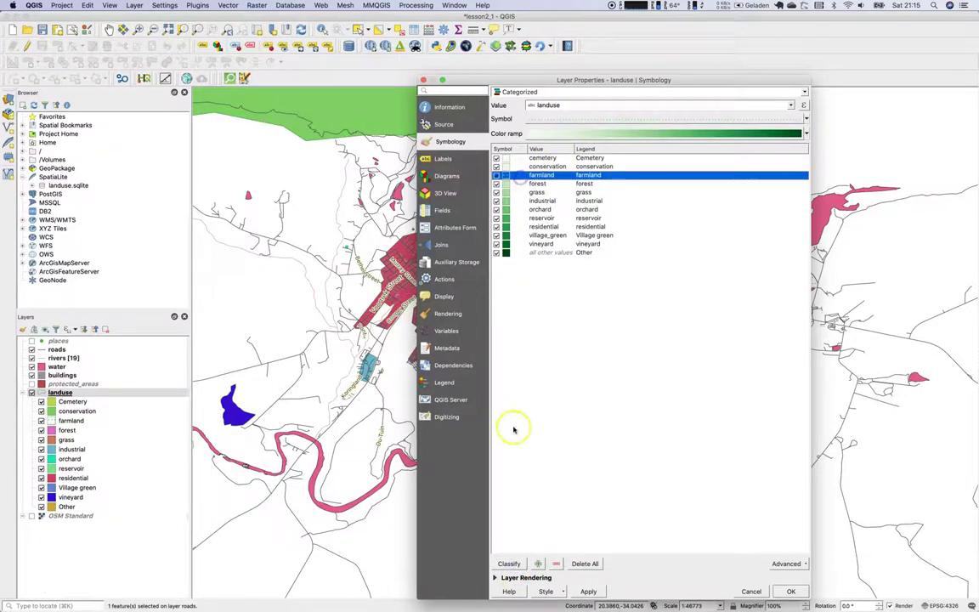
pyautogui.click(515, 564)
pyautogui.click(585, 563)
pyautogui.click(510, 564)
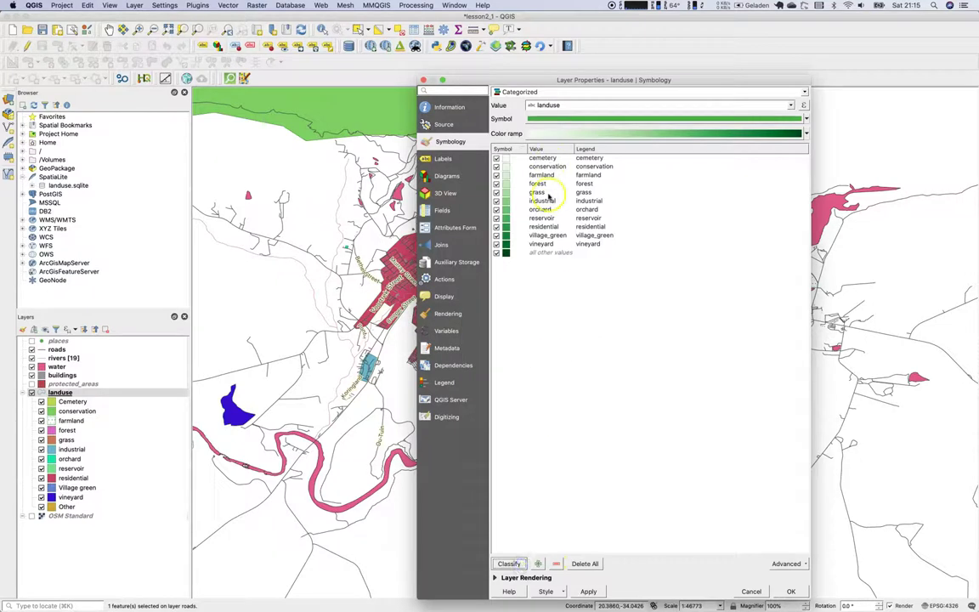
# Step: Rename the legend labels of the cemetery and village_green categories to "Cemetery" and "village green"
pyautogui.click(579, 158)
pyautogui.click(579, 158)
pyautogui.press('BackSpace')
pyautogui.write('C')
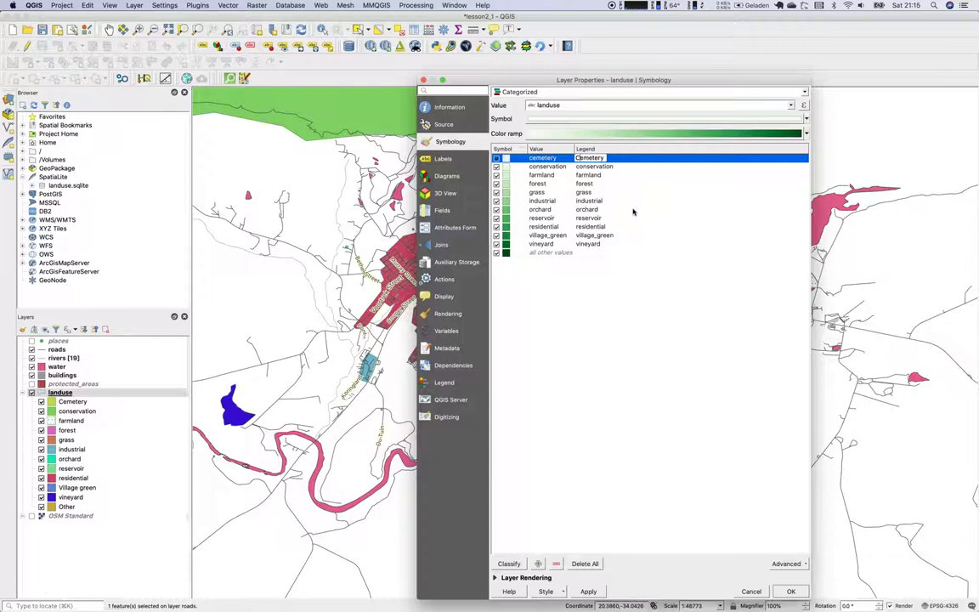
pyautogui.click(595, 237)
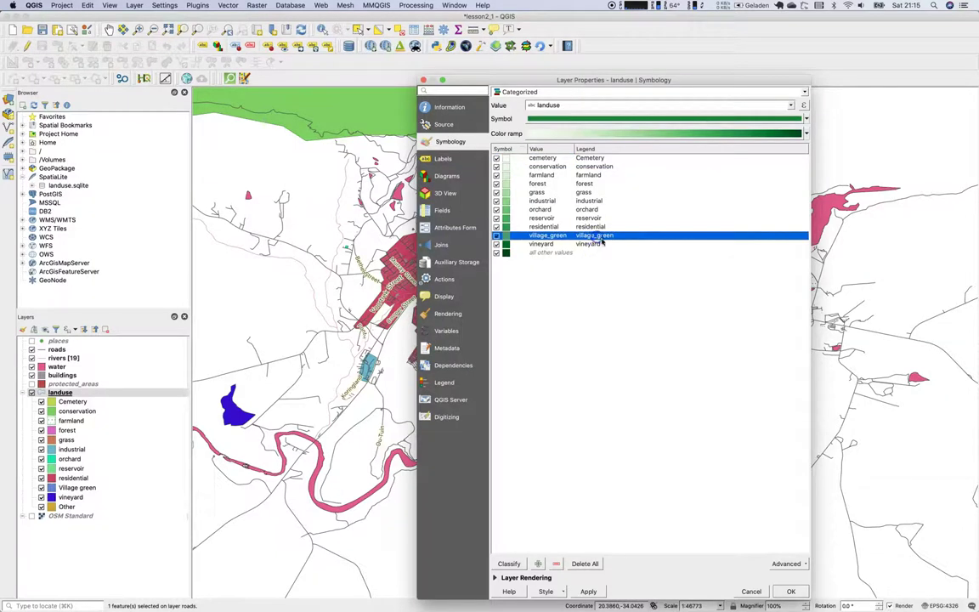
pyautogui.click(595, 236)
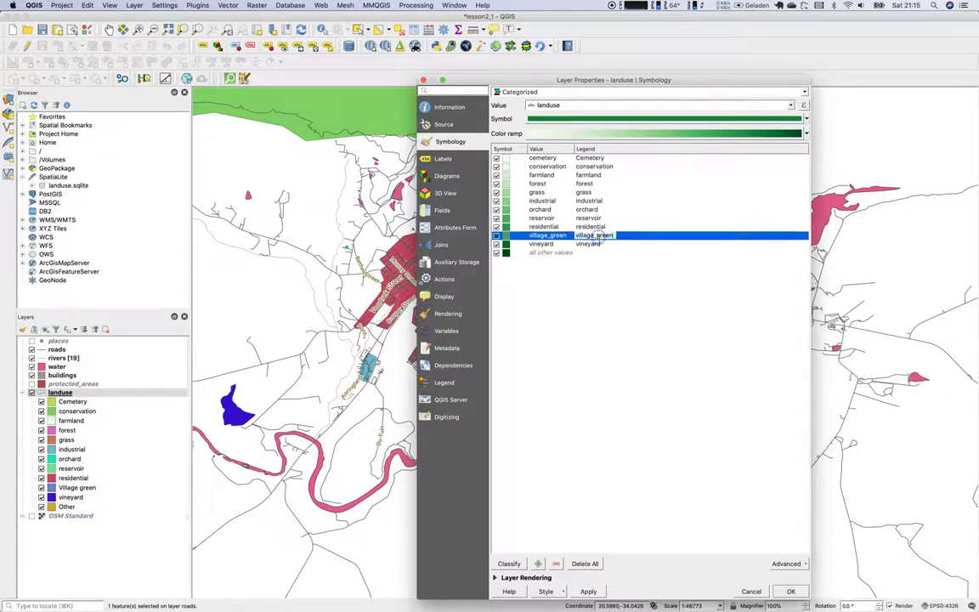
pyautogui.press('BackSpace')
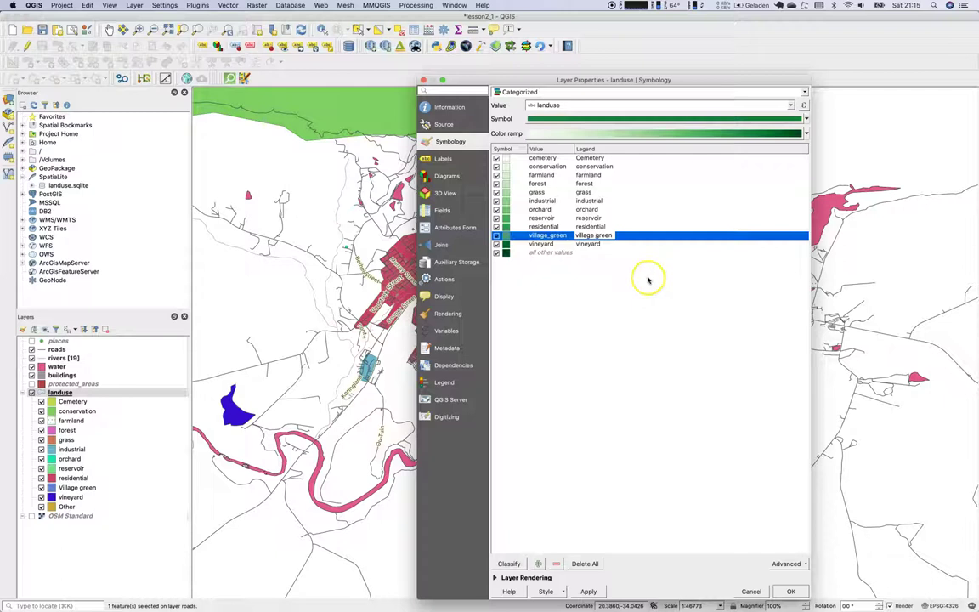
# Step: Label the all other values category "others" and apply the green categorized style to the landuse layer
pyautogui.click(588, 253)
pyautogui.write('Others')
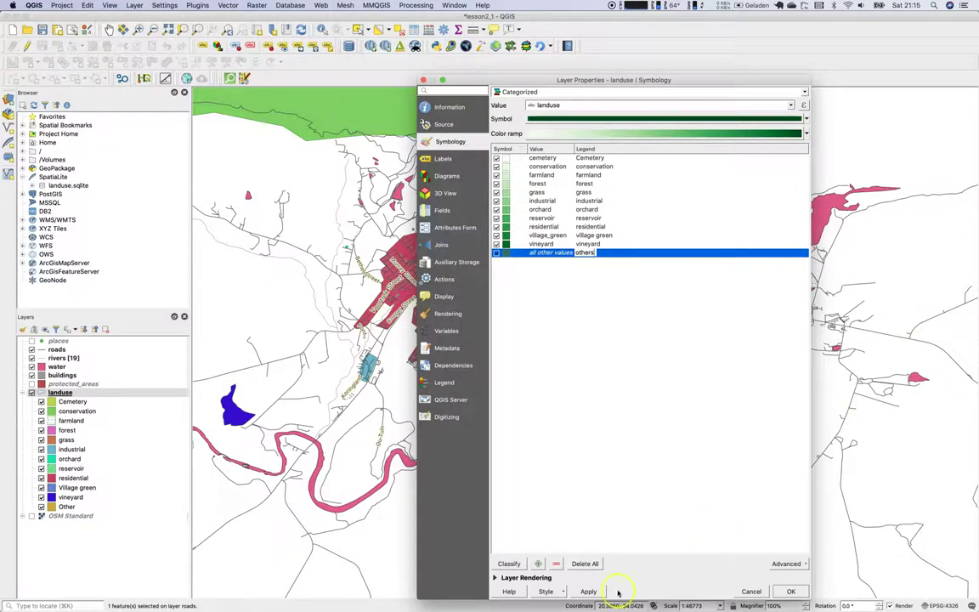
pyautogui.click(588, 591)
pyautogui.click(793, 591)
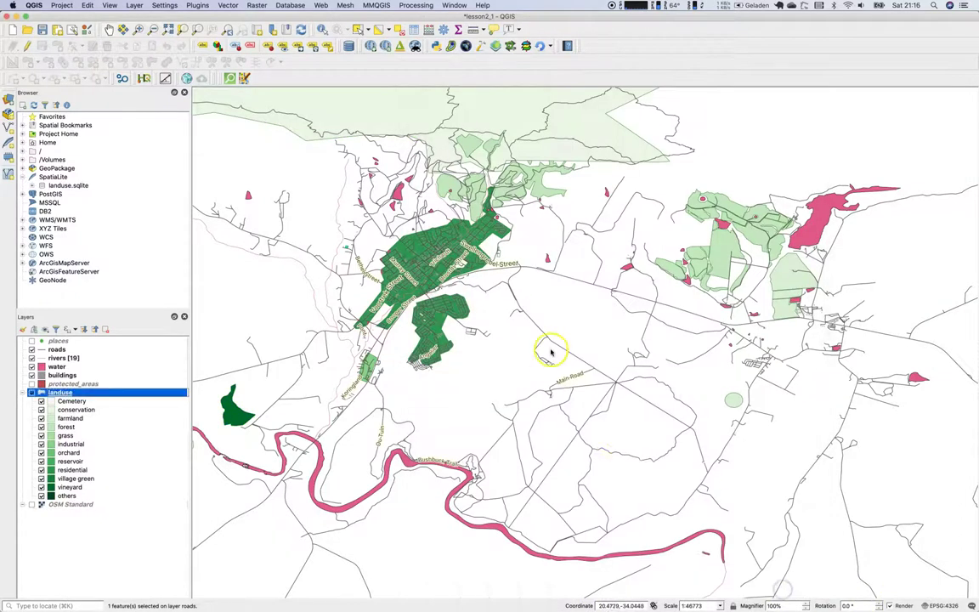
# Step: Switch the roads layer's symbology to Categorized with the name field as its value
pyautogui.moveTo(499, 303); pyautogui.dragTo(564, 372)
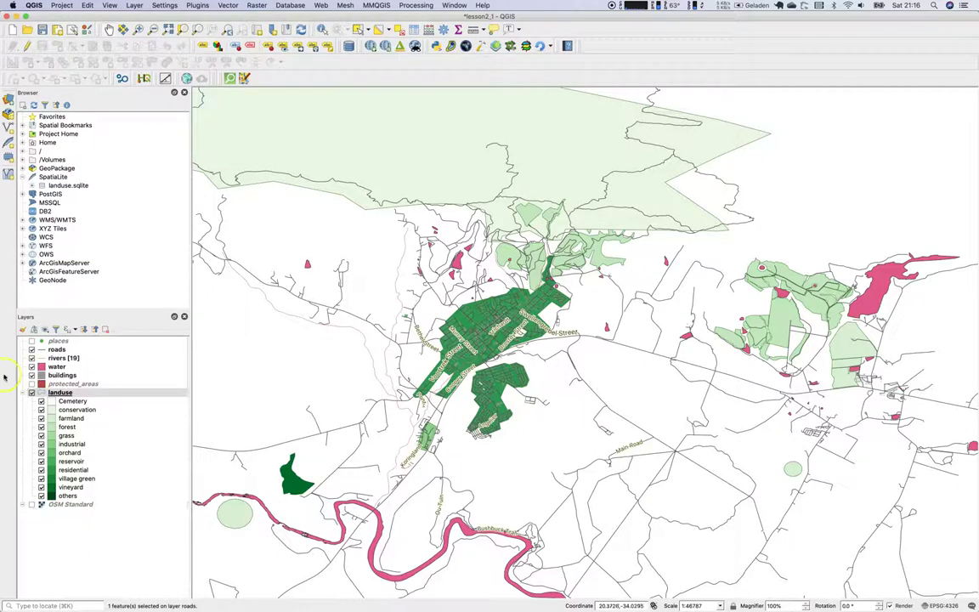
pyautogui.doubleClick(57, 350)
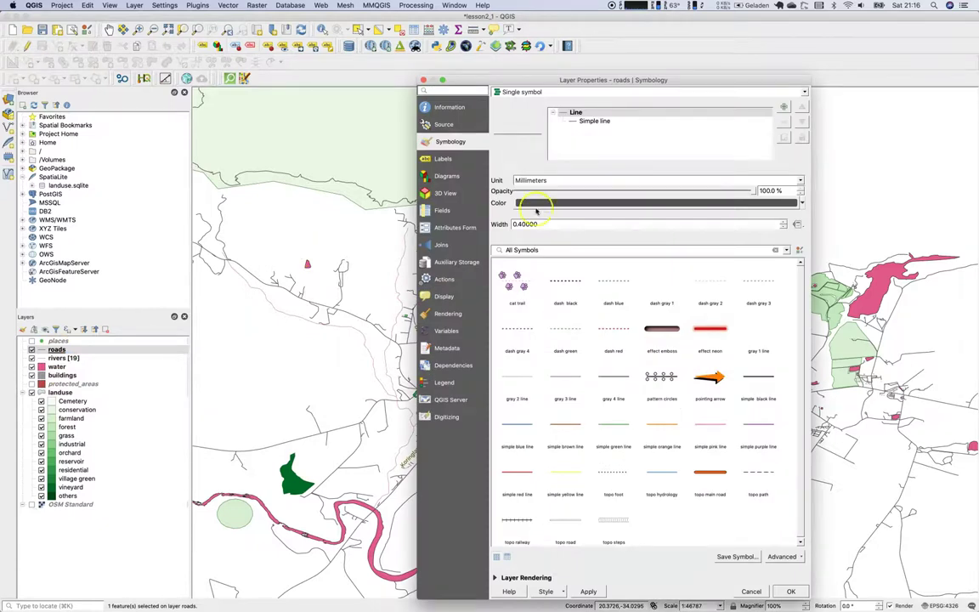
pyautogui.click(536, 91)
pyautogui.click(549, 117)
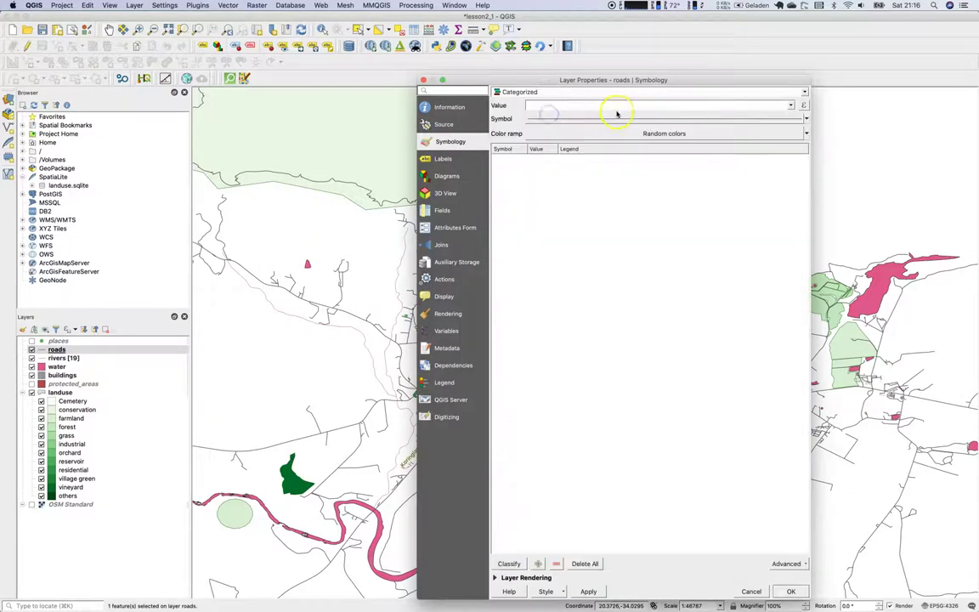
pyautogui.click(789, 107)
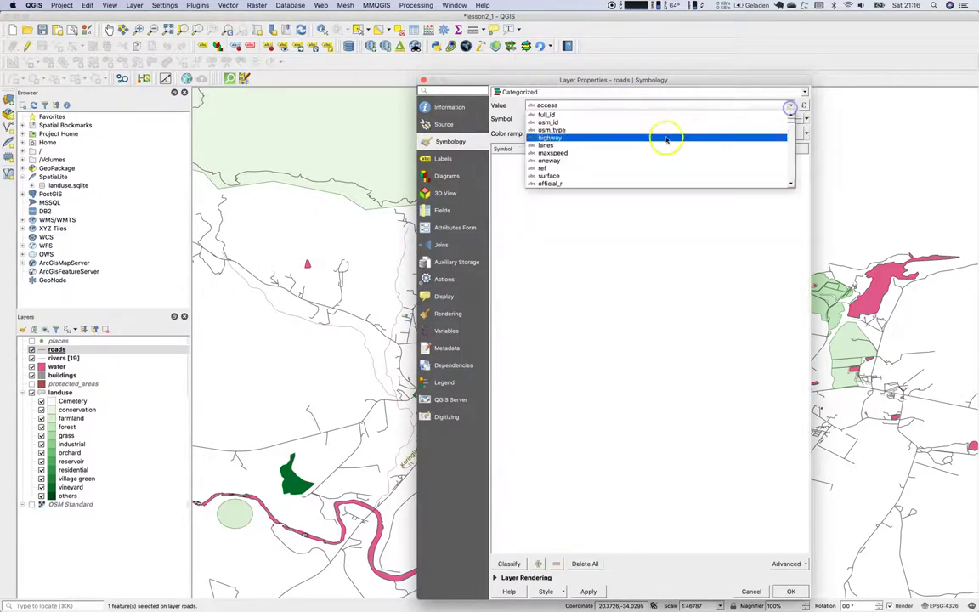
pyautogui.click(629, 103)
pyautogui.doubleClick(567, 104)
pyautogui.write('name')
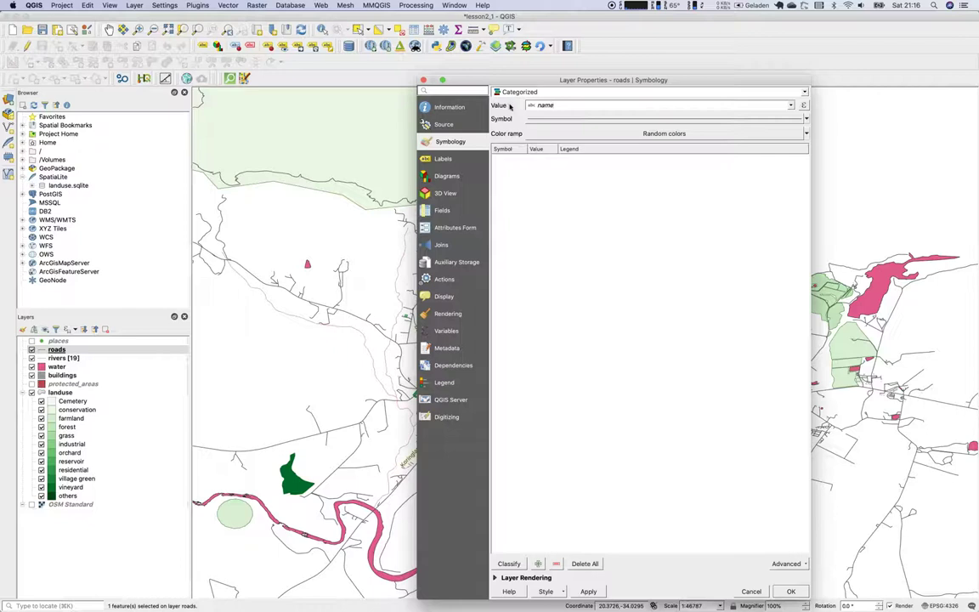
pyautogui.press('Return')
# Step: Try to classify the roads by name with random colors
pyautogui.click(605, 133)
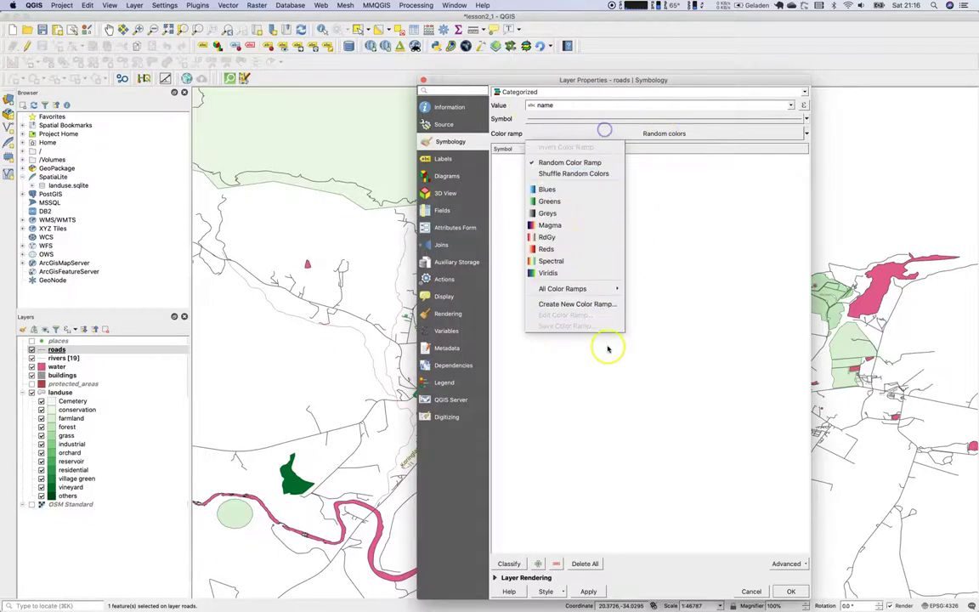
pyautogui.click(680, 133)
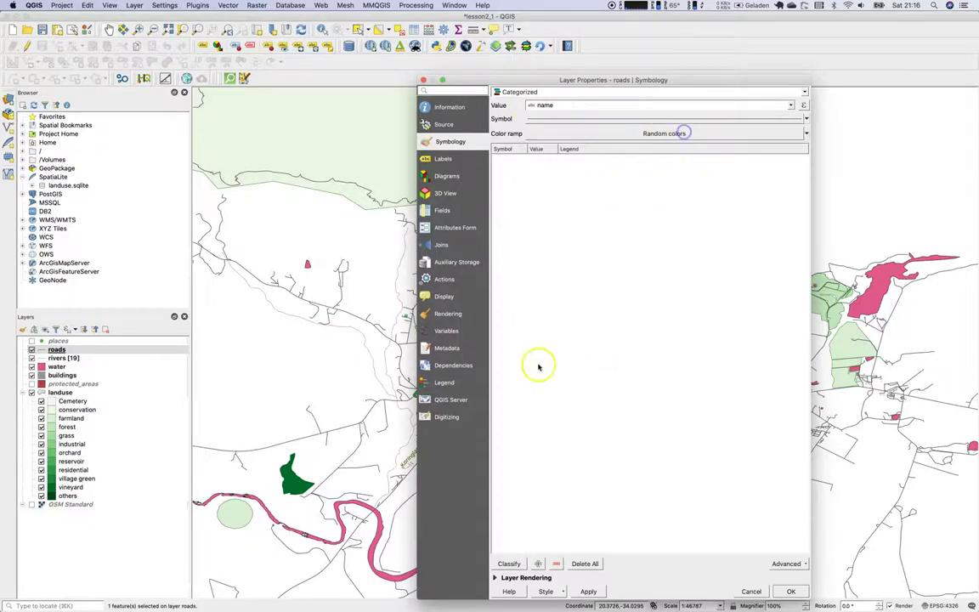
pyautogui.click(509, 564)
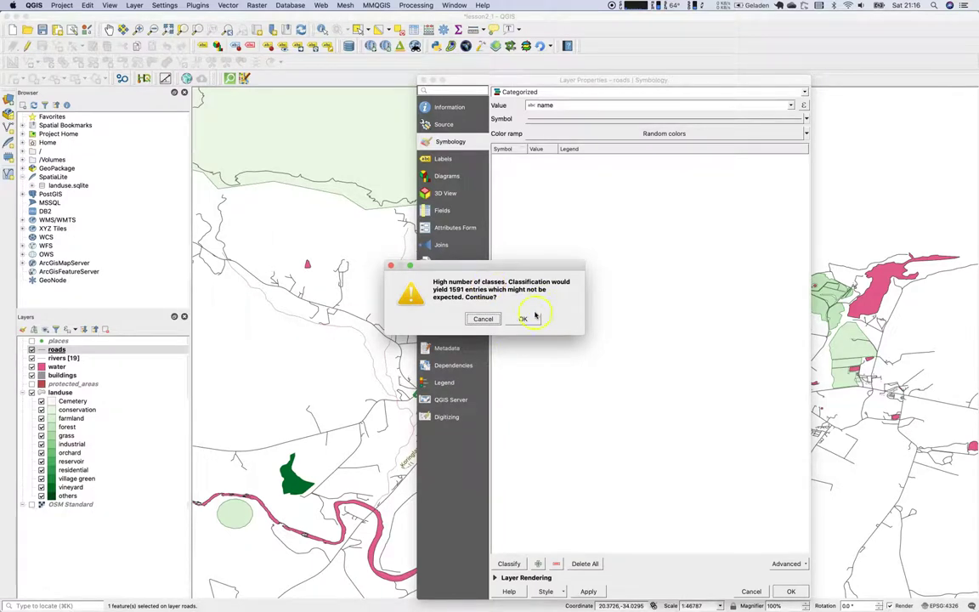
pyautogui.click(482, 320)
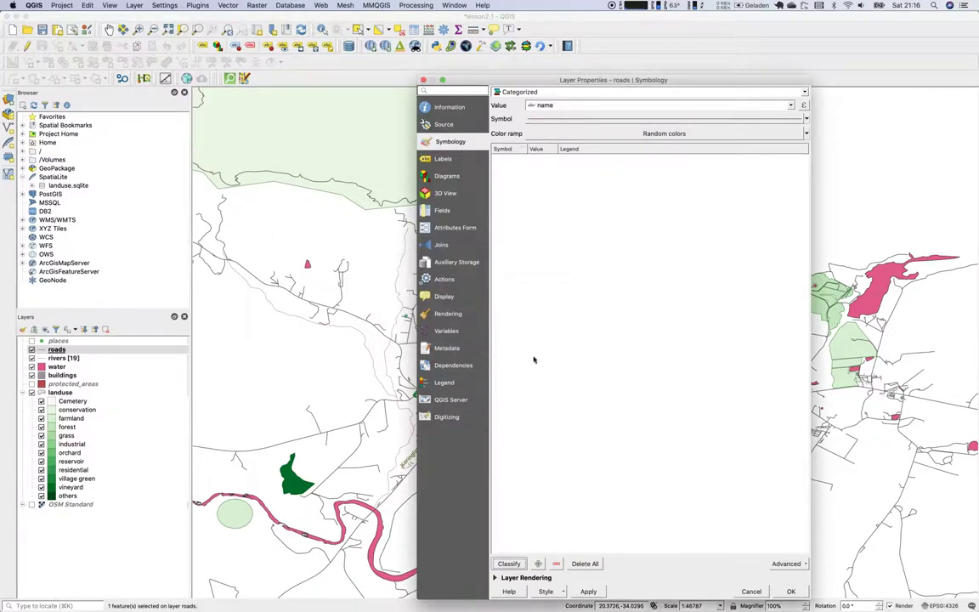
# Step: Set the roads layer back to Single symbol symbology and apply it to the map
pyautogui.click(626, 94)
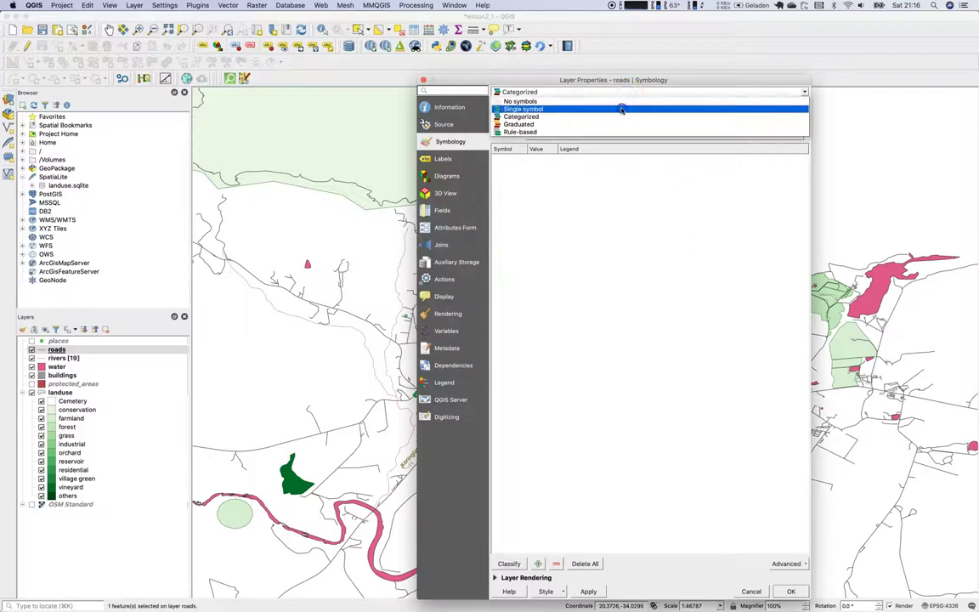
pyautogui.click(624, 109)
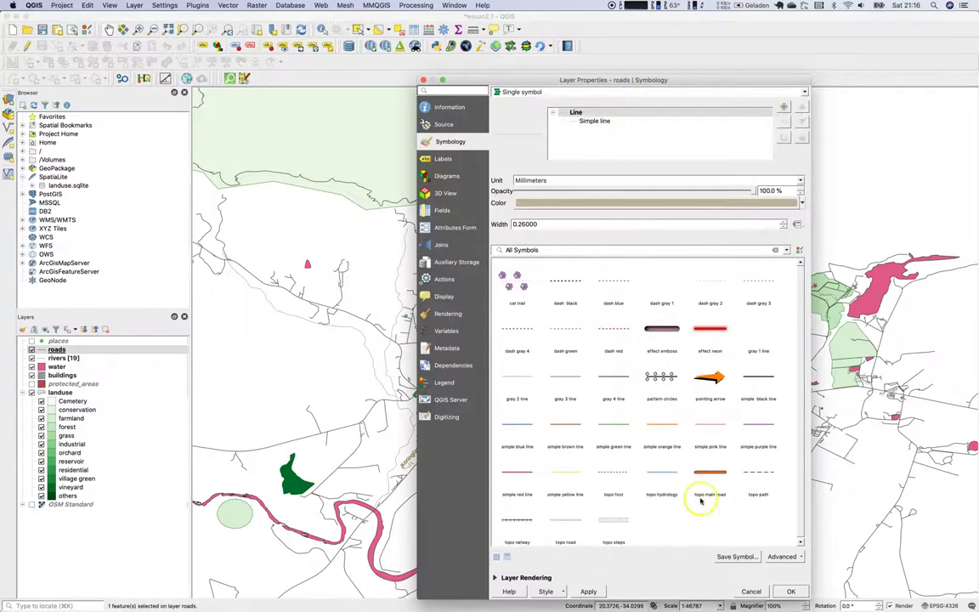
pyautogui.click(791, 592)
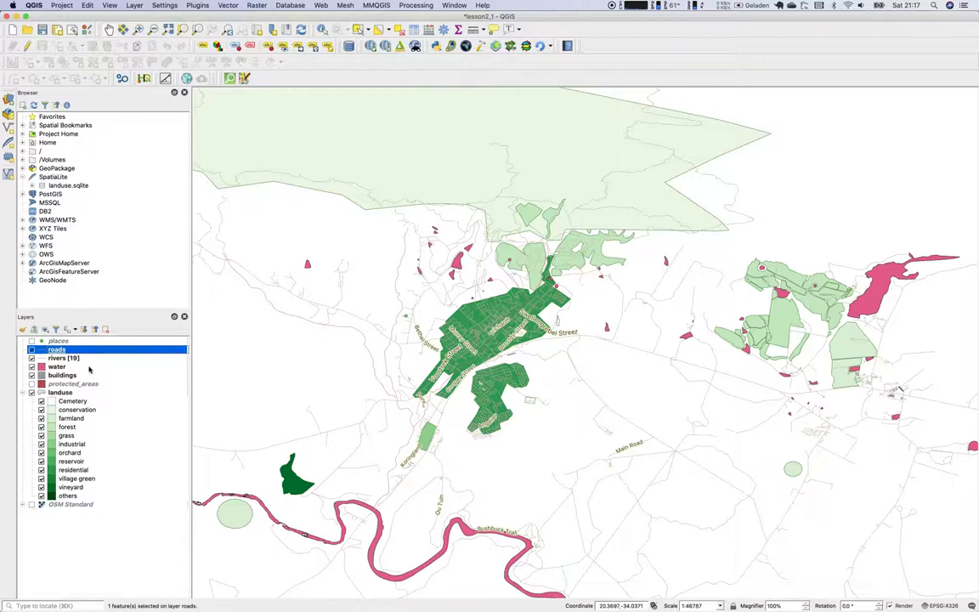
# Step: Try Graduated symbology on the landuse layer, check which fields it offers as value, and discard the change
pyautogui.click(59, 394)
pyautogui.doubleClick(59, 394)
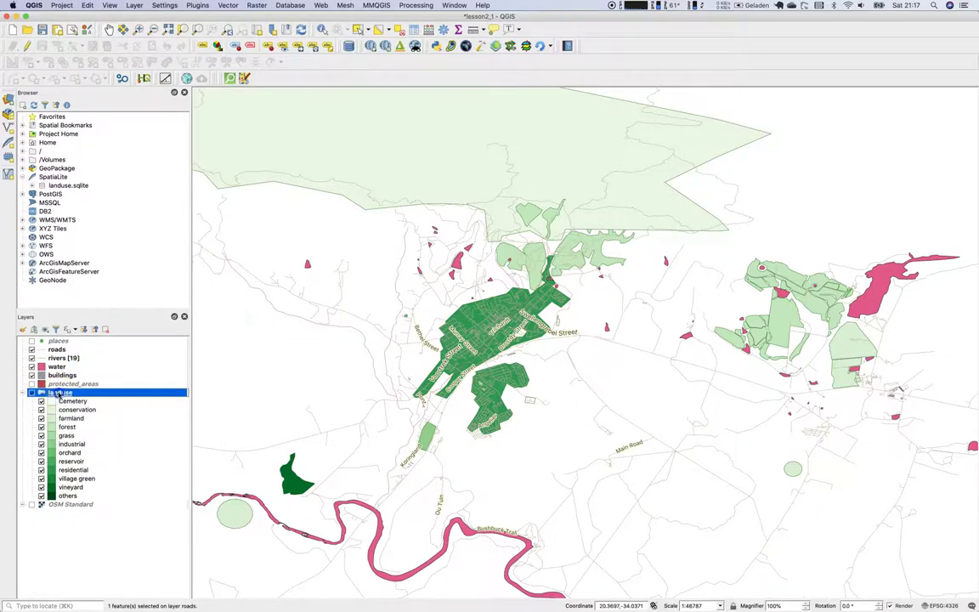
pyautogui.click(564, 92)
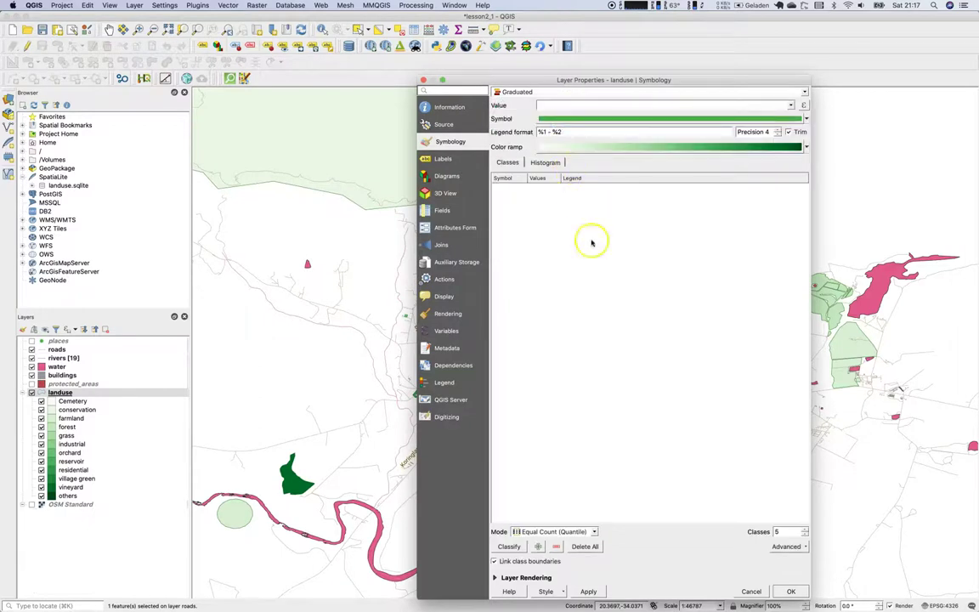
pyautogui.click(790, 105)
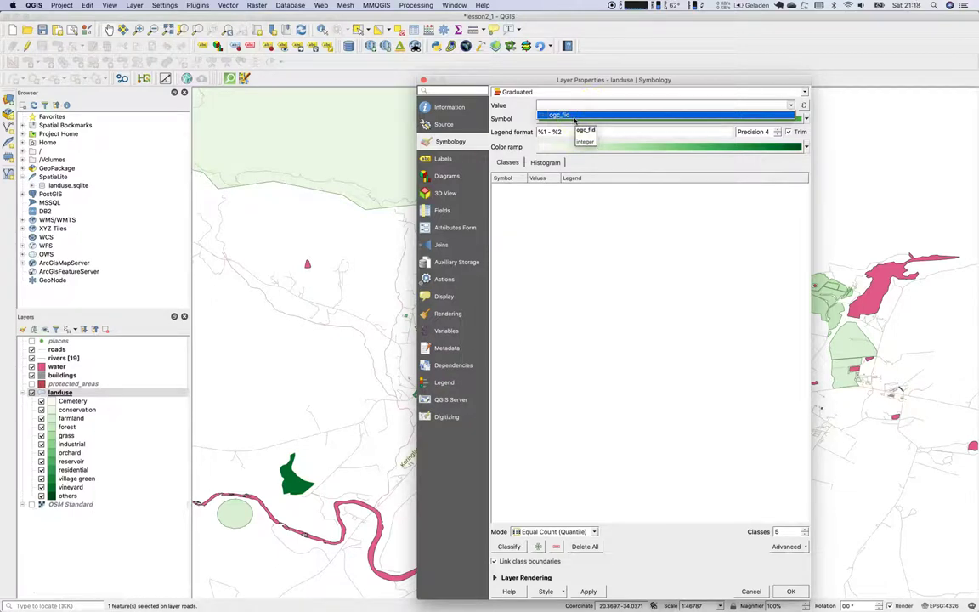
pyautogui.click(752, 592)
# Step: Open the landuse layer's attribute table
pyautogui.click(75, 396)
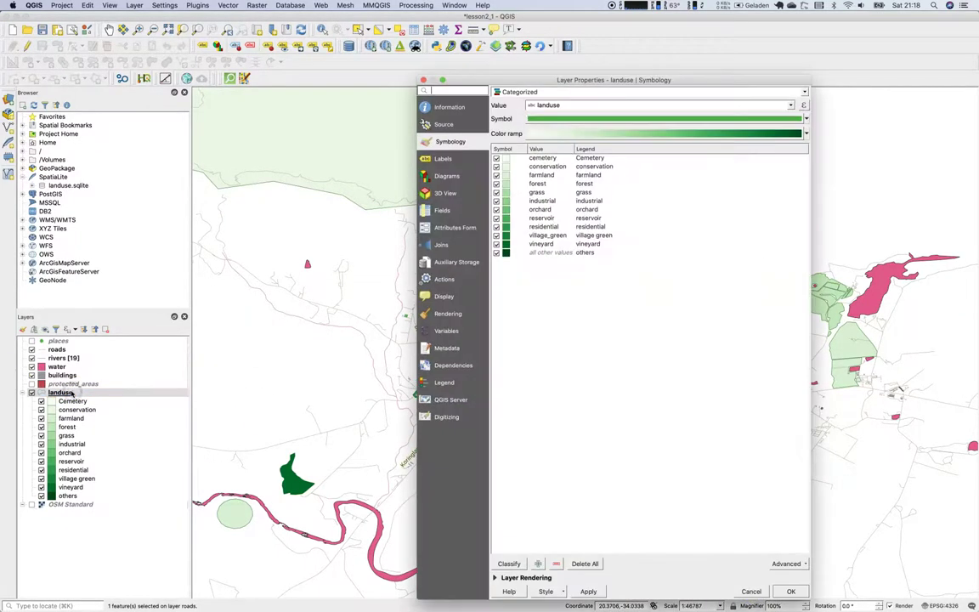
pyautogui.rightClick(70, 392)
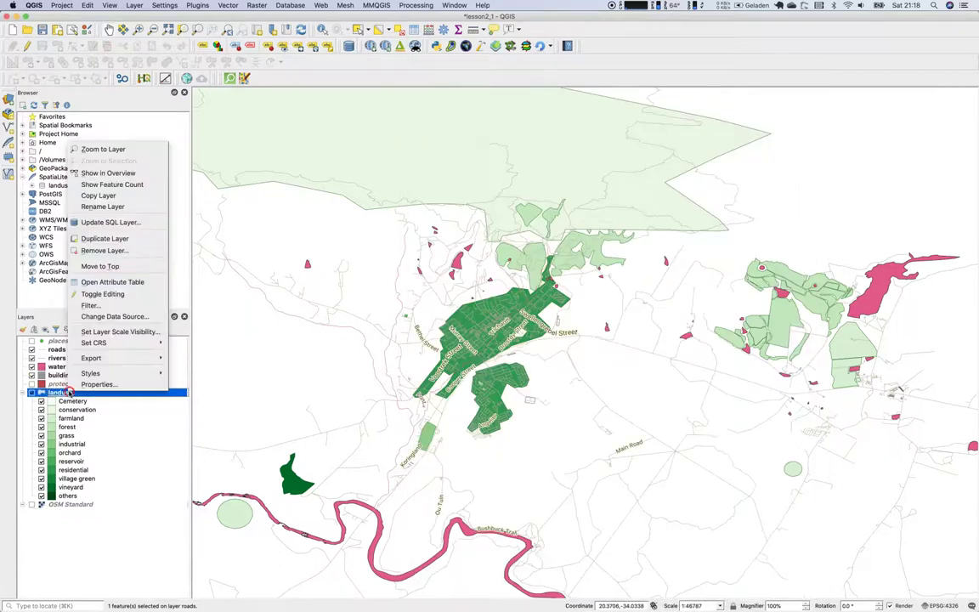
pyautogui.click(88, 283)
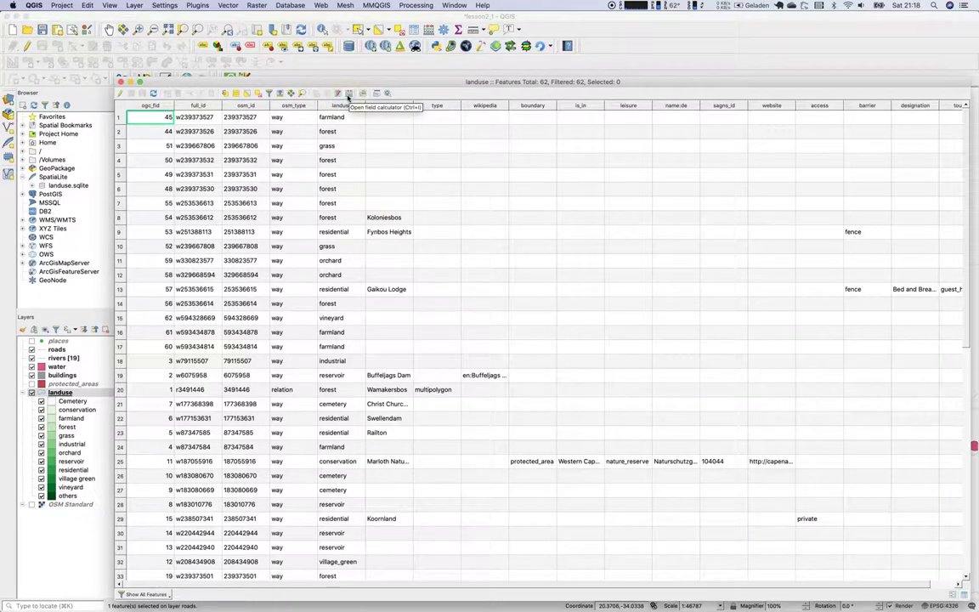
# Step: Set up a new field in the field calculator named area, type Decimal number (real), length 10 and precision 3
pyautogui.click(348, 95)
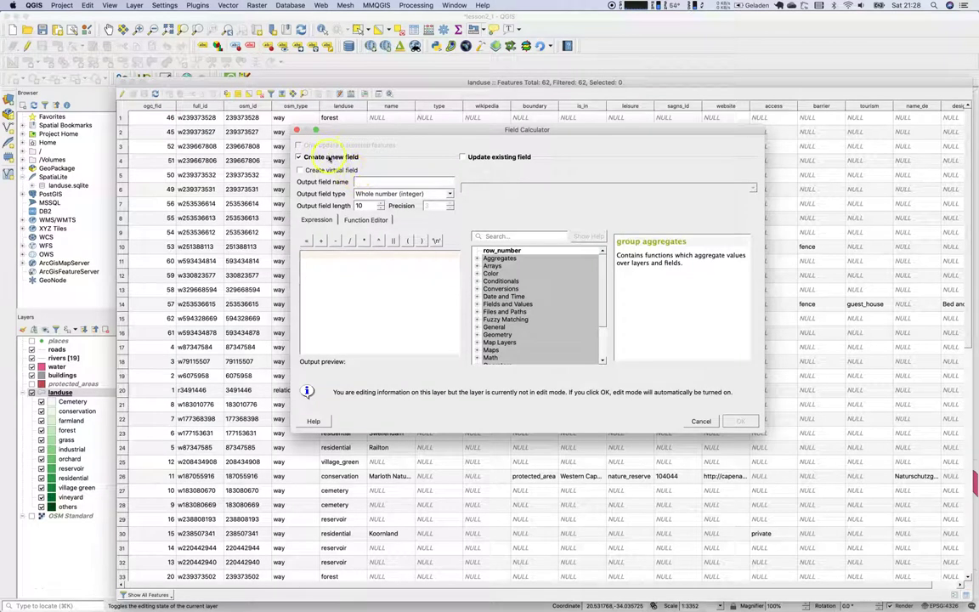
pyautogui.click(397, 181)
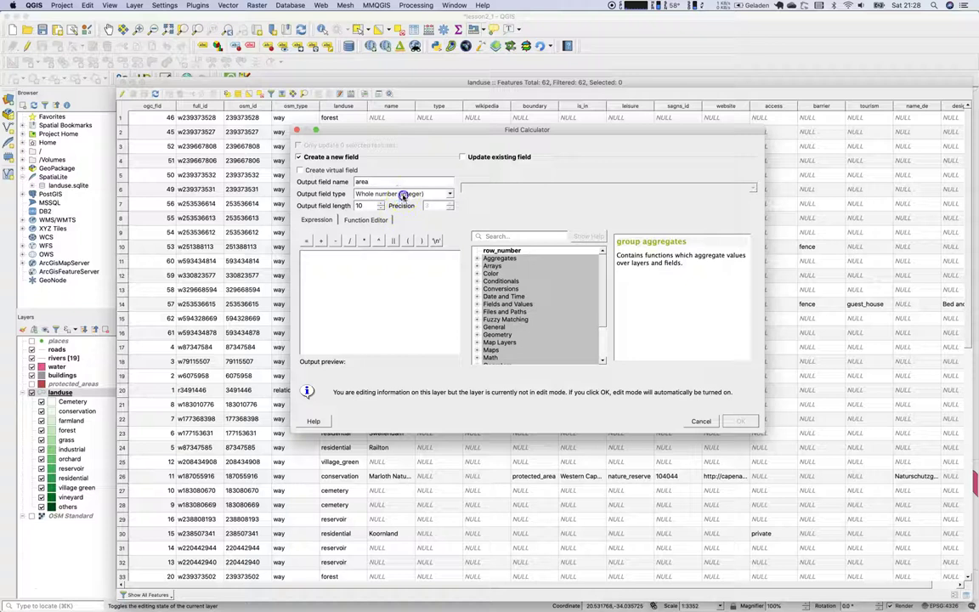
pyautogui.click(404, 193)
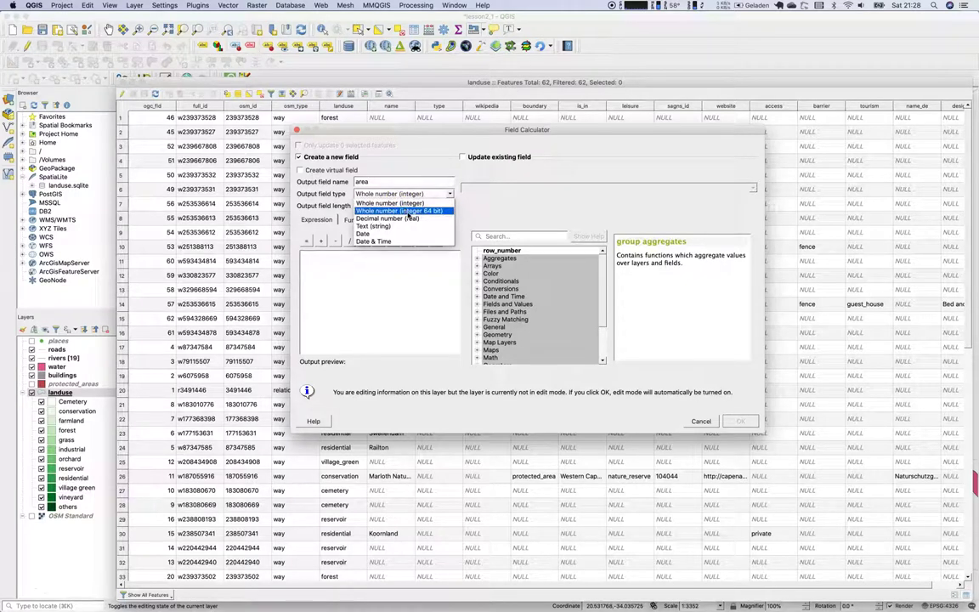
pyautogui.click(410, 219)
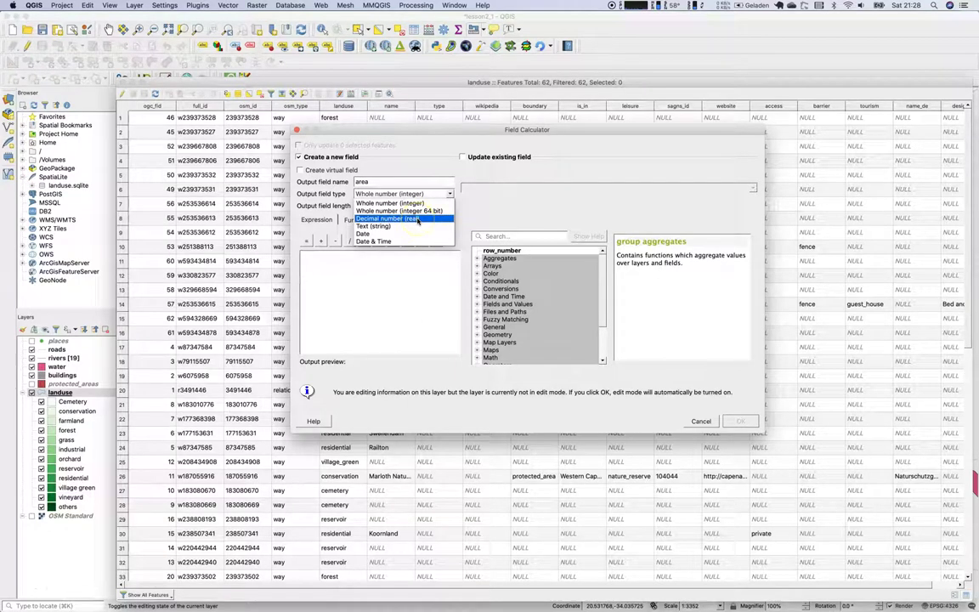
pyautogui.click(416, 220)
pyautogui.click(409, 270)
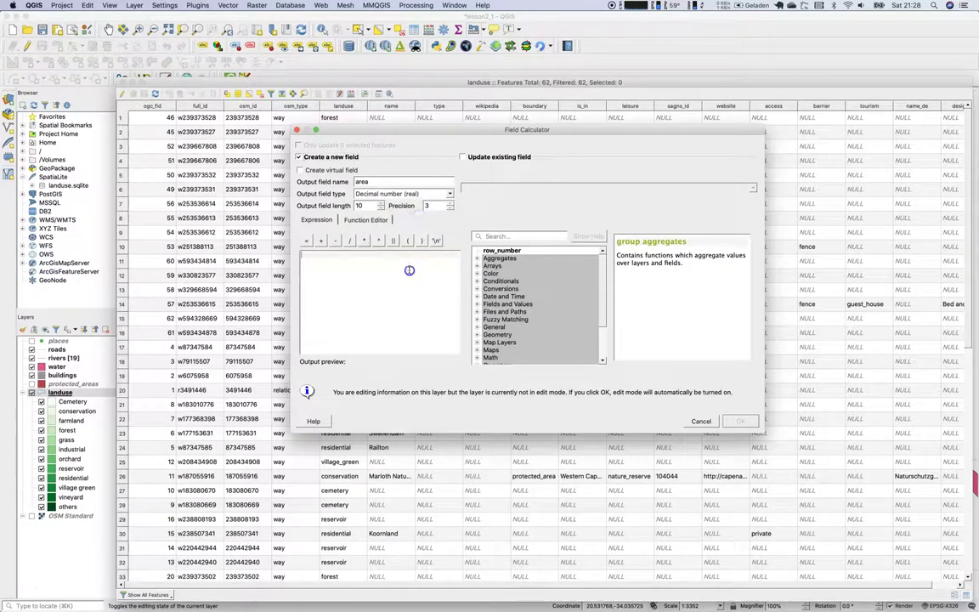
pyautogui.write('10')
pyautogui.click(435, 205)
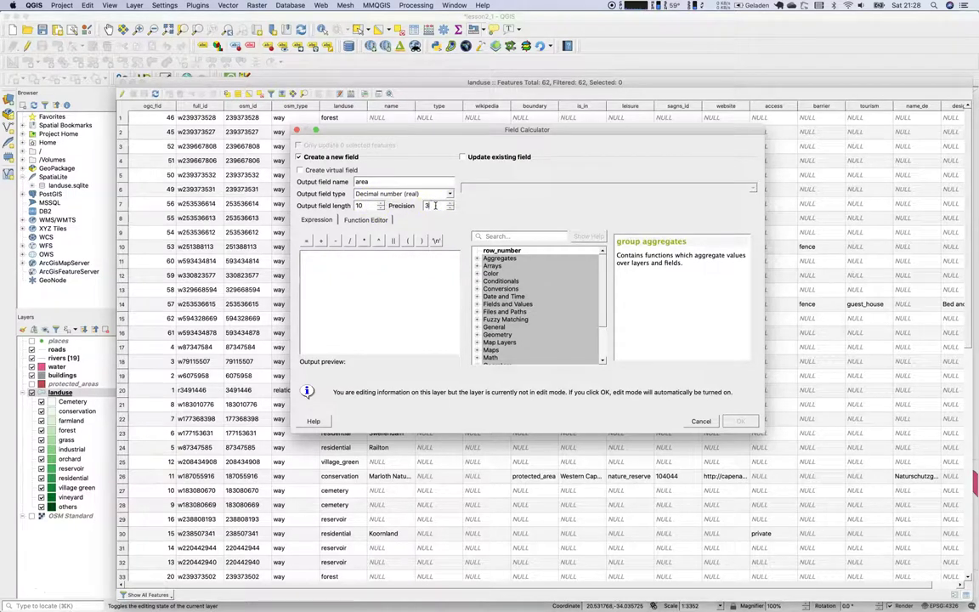
# Step: Use the $area geometry function as the expression and create the field
pyautogui.click(516, 235)
pyautogui.write('are')
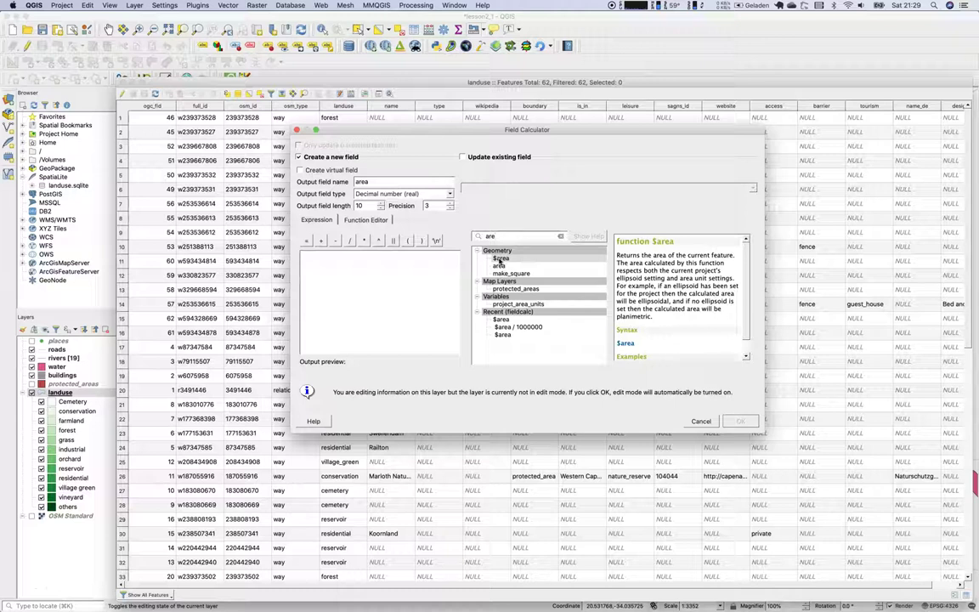
pyautogui.doubleClick(500, 259)
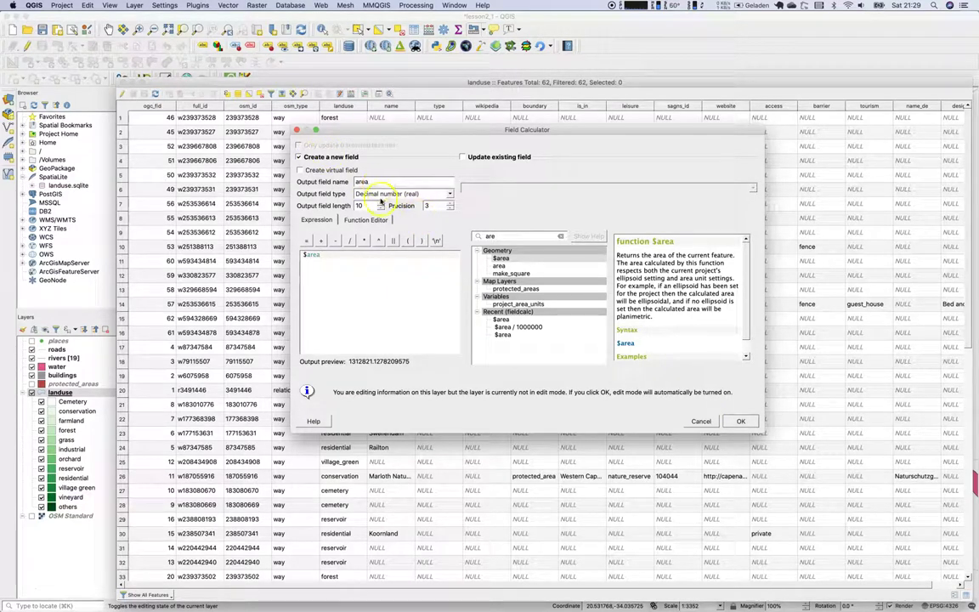
pyautogui.doubleClick(427, 206)
pyautogui.click(750, 421)
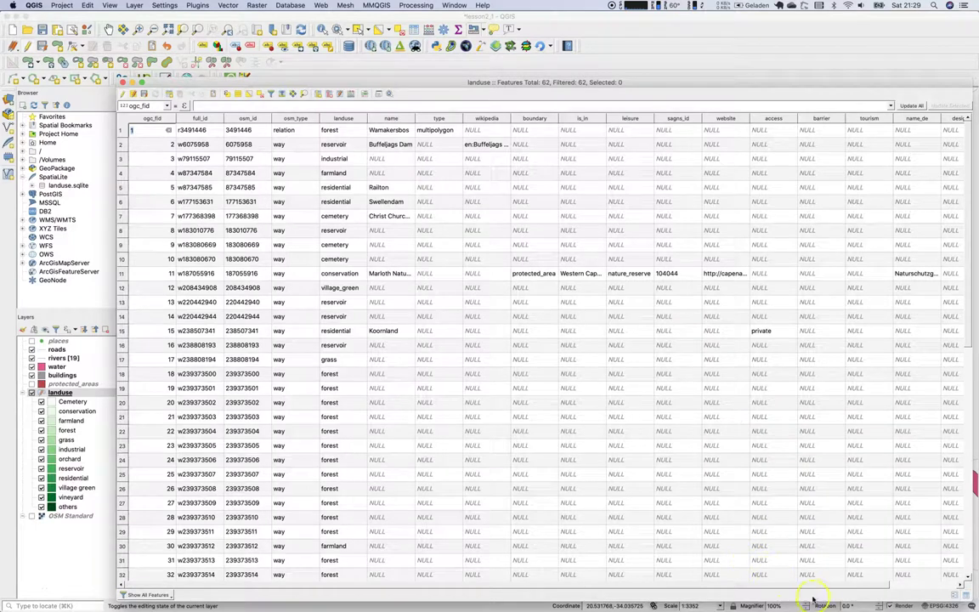
# Step: Check the new area column and zoom the map to the Wamakersbos forest feature
pyautogui.moveTo(820, 585); pyautogui.dragTo(907, 590)
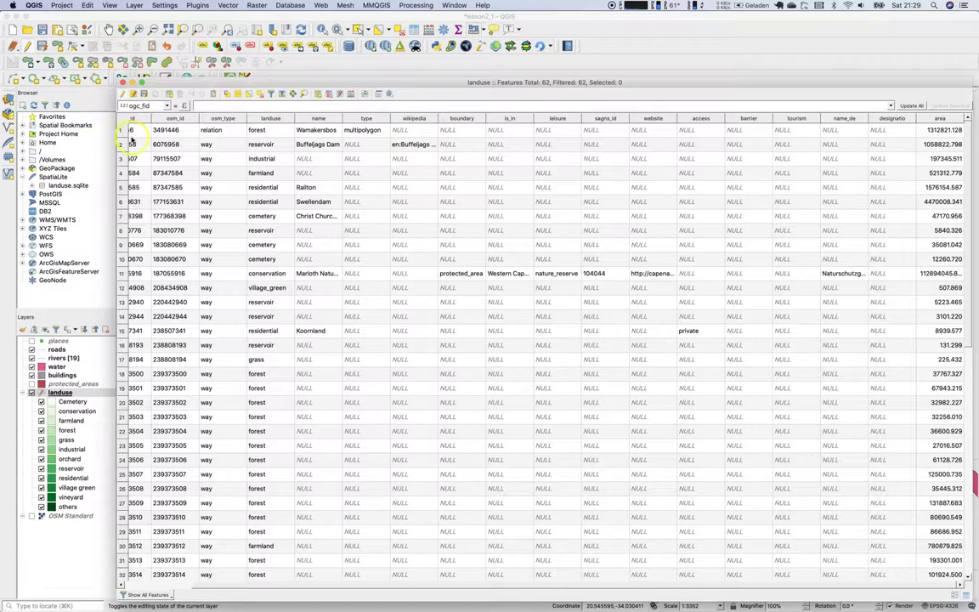
pyautogui.click(129, 129)
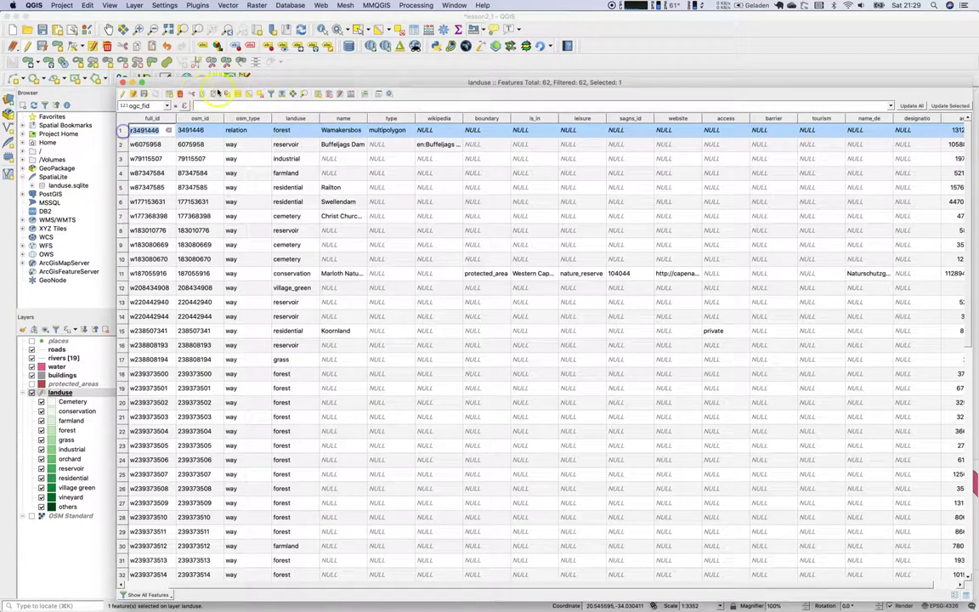
pyautogui.click(304, 94)
pyautogui.moveTo(482, 82)
pyautogui.mouseDown()
pyautogui.moveTo(506, 405)
pyautogui.moveTo(559, 560)
pyautogui.moveTo(468, 74)
pyautogui.mouseUp()
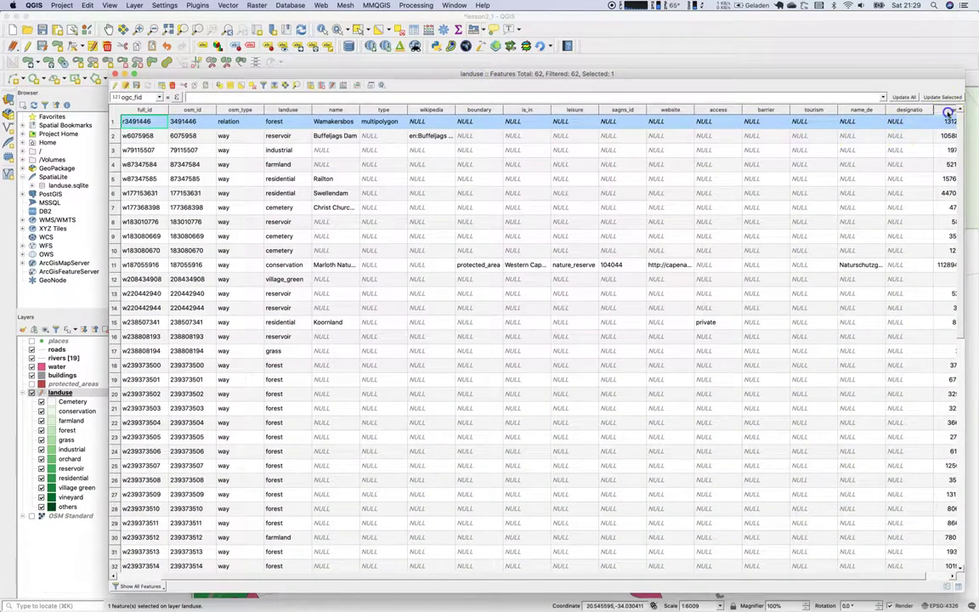
# Step: Sort the landuse table by area in ascending order and select the feature with the smallest area
pyautogui.click(948, 113)
pyautogui.hscroll(1, 956, 577)
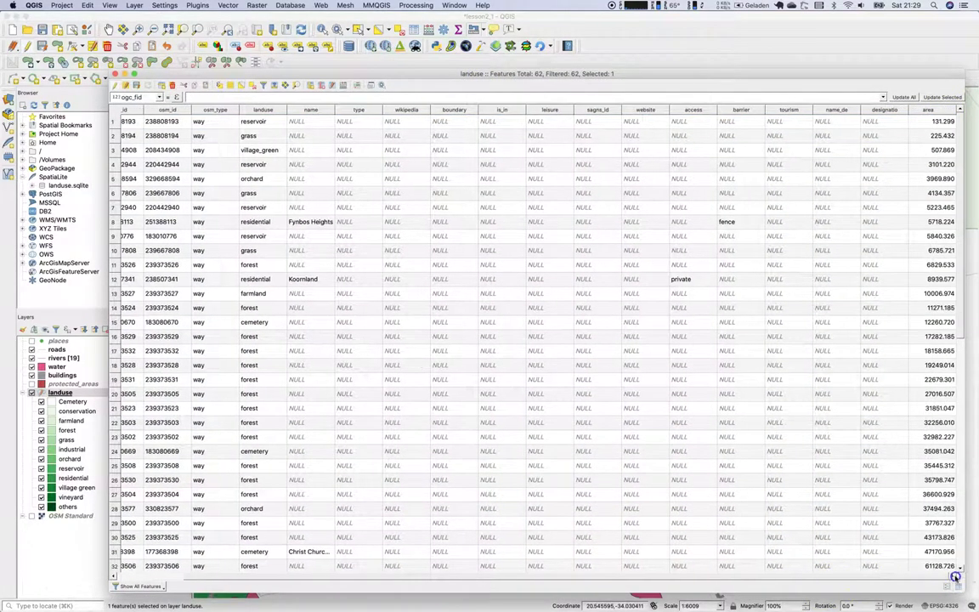
pyautogui.click(117, 122)
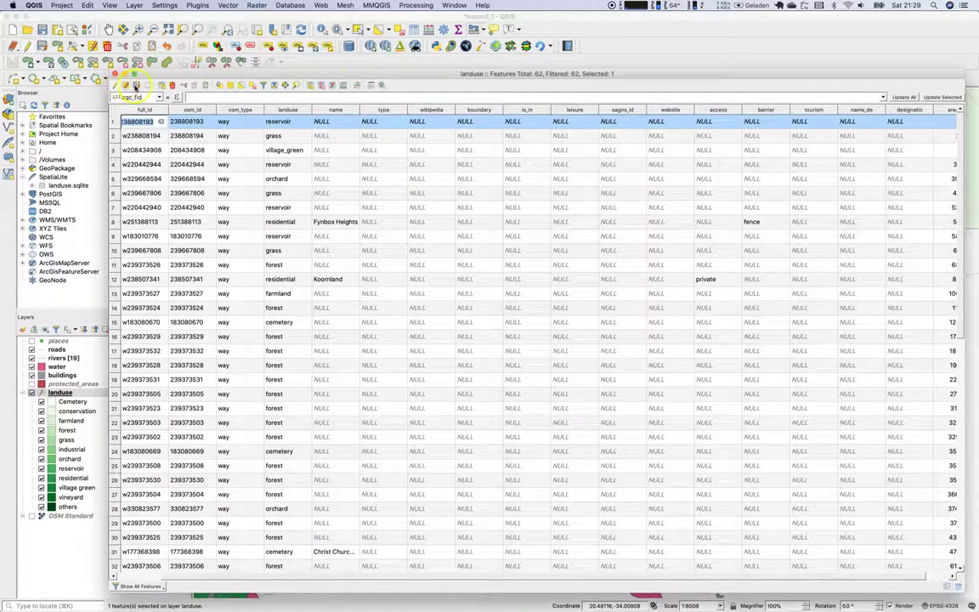
# Step: Save the landuse layer edits and turn off editing mode
pyautogui.click(125, 86)
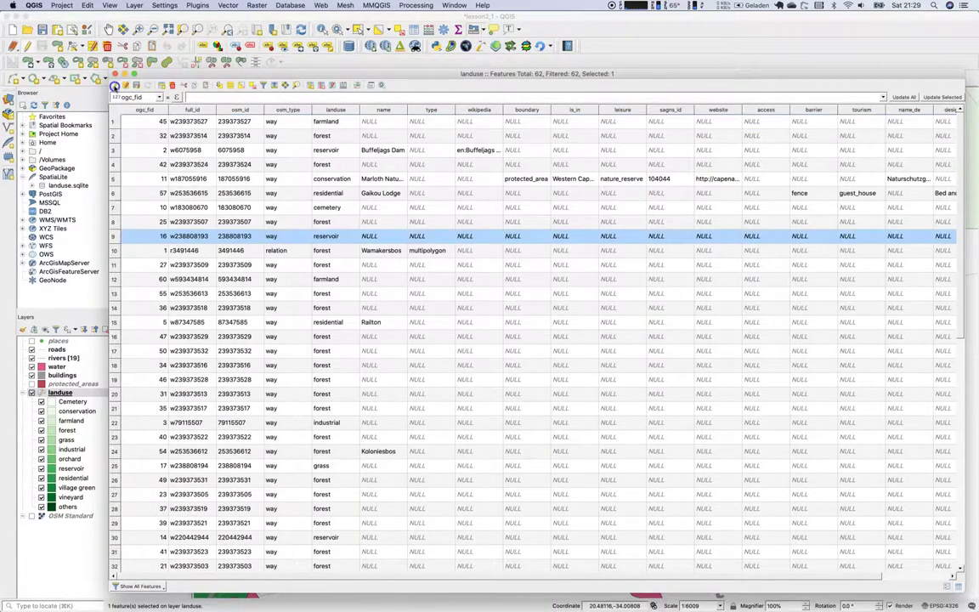
pyautogui.click(115, 86)
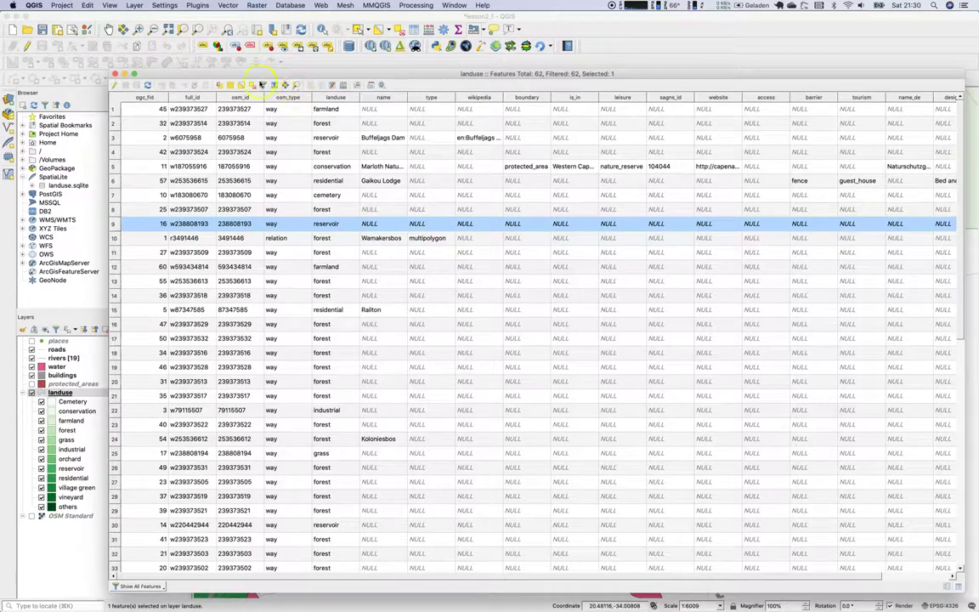
# Step: Measure the area of the selected reservoir polygon by tracing all its corners with the Measure Area tool
pyautogui.moveTo(357, 109); pyautogui.dragTo(437, 553)
pyautogui.scroll(-2, 464, 409)
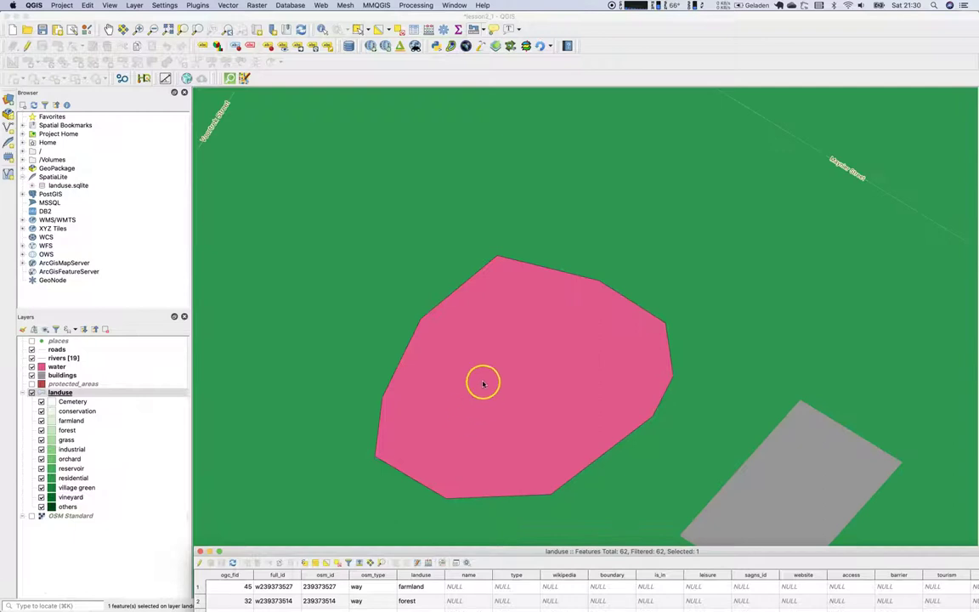
pyautogui.click(485, 29)
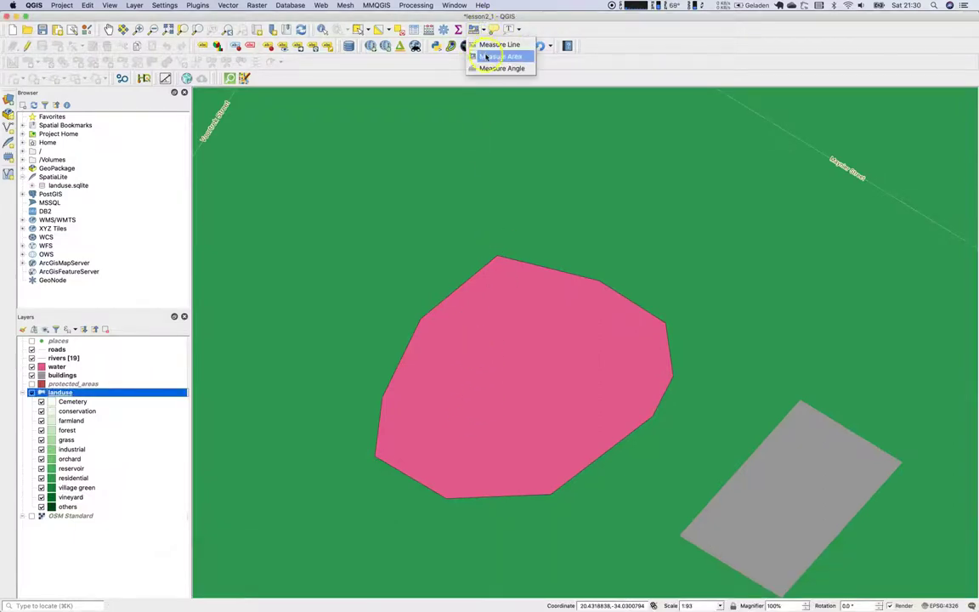
pyautogui.click(486, 56)
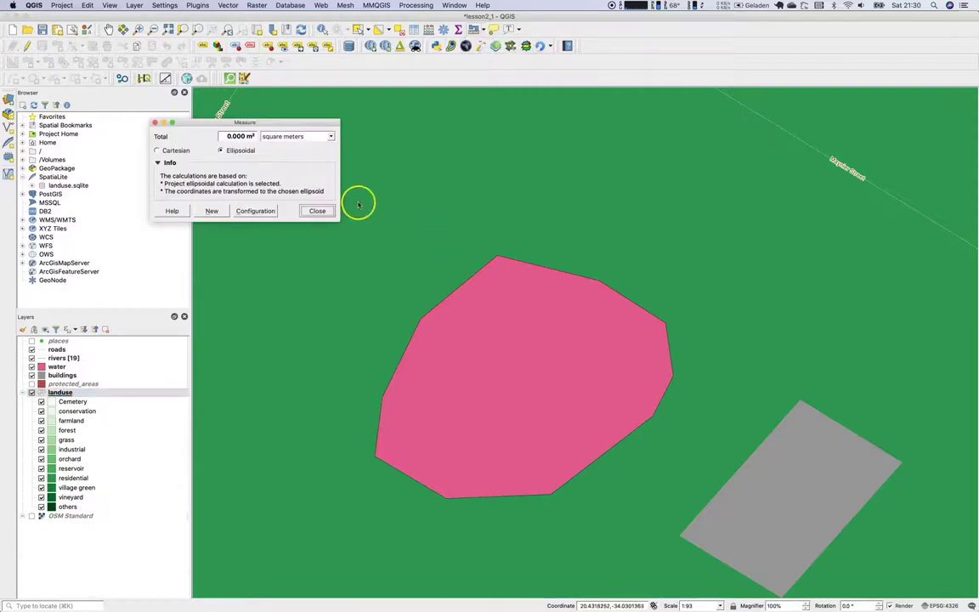
pyautogui.click(497, 258)
pyautogui.click(594, 284)
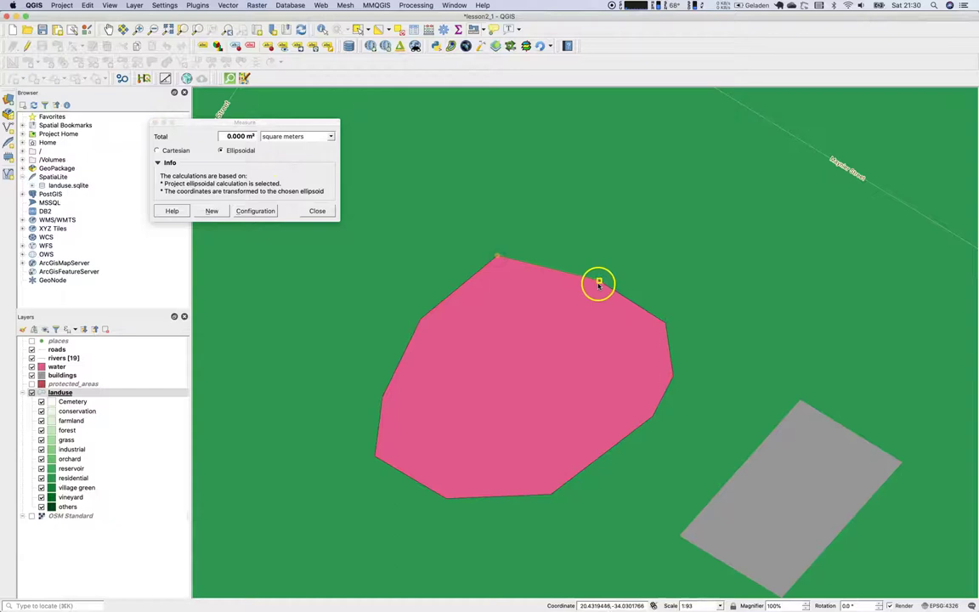
pyautogui.click(669, 322)
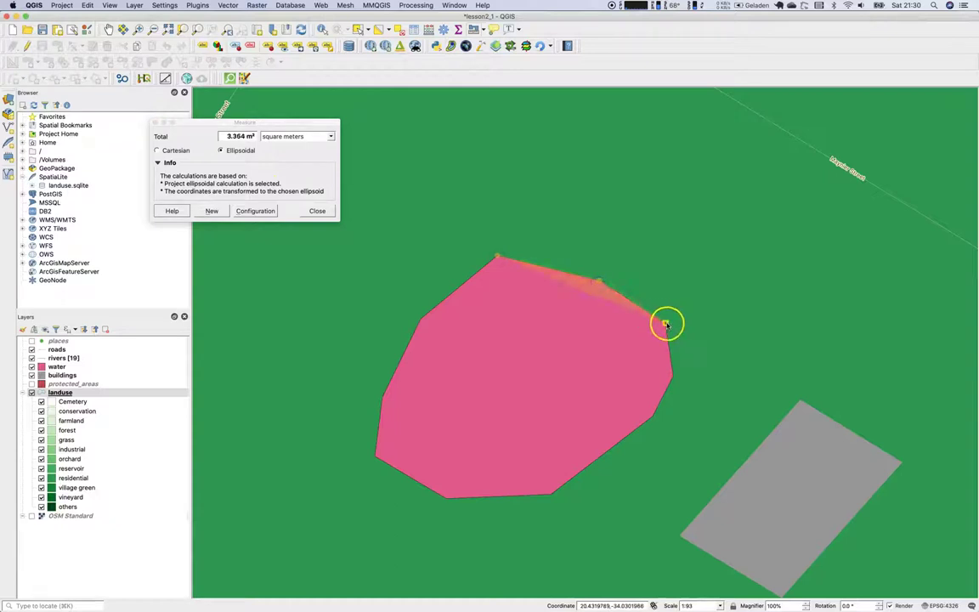
pyautogui.click(672, 375)
pyautogui.click(649, 418)
pyautogui.click(554, 496)
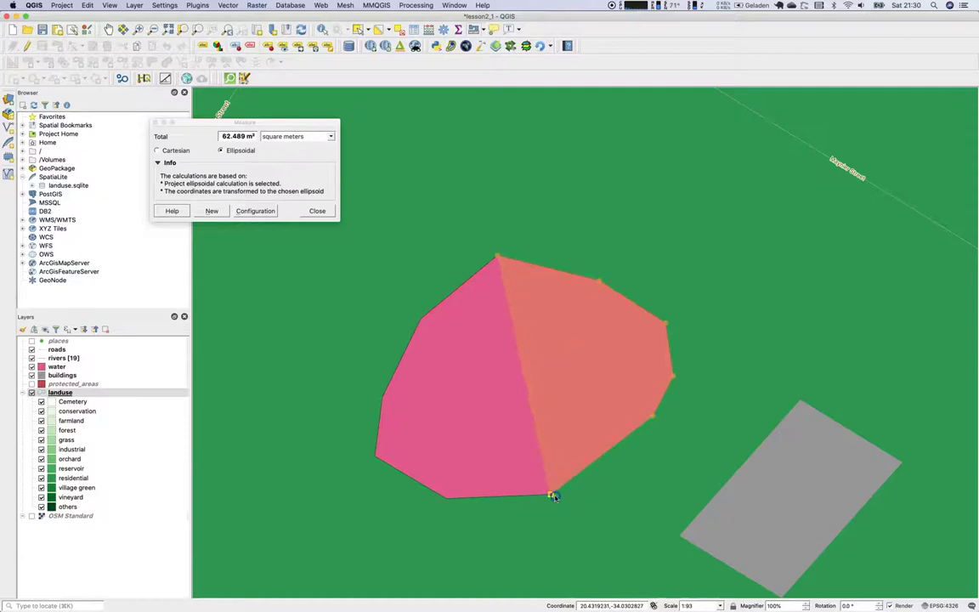
pyautogui.click(445, 499)
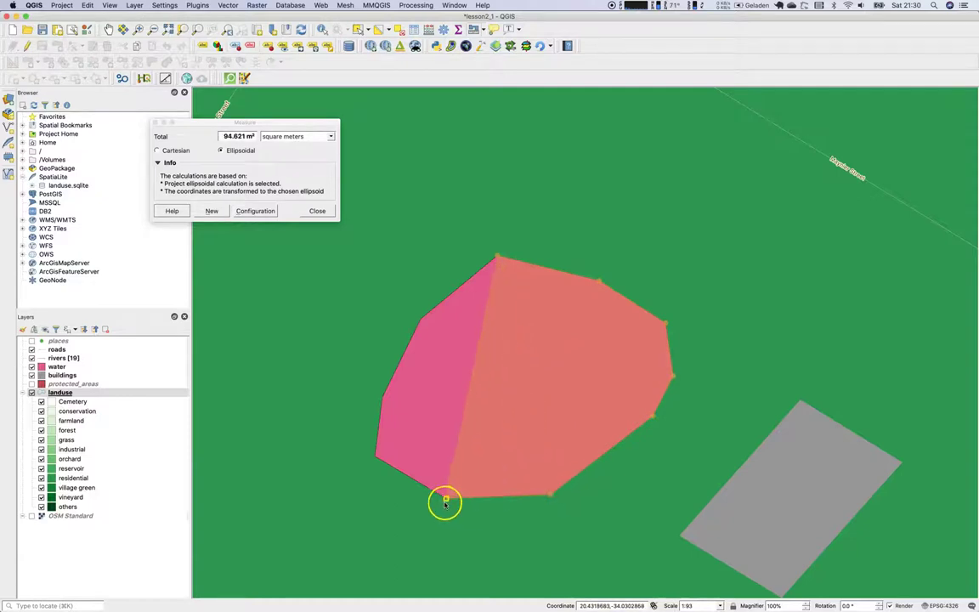
pyautogui.click(374, 459)
pyautogui.click(382, 398)
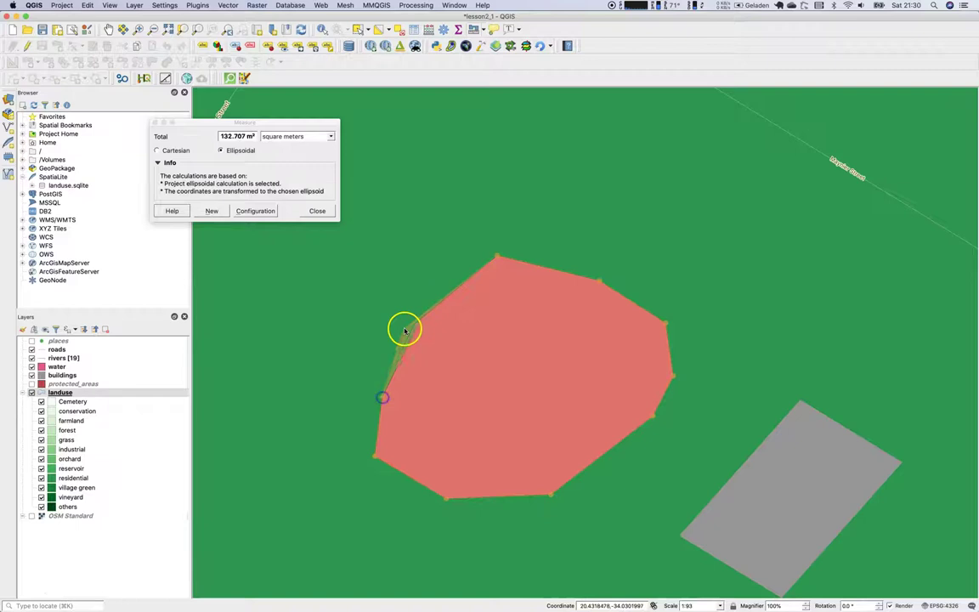
pyautogui.click(423, 321)
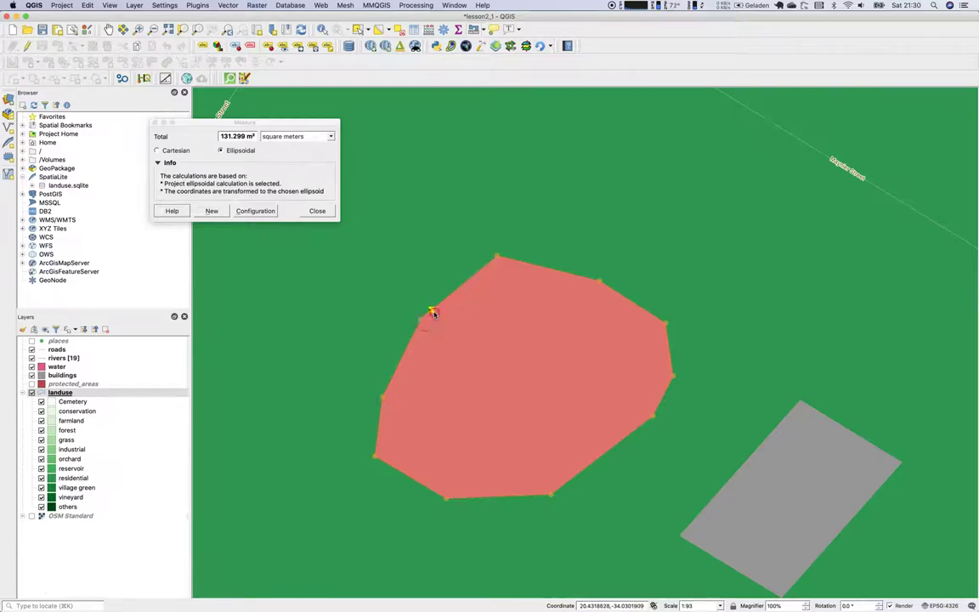
pyautogui.rightClick(405, 335)
# Step: Find the open roads attribute table among the windows and close it
pyautogui.press('super+Tab')
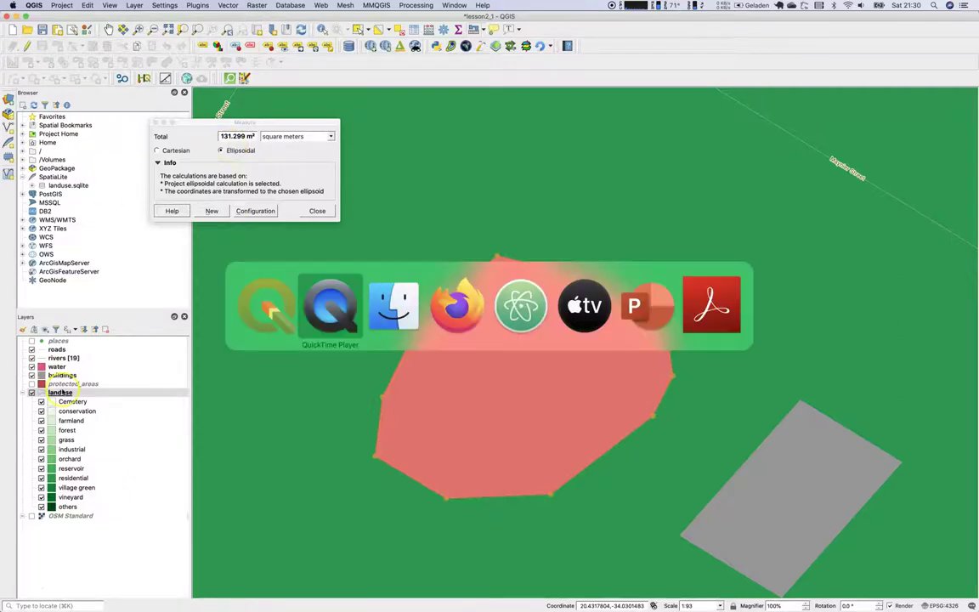
pyautogui.hotkey('ctrl', 'Up')
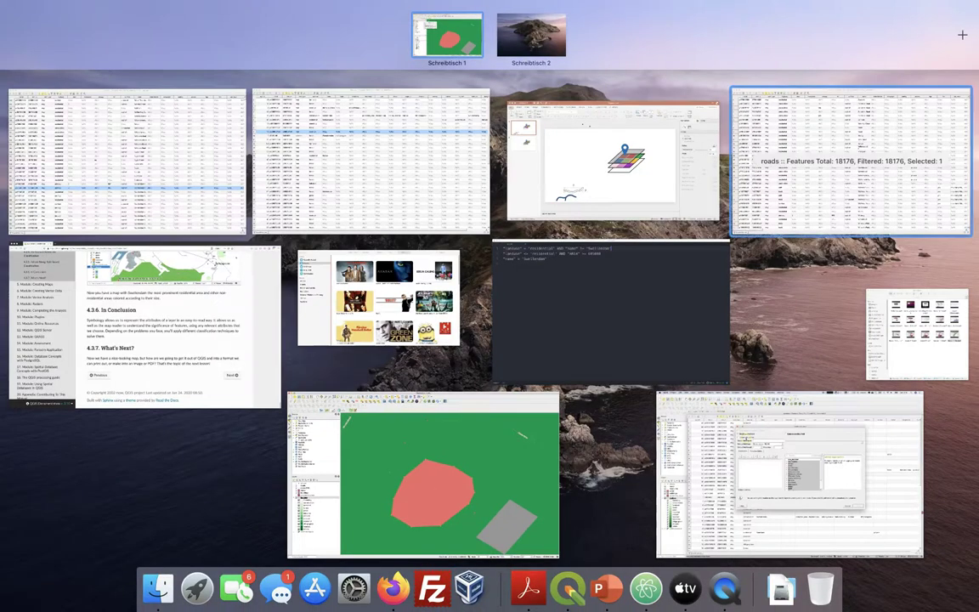
pyautogui.click(790, 158)
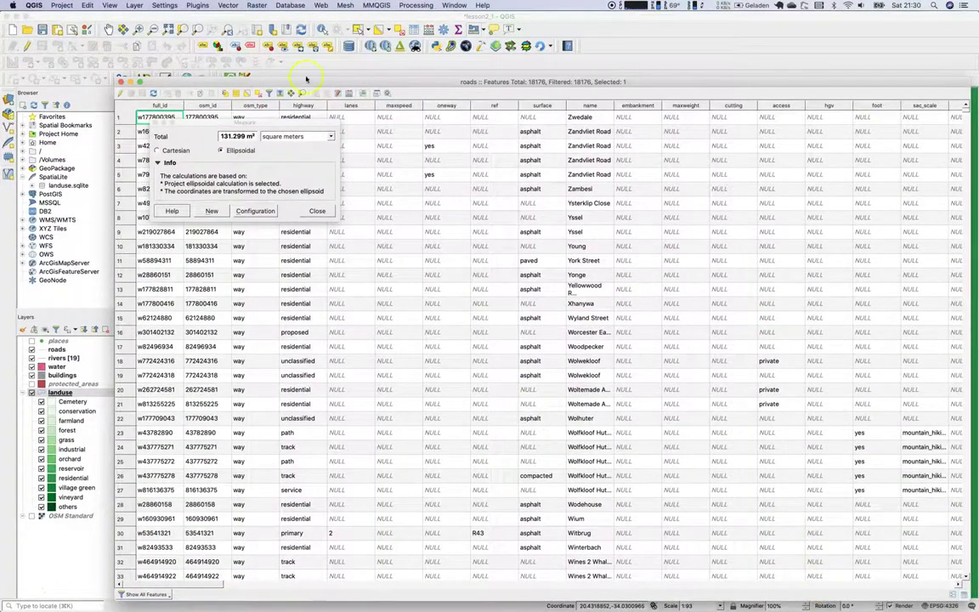
pyautogui.click(124, 82)
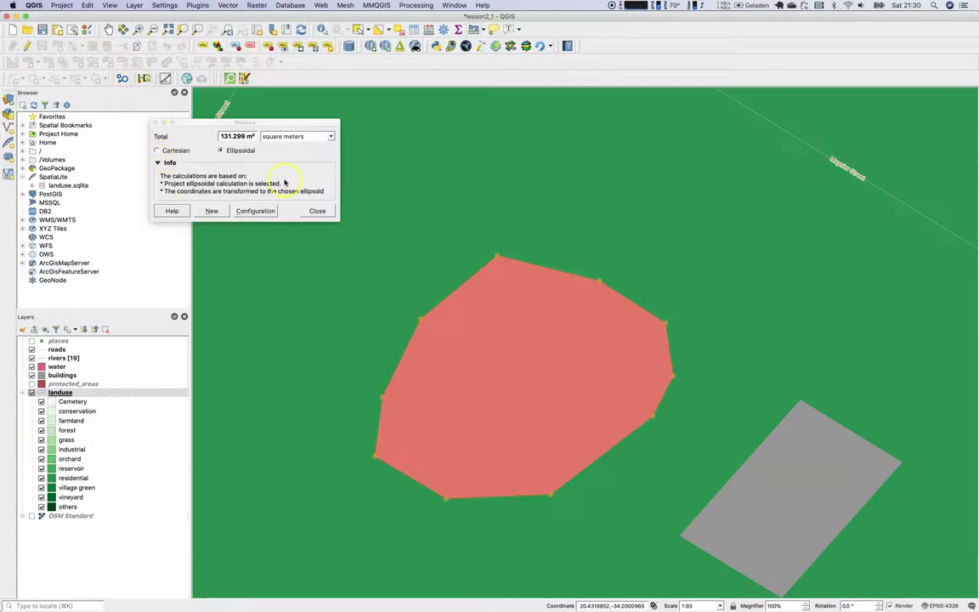
# Step: Compare the measured area with the selected reservoir's area value in the landuse attribute table, and close the table
pyautogui.hotkey('ctrl', 'Up')
pyautogui.click(380, 164)
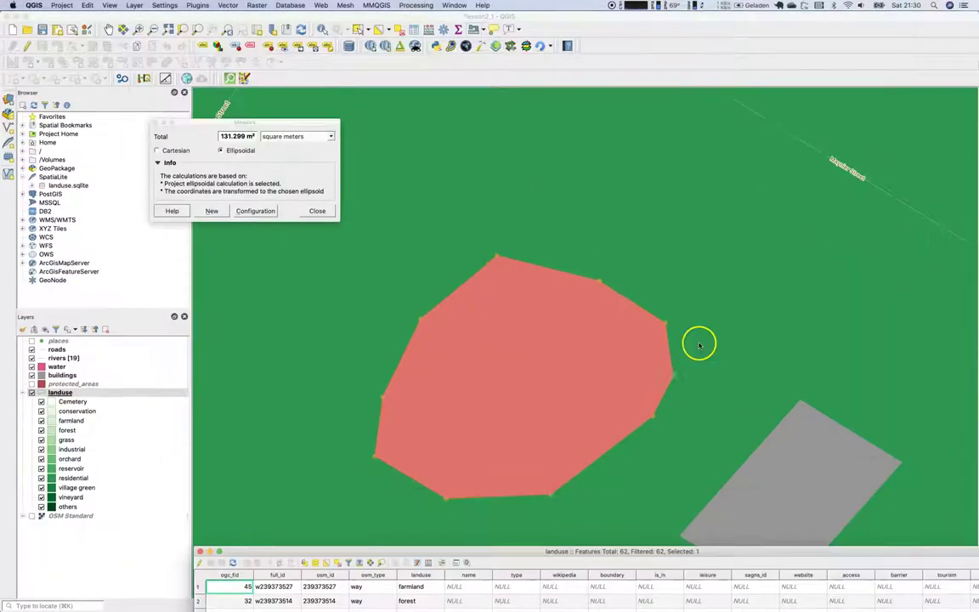
pyautogui.moveTo(533, 551); pyautogui.dragTo(434, 146)
pyautogui.moveTo(656, 144); pyautogui.dragTo(630, 46)
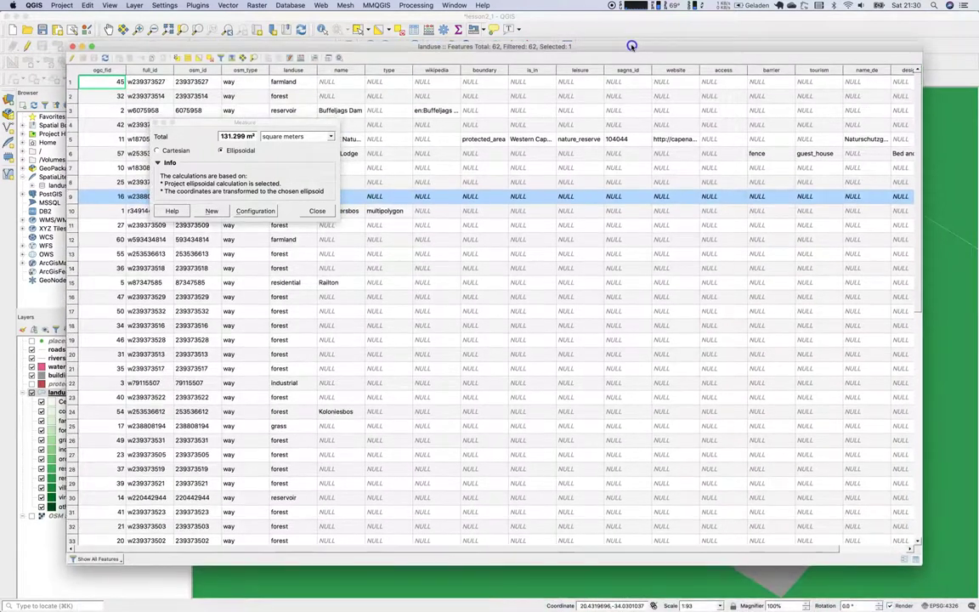
pyautogui.click(884, 547)
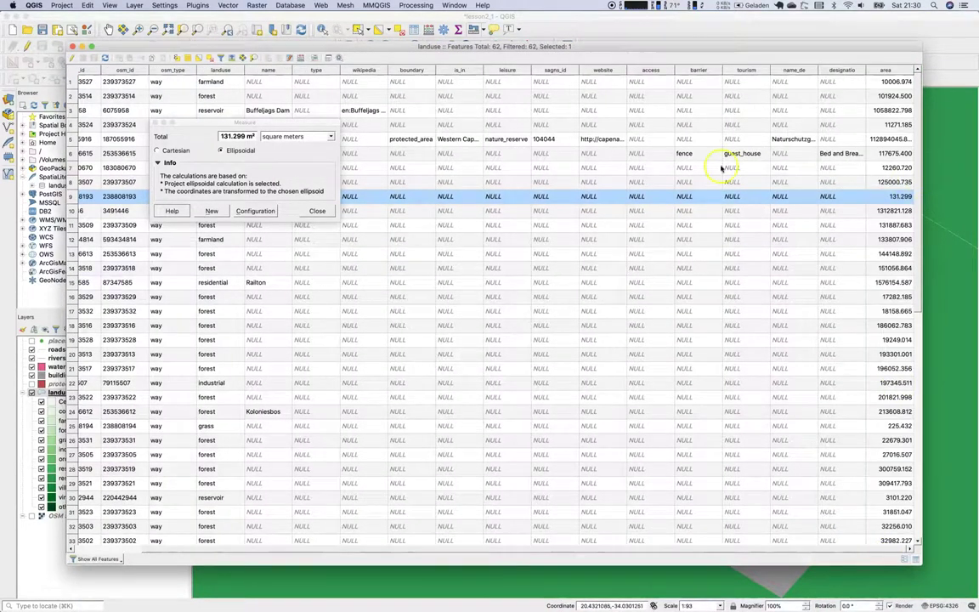
pyautogui.click(73, 46)
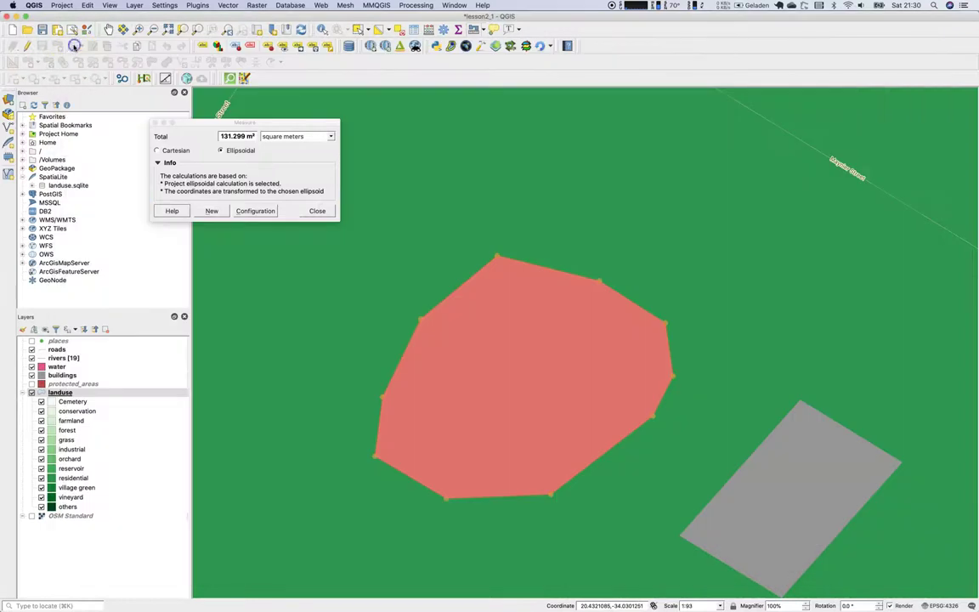
# Step: Close the Measure window and switch the landuse layer's symbology to Graduated
pyautogui.click(156, 124)
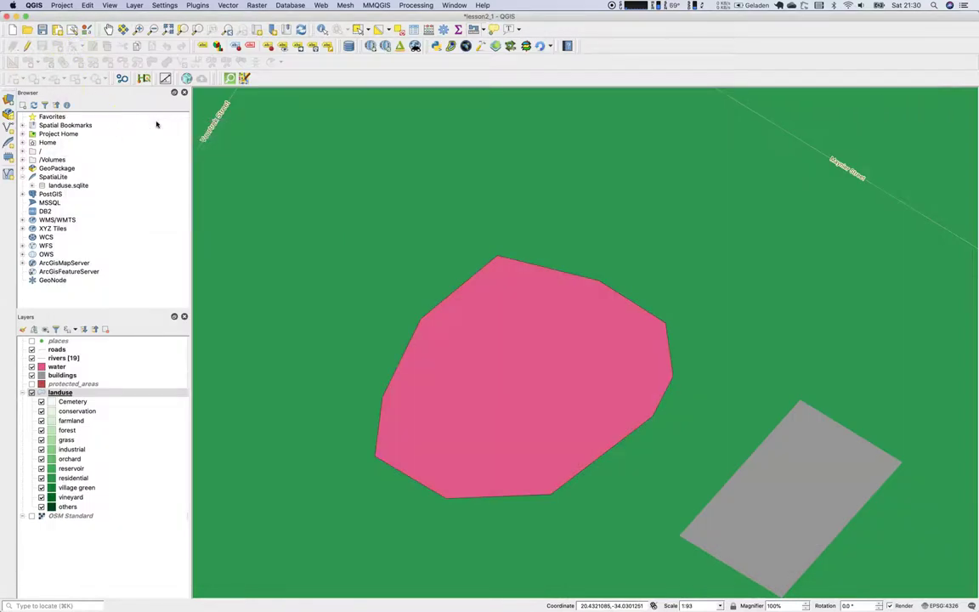
pyautogui.doubleClick(74, 394)
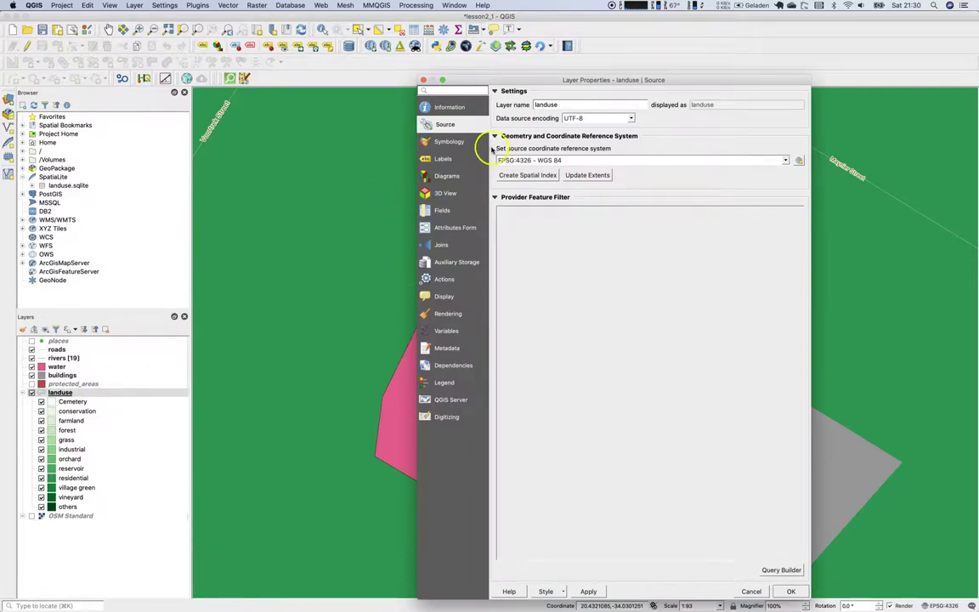
pyautogui.click(460, 143)
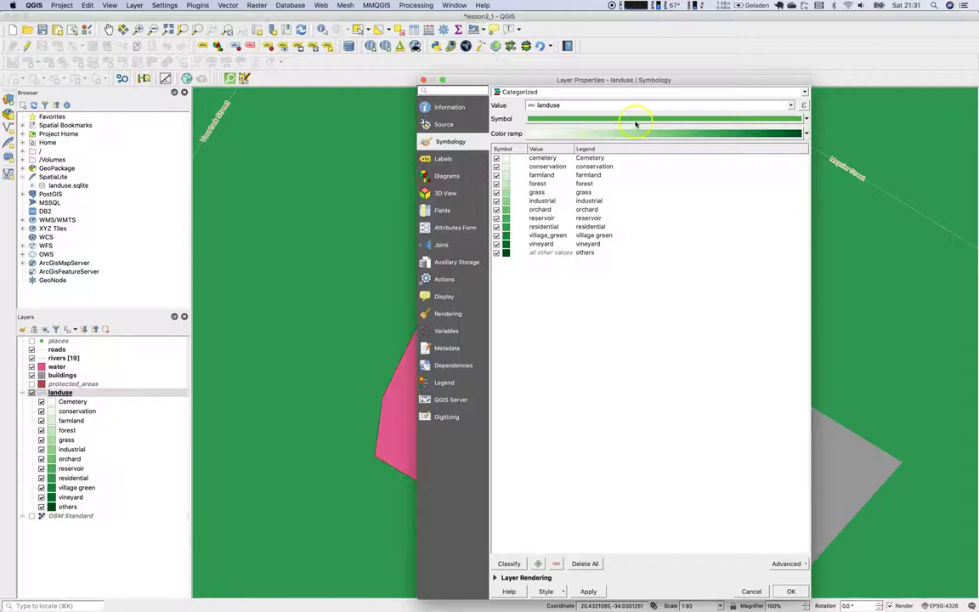
pyautogui.click(642, 91)
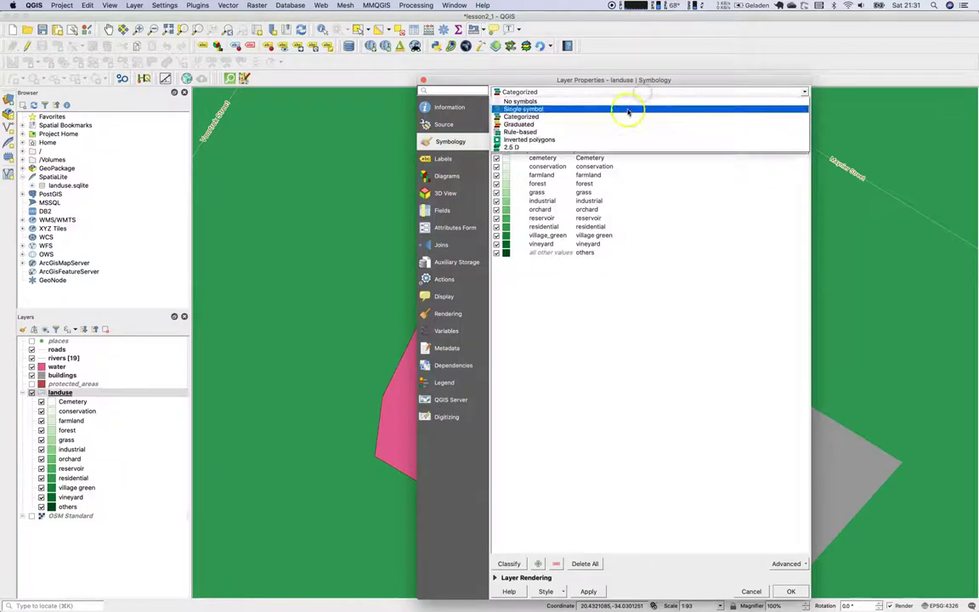
pyautogui.click(561, 125)
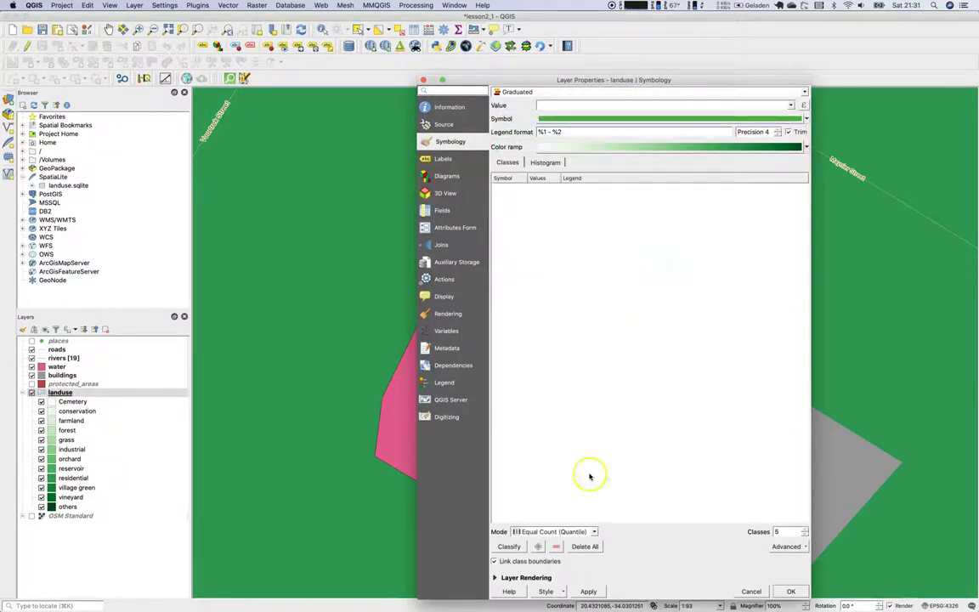
# Step: Set area as the graduated value of the landuse layer and classify it using Equal Count (Quantile) with 5 classes
pyautogui.click(510, 547)
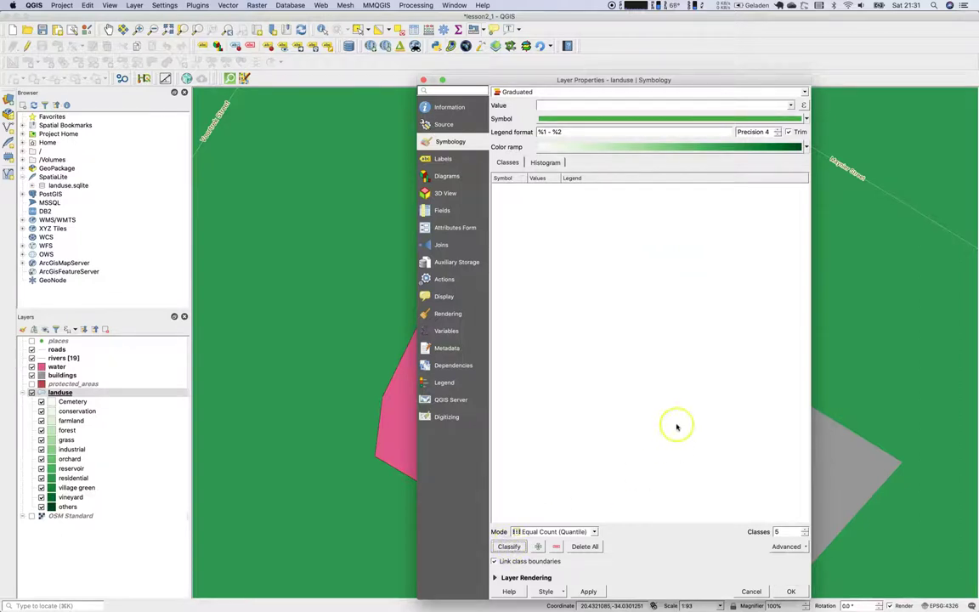
pyautogui.click(714, 217)
pyautogui.click(791, 104)
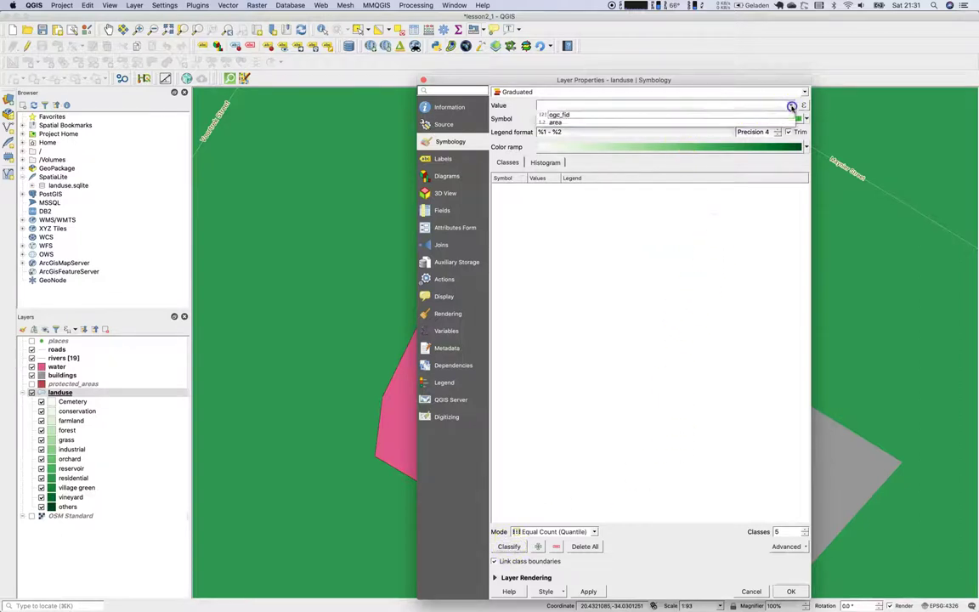
pyautogui.click(748, 124)
pyautogui.click(509, 546)
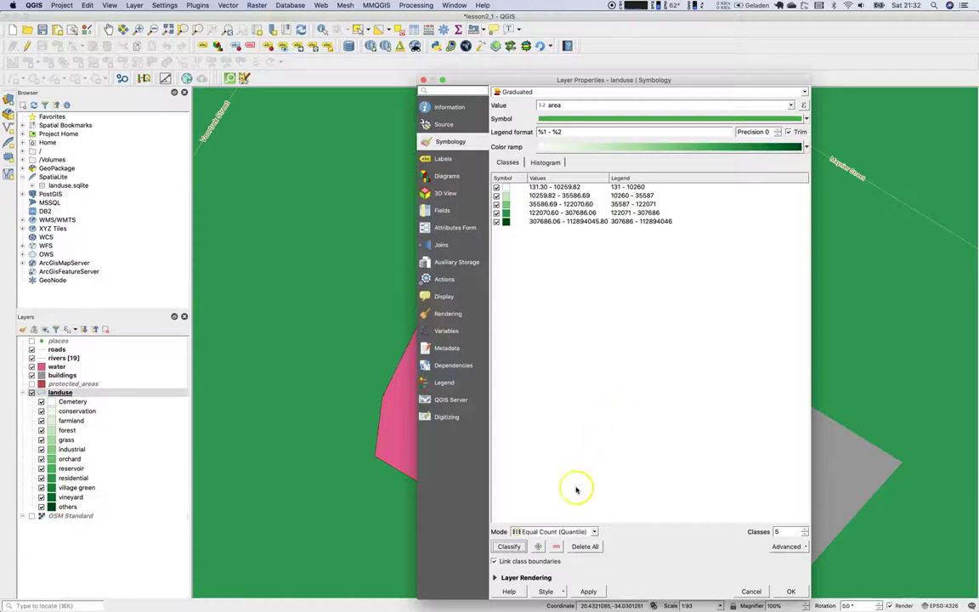
# Step: Change the classification mode to Pretty Breaks and reclassify the area values
pyautogui.click(580, 532)
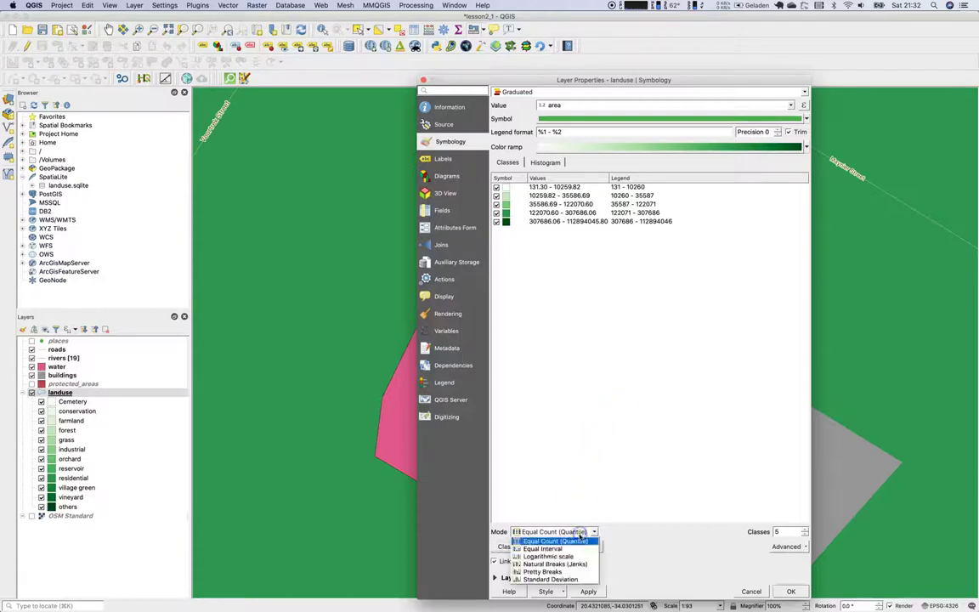
pyautogui.click(576, 573)
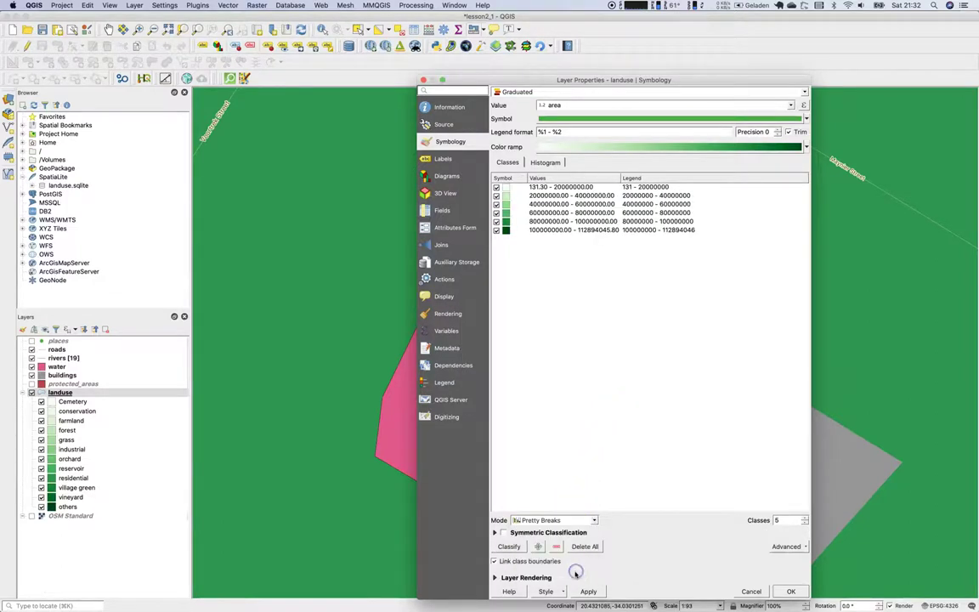
pyautogui.click(504, 533)
pyautogui.click(510, 548)
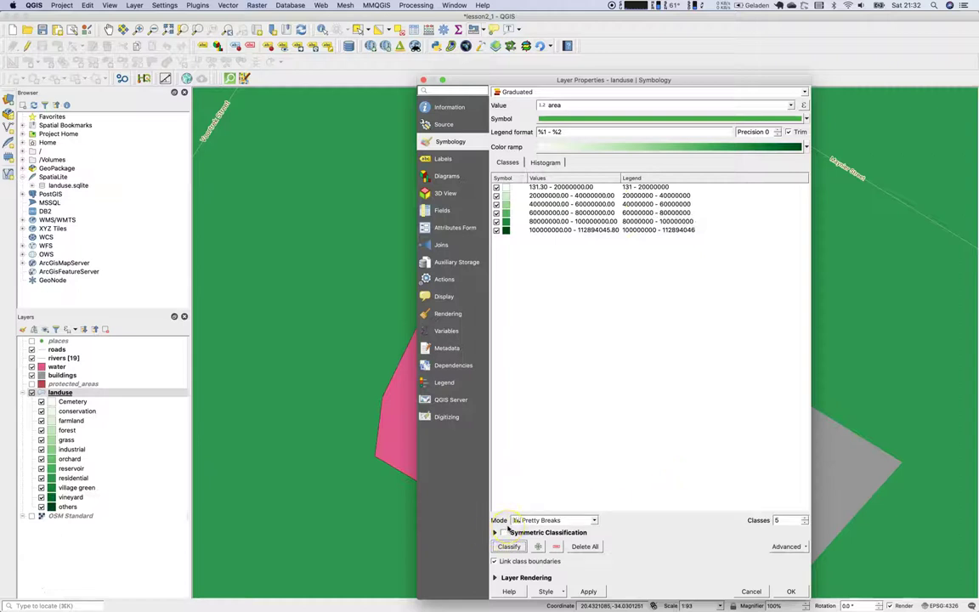
# Step: Load the area values into the histogram, check it with the mean and standard deviation options, and return to the class list
pyautogui.click(551, 162)
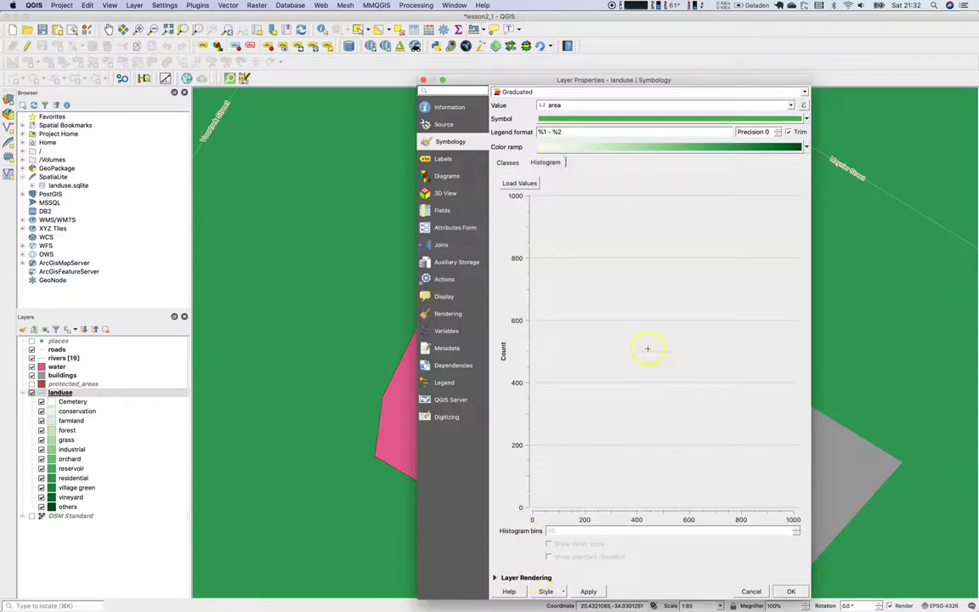
pyautogui.click(527, 182)
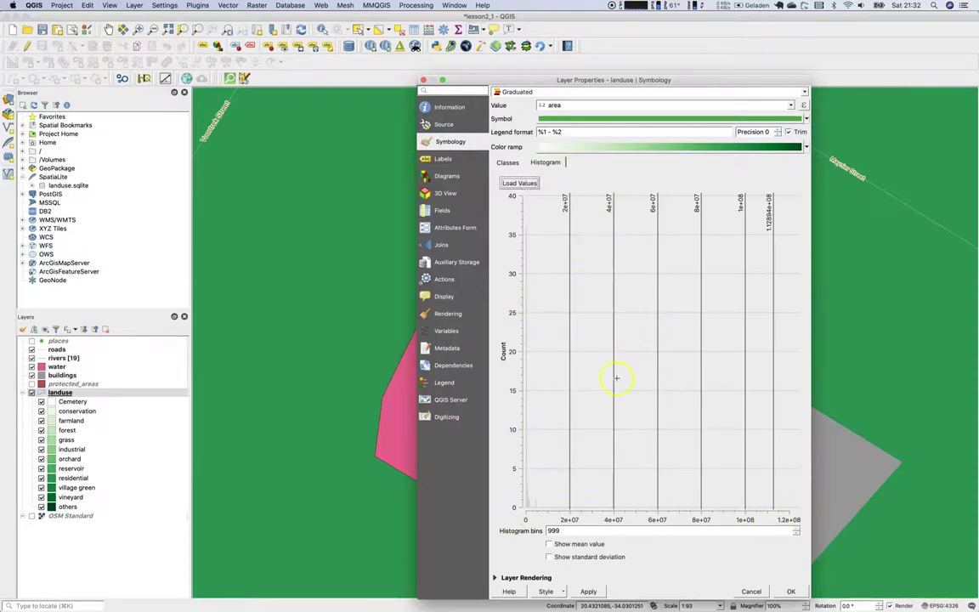
pyautogui.click(563, 545)
pyautogui.click(563, 549)
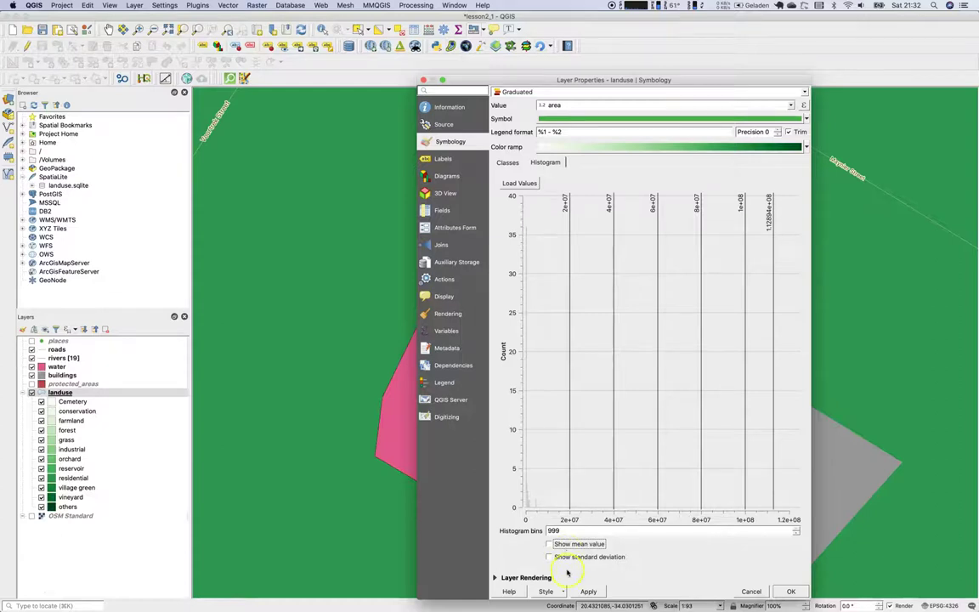
pyautogui.click(569, 558)
pyautogui.click(575, 557)
pyautogui.click(582, 545)
pyautogui.click(585, 546)
pyautogui.click(508, 164)
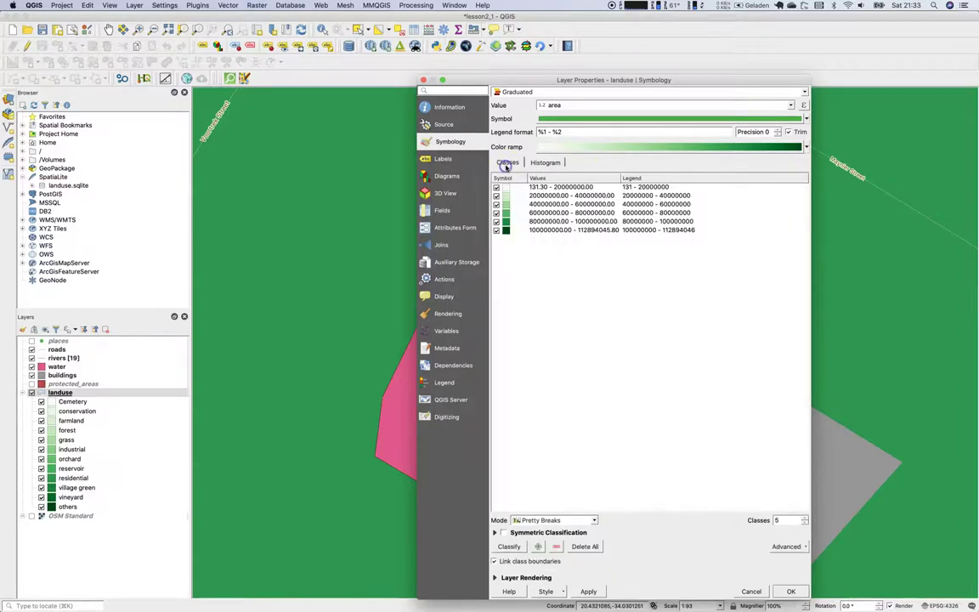
# Step: Classify the area values by Equal Interval and set the number of classes to 7
pyautogui.click(552, 520)
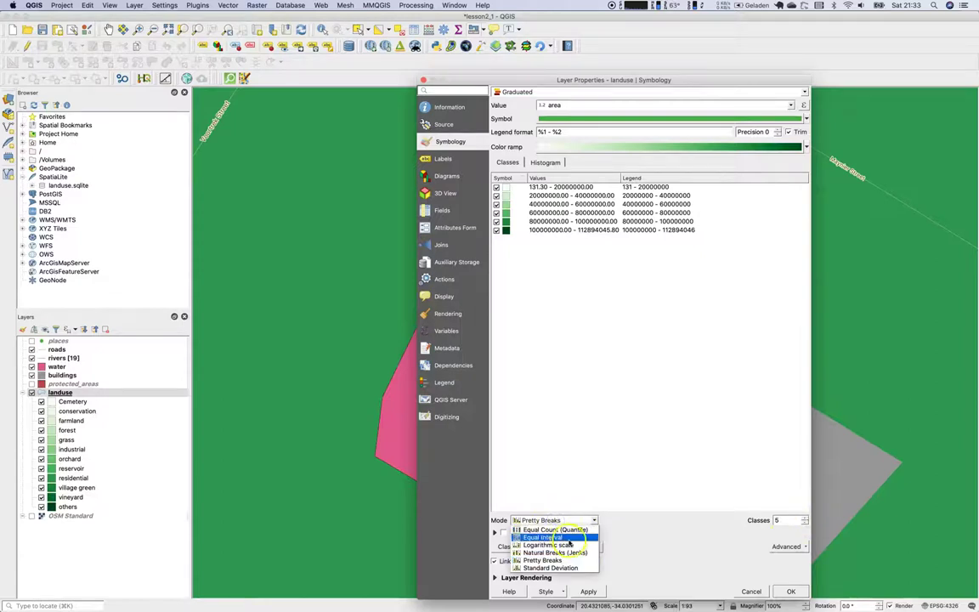
pyautogui.click(568, 539)
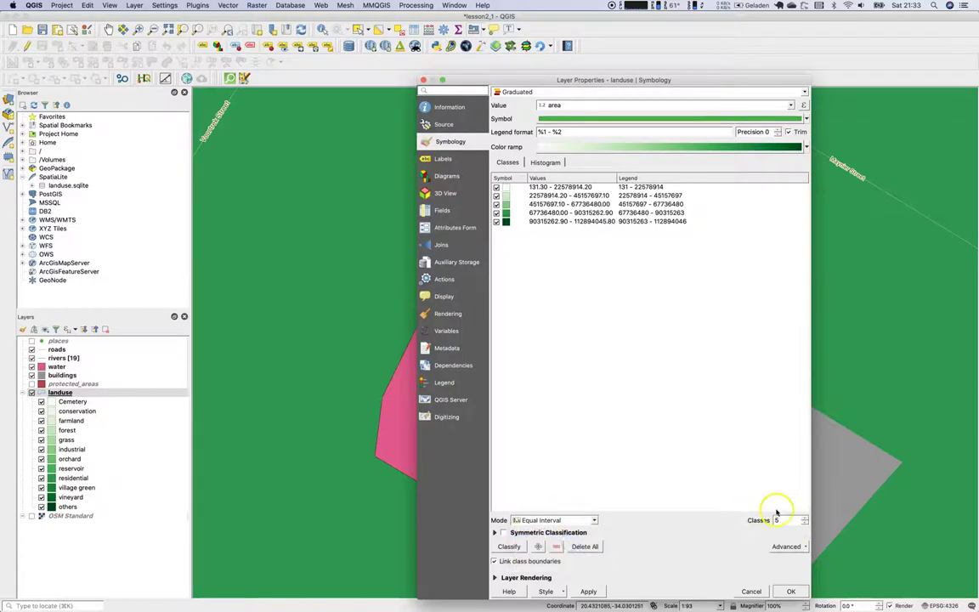
pyautogui.click(805, 518)
pyautogui.click(805, 517)
pyautogui.click(805, 518)
pyautogui.click(806, 517)
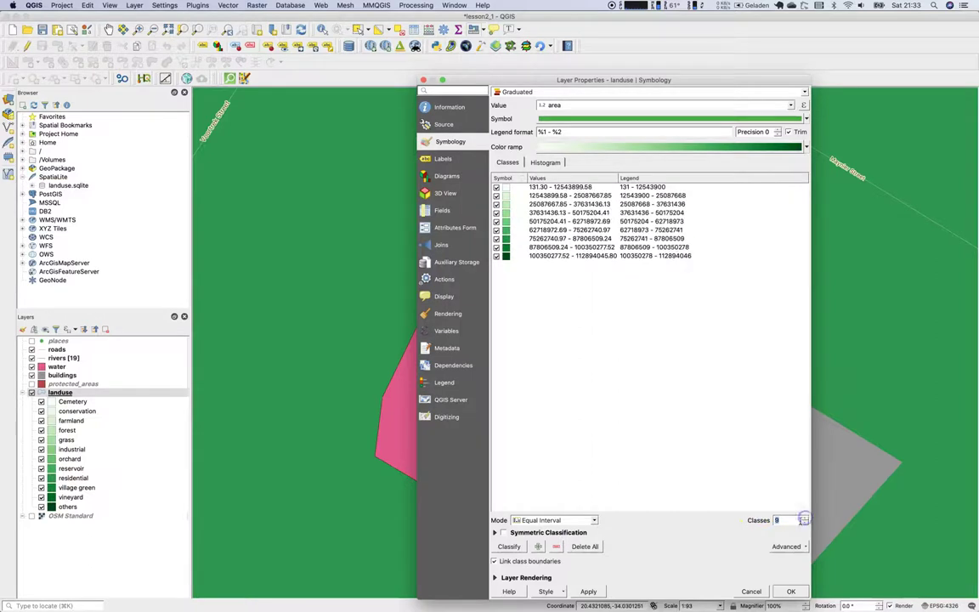
pyautogui.click(805, 524)
pyautogui.click(805, 524)
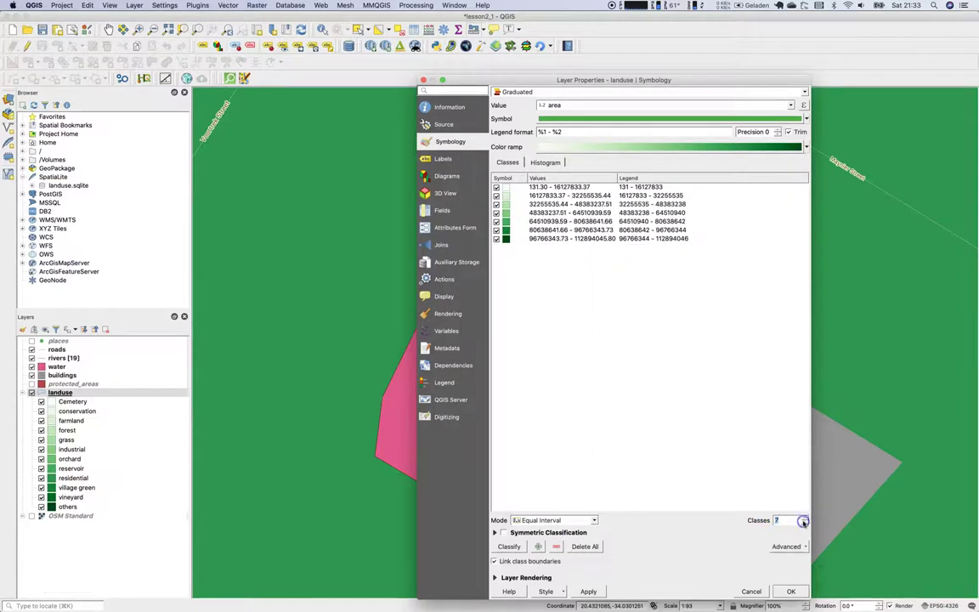
# Step: Set the classification mode back to Pretty Breaks, apply the graduated style and close the layer properties
pyautogui.click(553, 520)
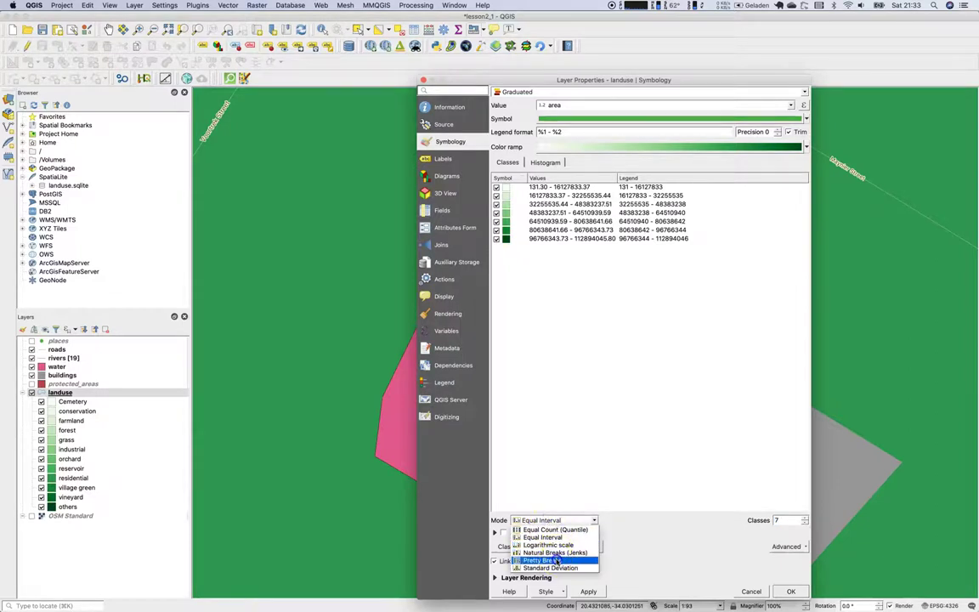
pyautogui.click(553, 561)
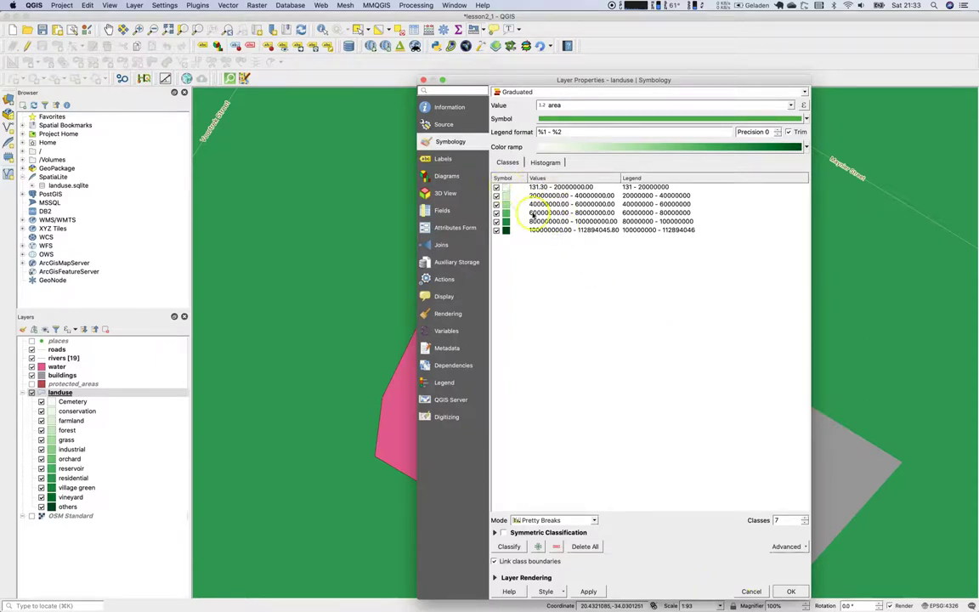
pyautogui.click(596, 591)
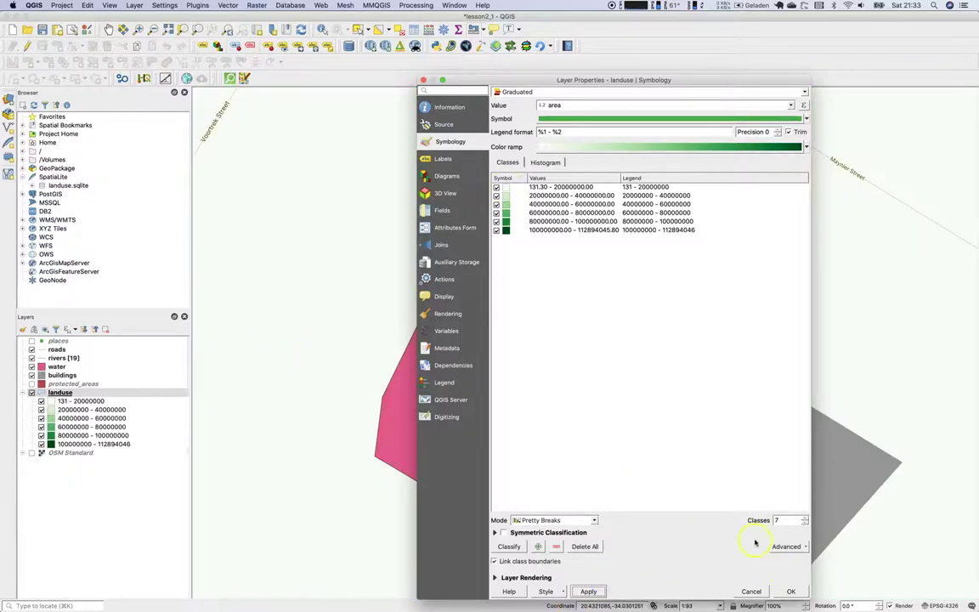
pyautogui.click(790, 592)
# Step: Hide the water layer on the map
pyautogui.scroll(-10, 448, 426)
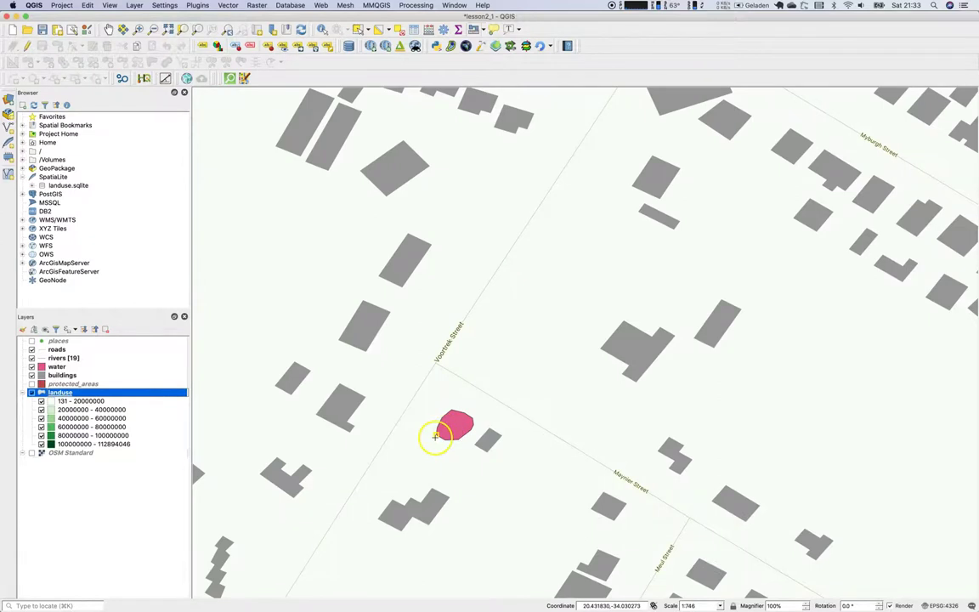
pyautogui.scroll(-5, 434, 446)
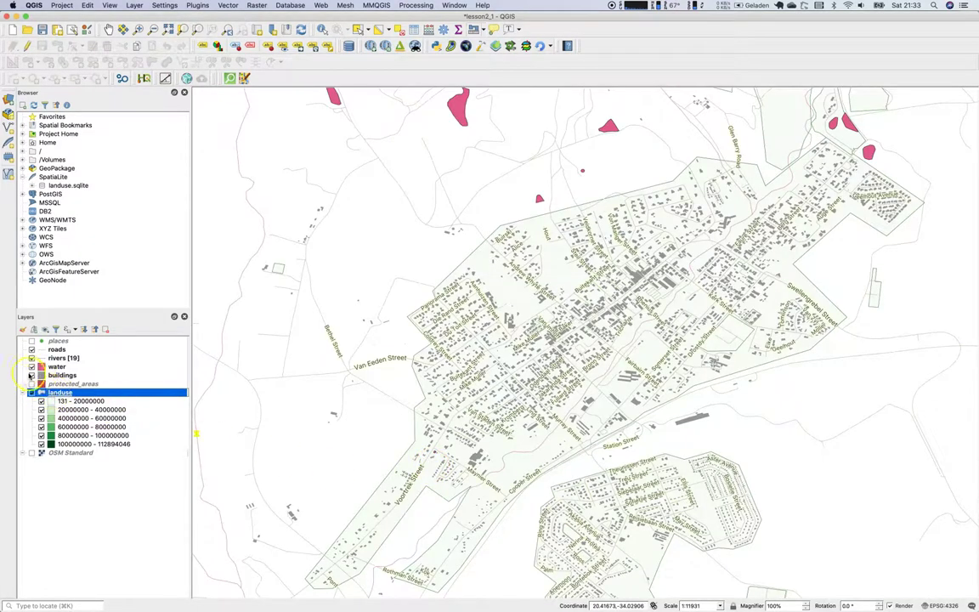
pyautogui.click(31, 366)
pyautogui.scroll(1, 384, 466)
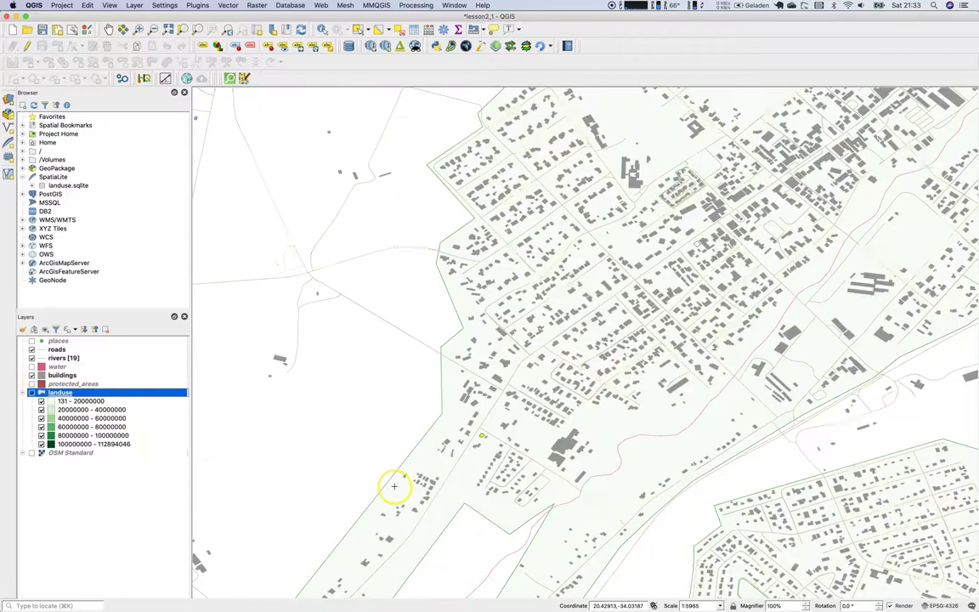
# Step: Examine how the graduated area classes shade the landuse polygons across the map, from the largest polygon to the small ones
pyautogui.scroll(-4, 394, 486)
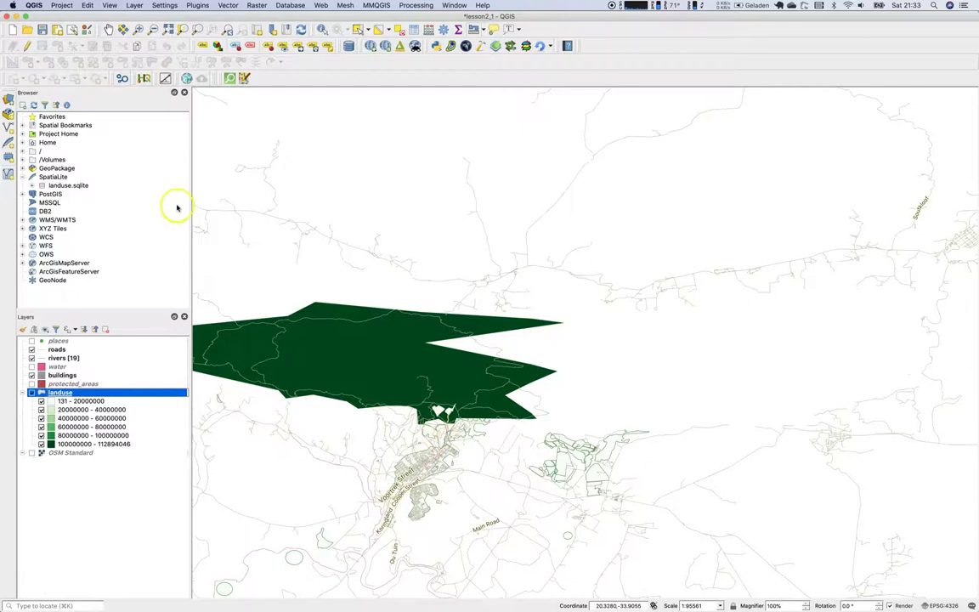
pyautogui.click(109, 29)
pyautogui.moveTo(339, 291); pyautogui.dragTo(476, 357)
pyautogui.moveTo(527, 444); pyautogui.dragTo(409, 330)
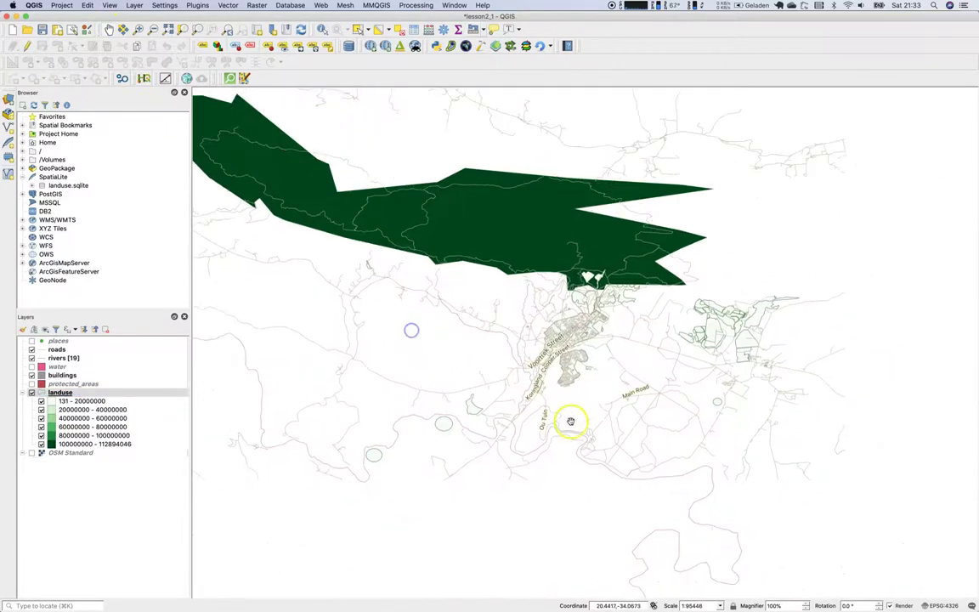
pyautogui.moveTo(570, 422); pyautogui.dragTo(568, 393)
pyautogui.scroll(1, 684, 324)
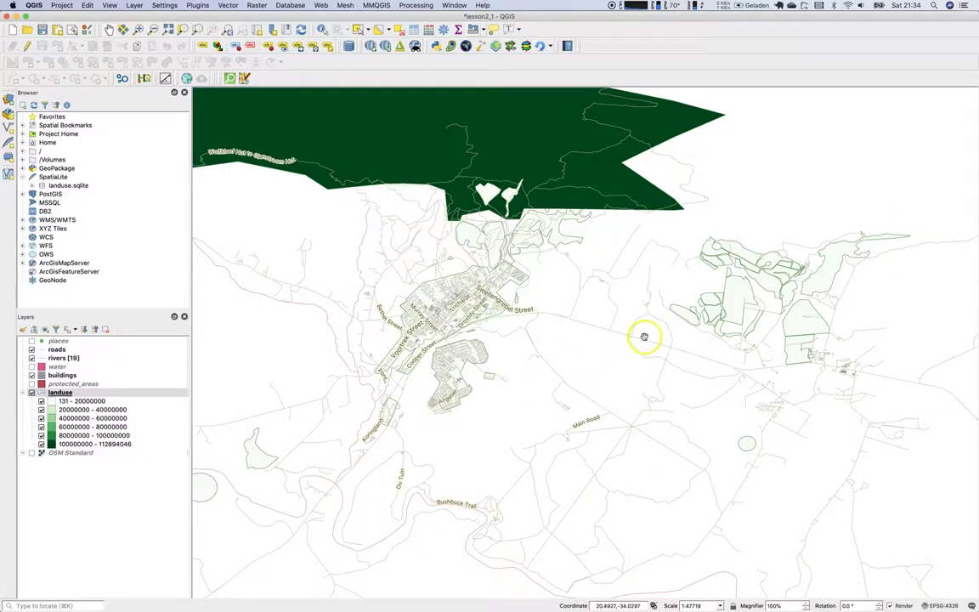
pyautogui.scroll(1, 643, 338)
pyautogui.moveTo(753, 321); pyautogui.dragTo(528, 368)
# Step: Give the 40000000 - 60000000 landuse class the gradient blue fill symbol
pyautogui.doubleClick(53, 401)
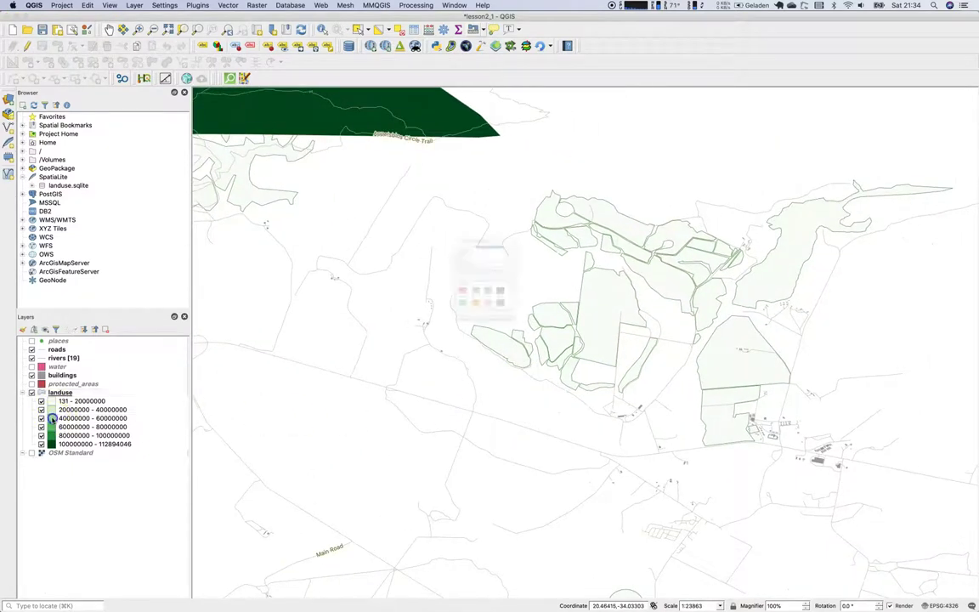
pyautogui.click(497, 323)
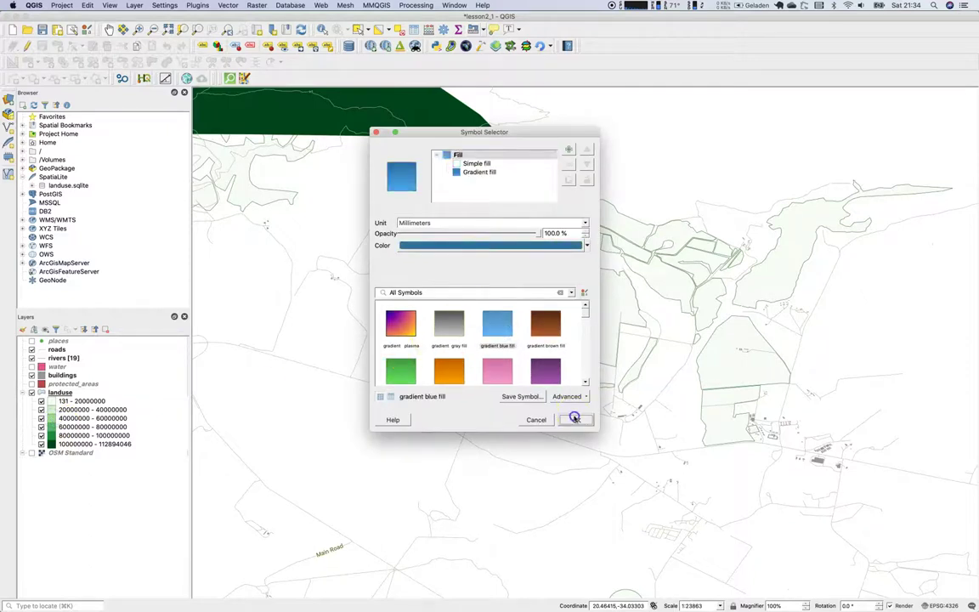
pyautogui.click(576, 419)
pyautogui.moveTo(317, 398); pyautogui.dragTo(688, 391)
pyautogui.scroll(-5, 502, 367)
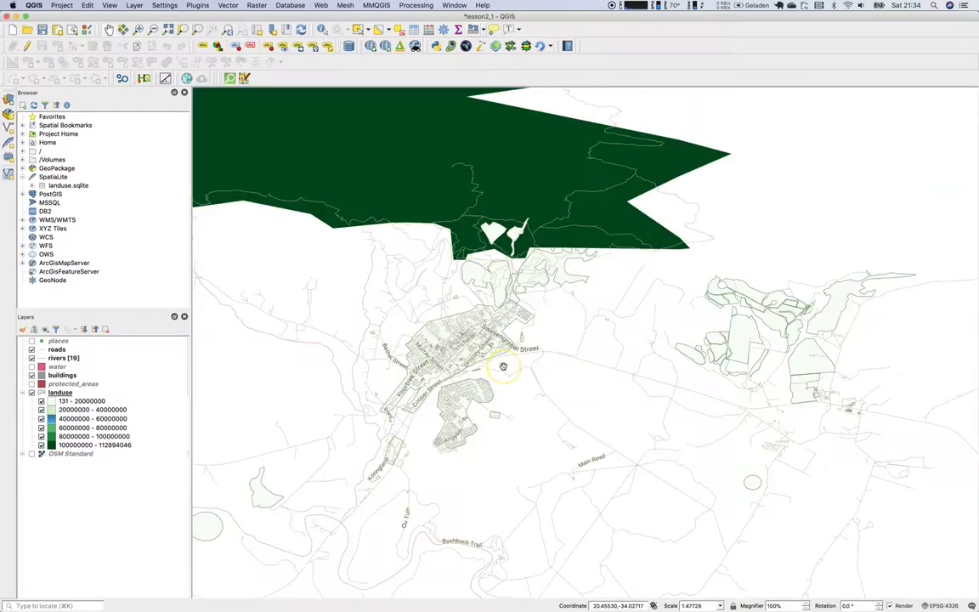
pyautogui.scroll(-3, 495, 406)
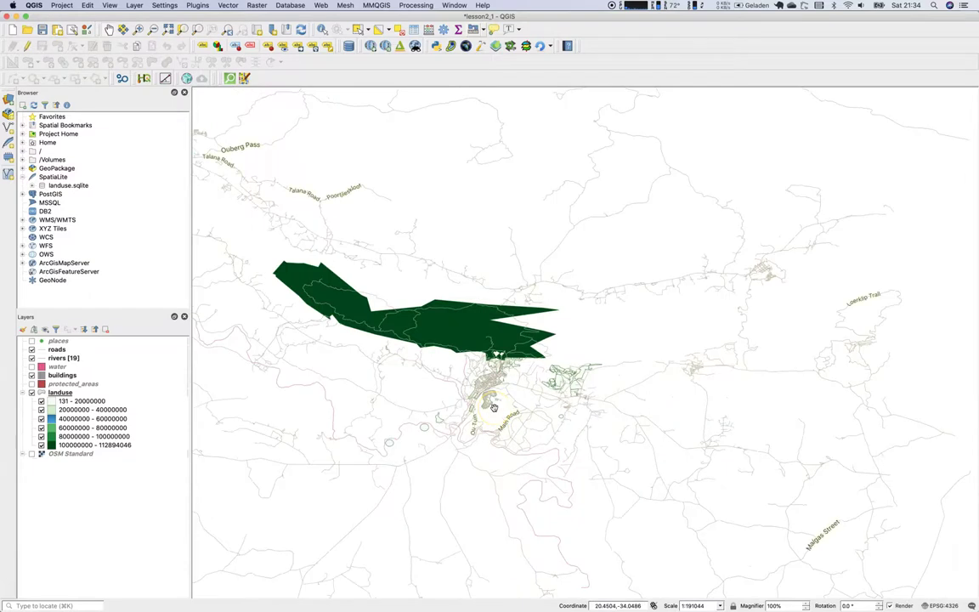
pyautogui.scroll(5, 494, 406)
pyautogui.doubleClick(54, 429)
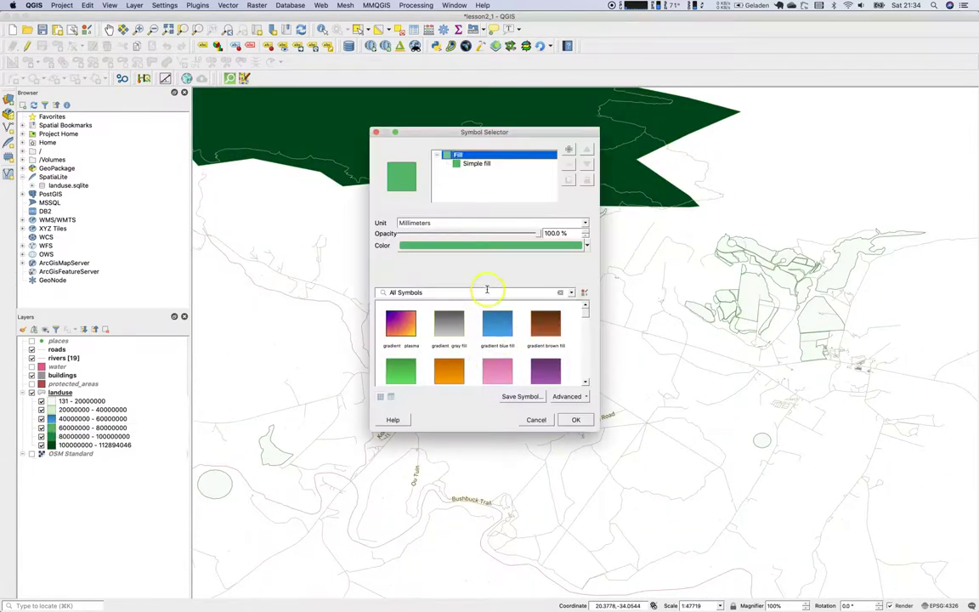
pyautogui.click(535, 420)
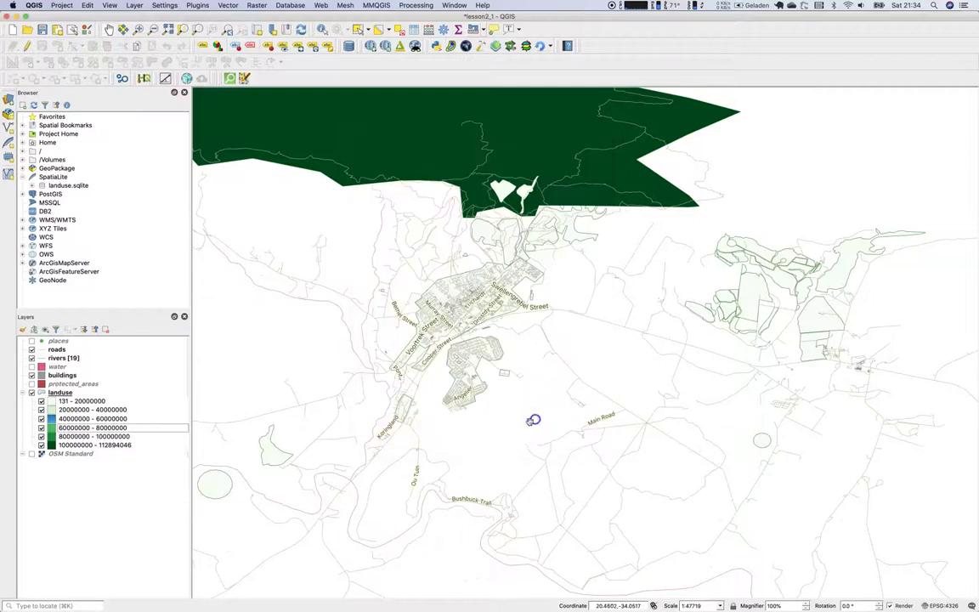
# Step: Change the fill color of the 20000000 - 40000000 landuse class to orange (#ef5812)
pyautogui.doubleClick(52, 410)
pyautogui.click(468, 250)
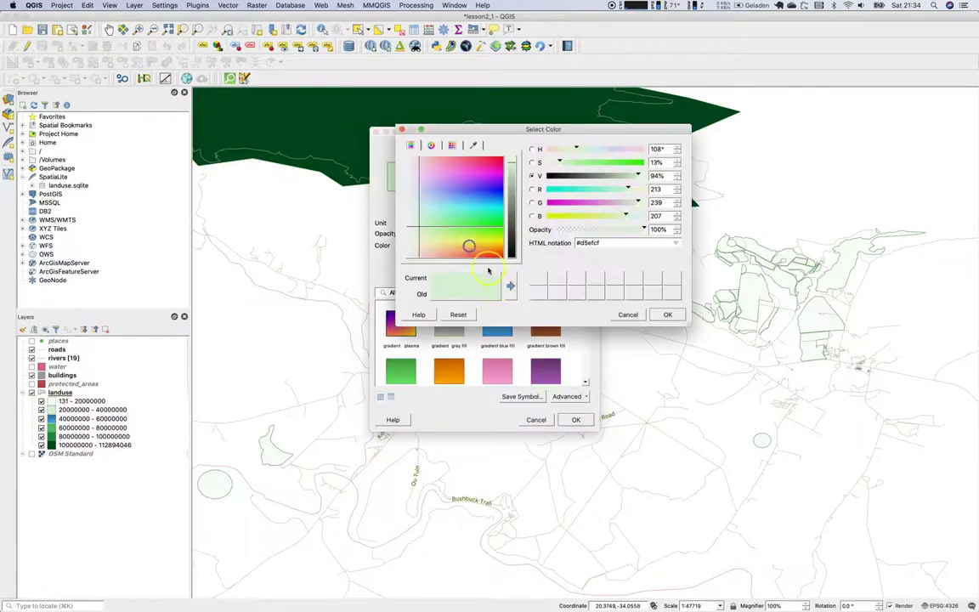
pyautogui.moveTo(486, 241); pyautogui.dragTo(496, 253)
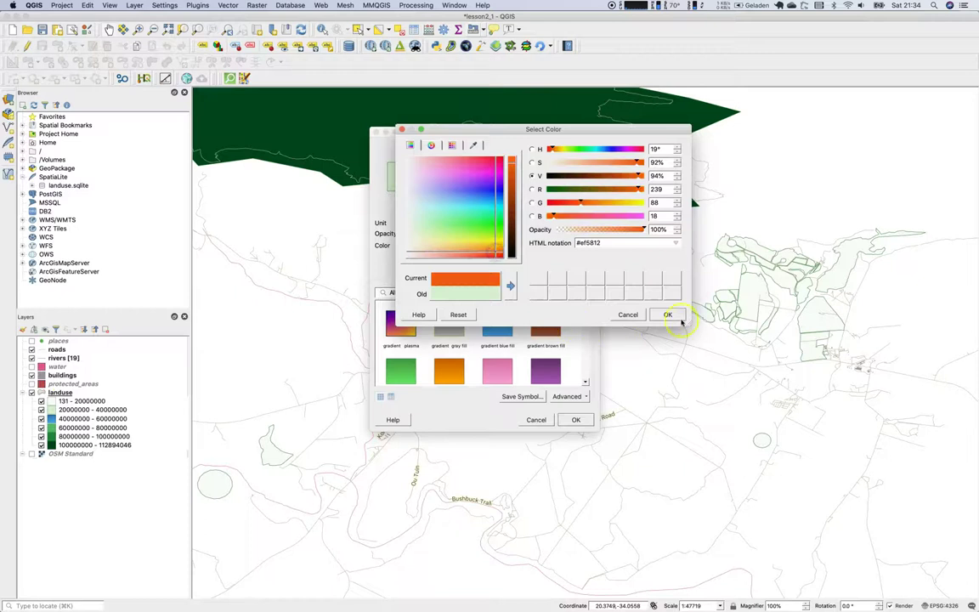
pyautogui.click(668, 314)
pyautogui.click(576, 420)
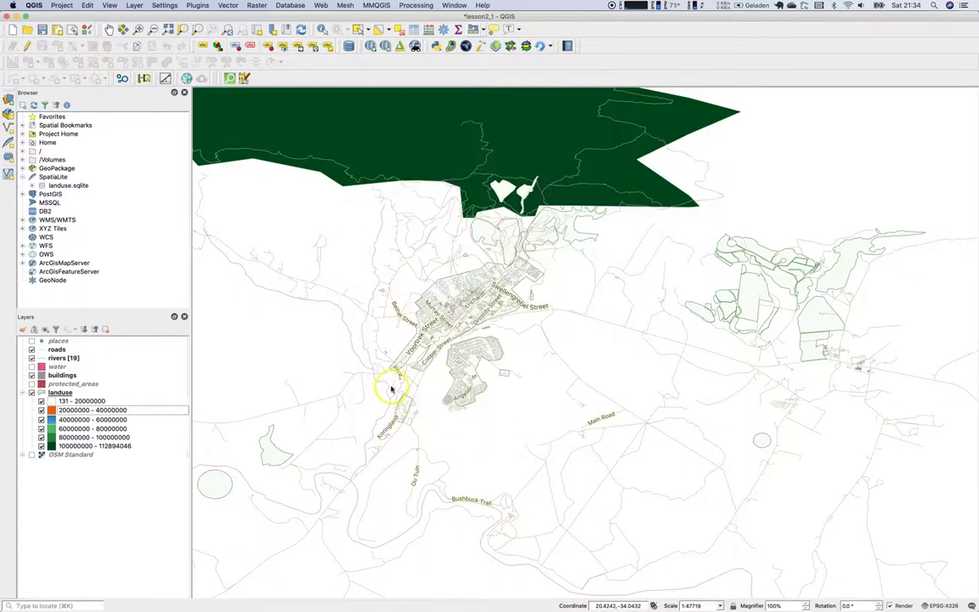
# Step: Open the landuse layer's symbology and reclassify the areas with the Natural Breaks (Jenks) mode
pyautogui.click(63, 402)
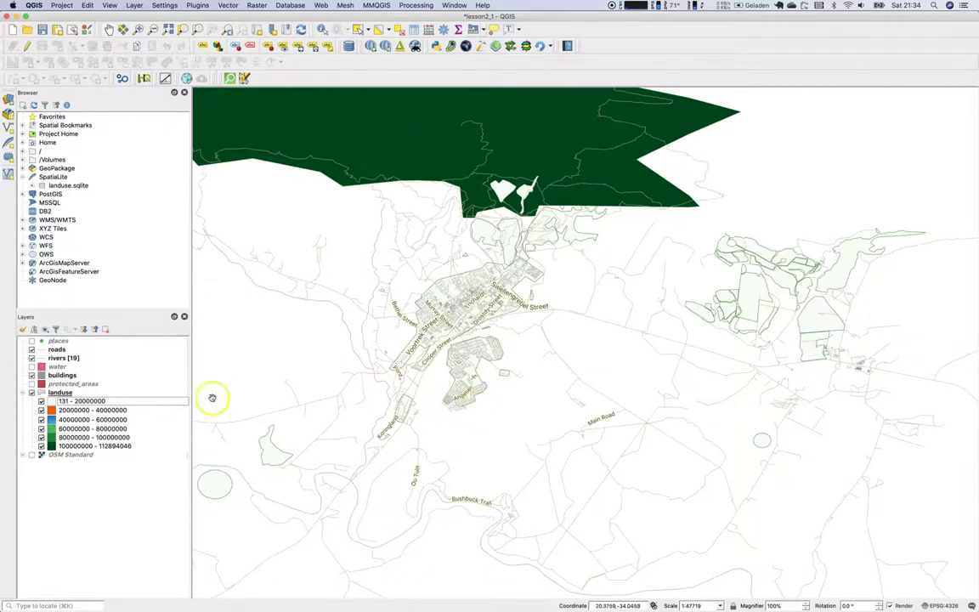
pyautogui.click(62, 393)
pyautogui.doubleClick(62, 393)
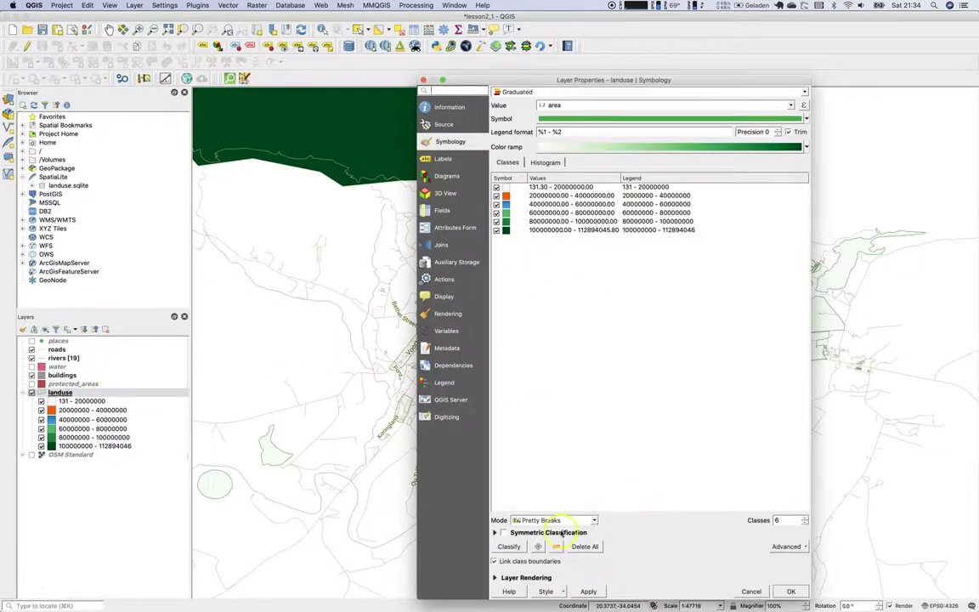
pyautogui.click(564, 521)
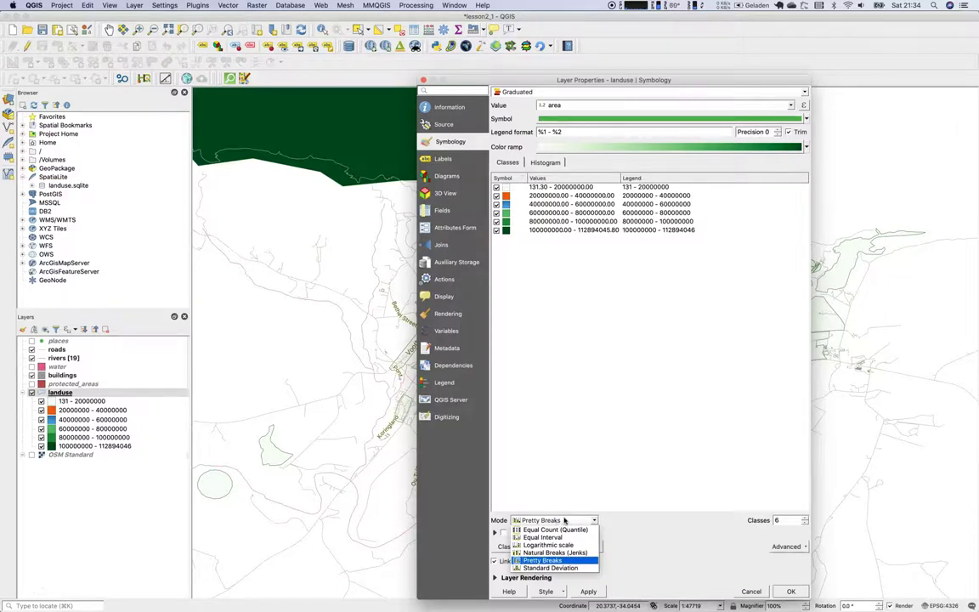
pyautogui.click(557, 552)
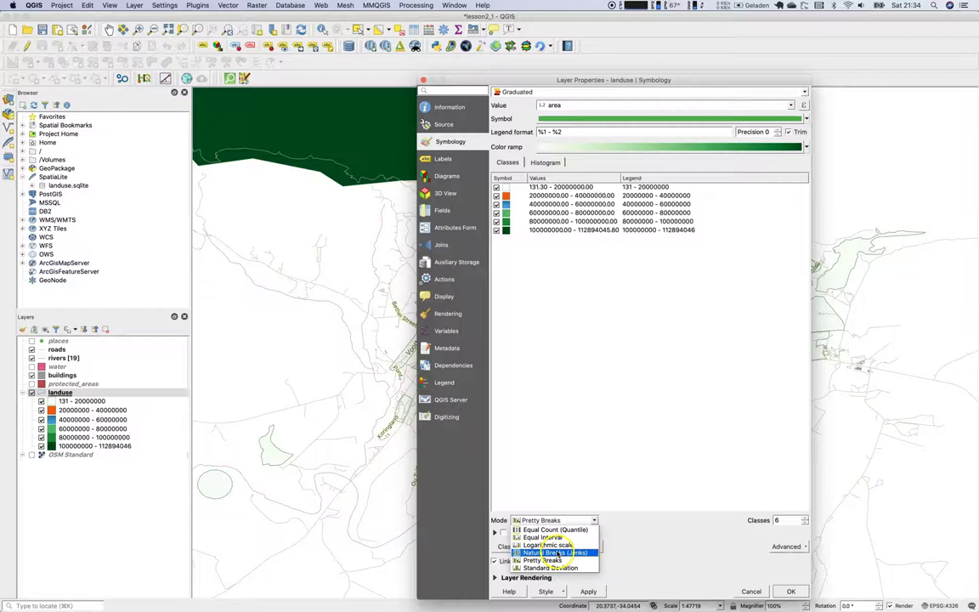
pyautogui.click(517, 551)
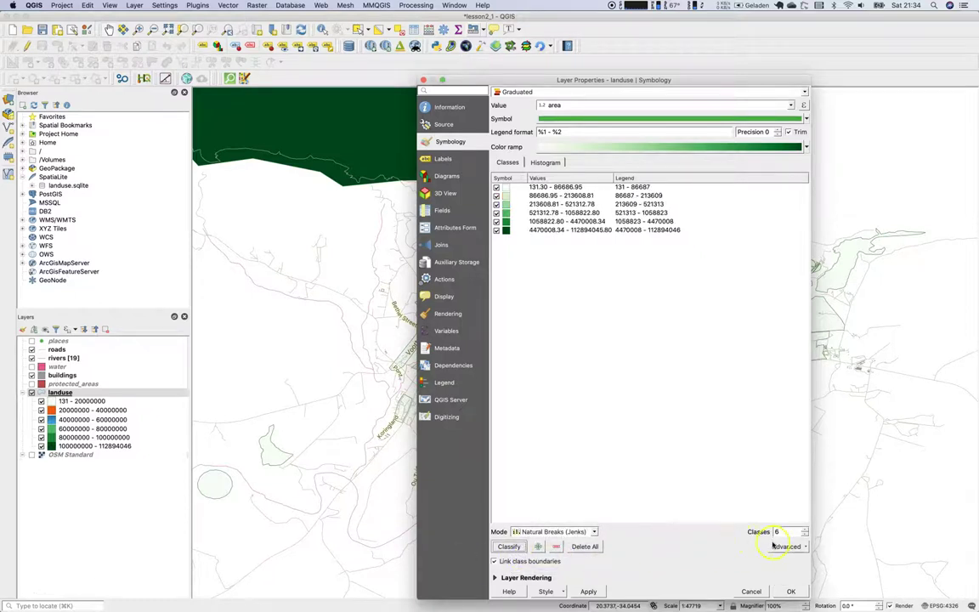
# Step: Load the area values into the histogram and examine how the class breaks are distributed
pyautogui.click(545, 162)
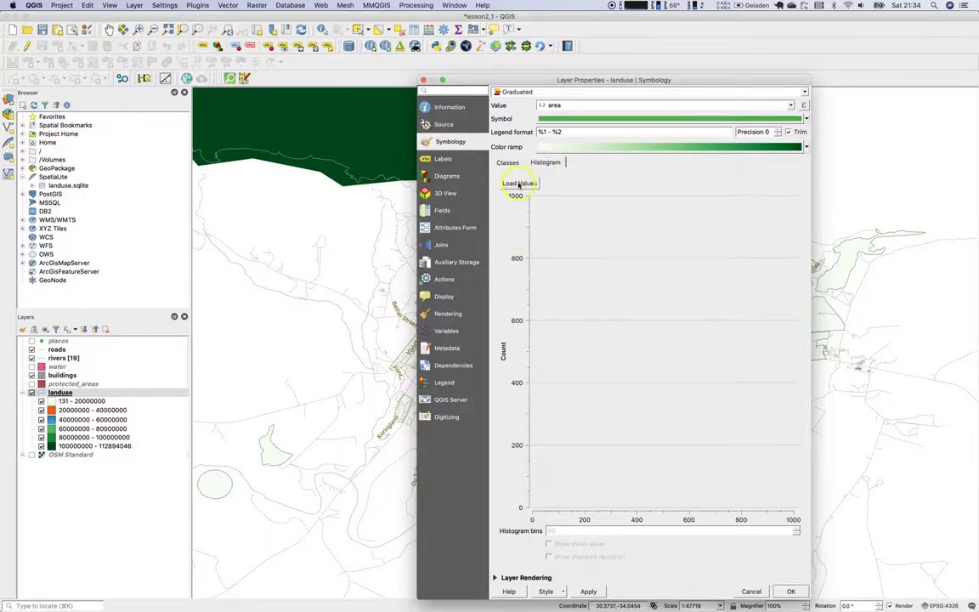
pyautogui.click(519, 184)
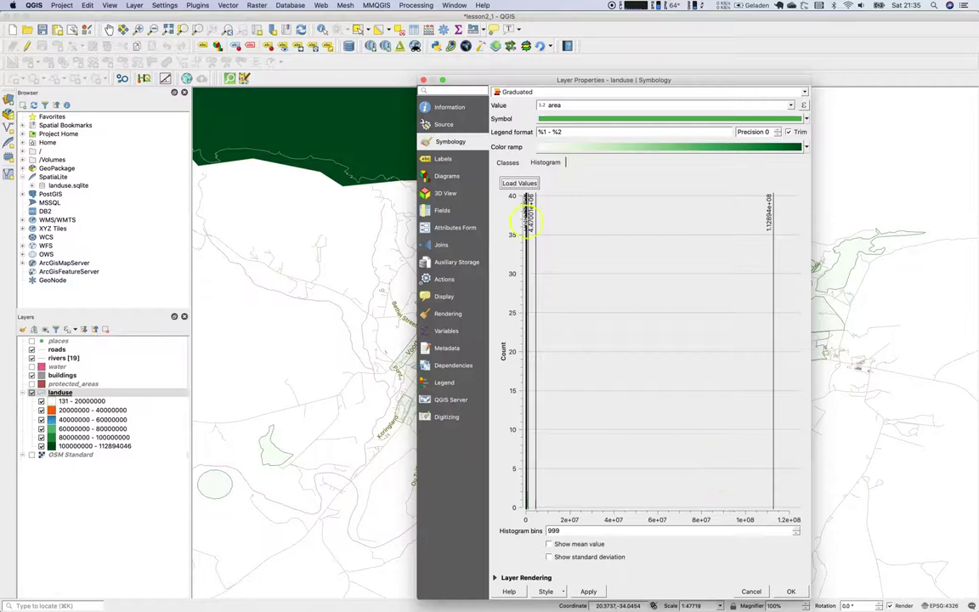
pyautogui.click(508, 164)
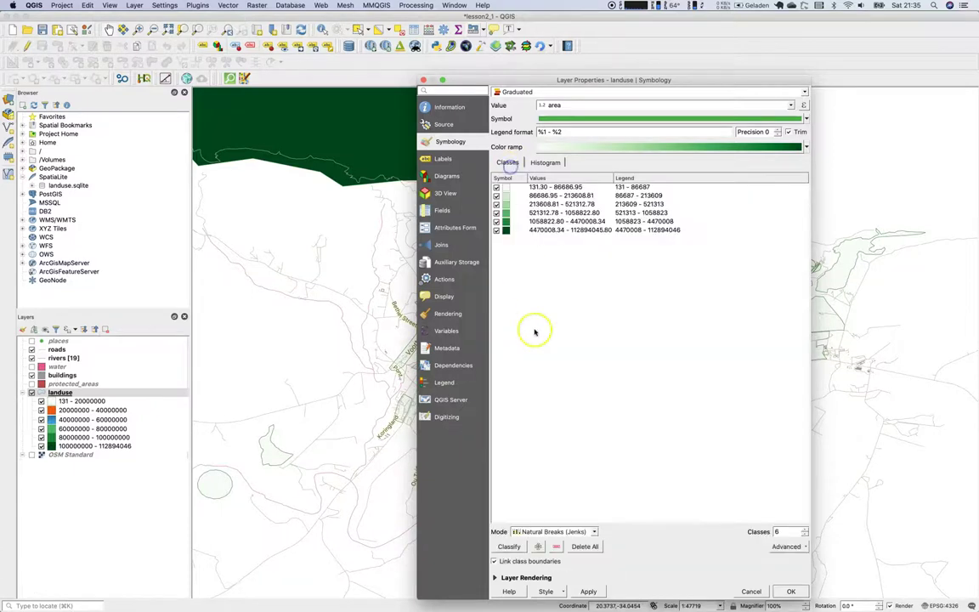
# Step: Reclassify the areas with the Equal Count (Quantile) mode and add a class break at about 1.57e+07 in the histogram
pyautogui.click(548, 531)
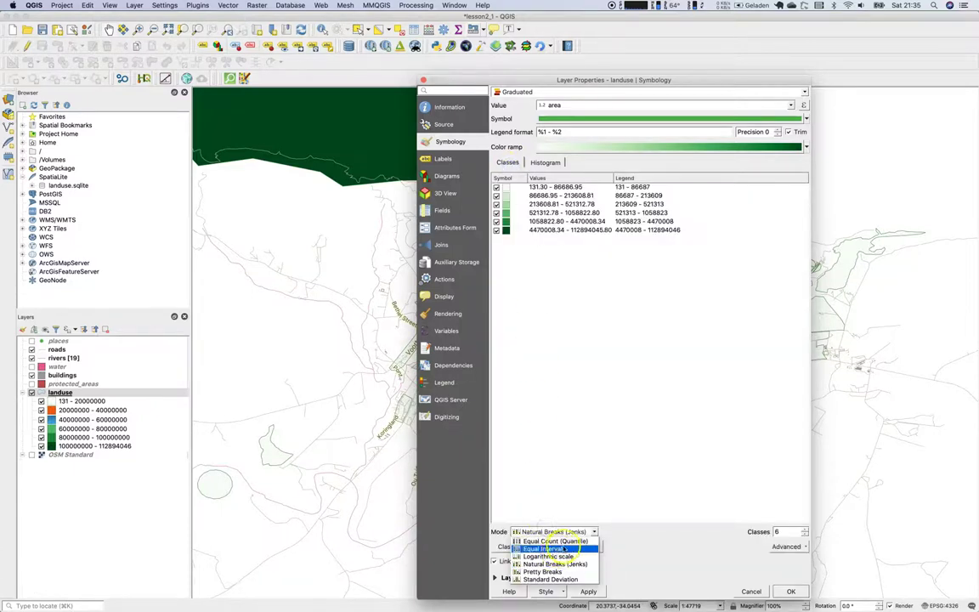
pyautogui.click(561, 542)
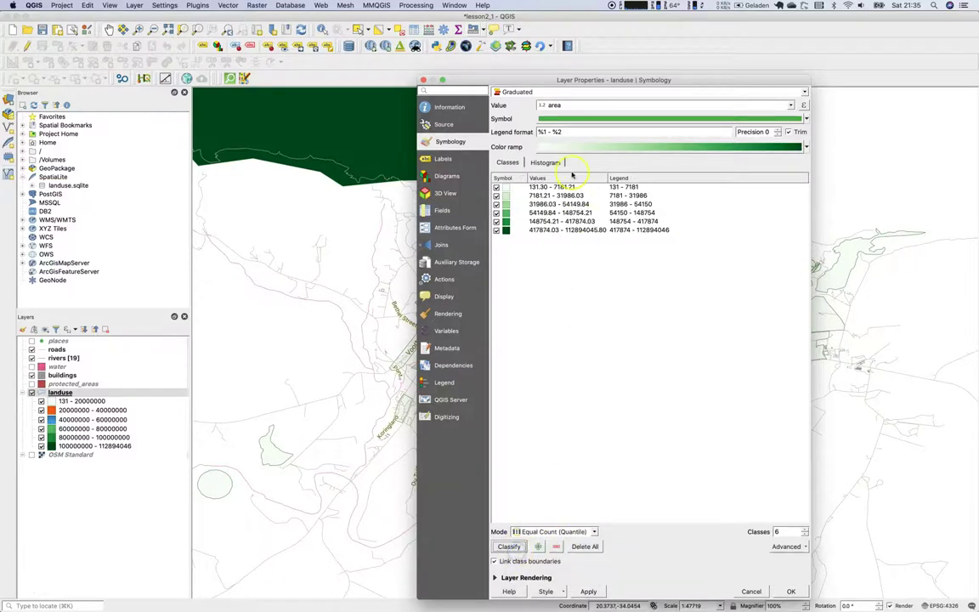
pyautogui.click(539, 162)
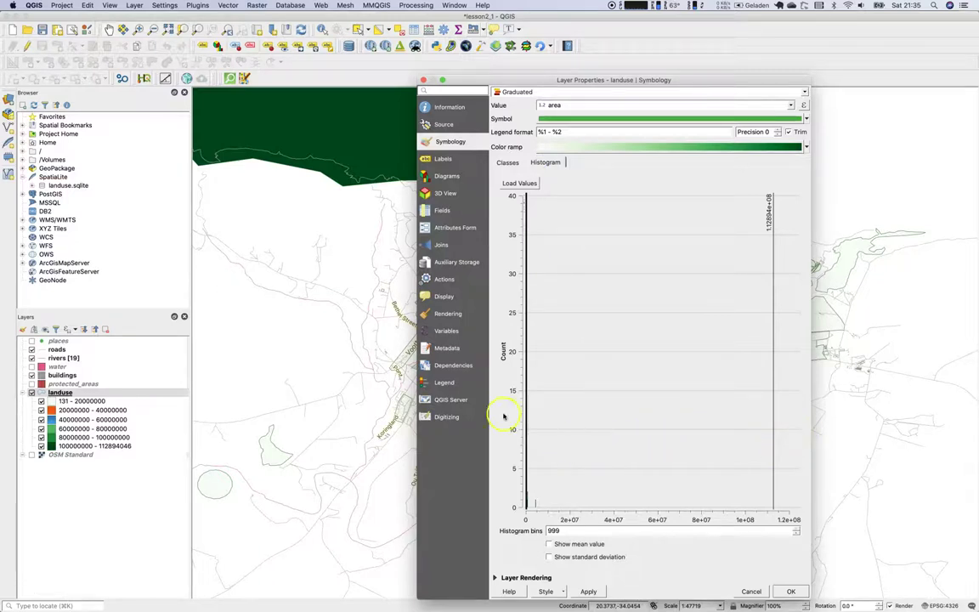
pyautogui.moveTo(505, 413); pyautogui.dragTo(560, 412)
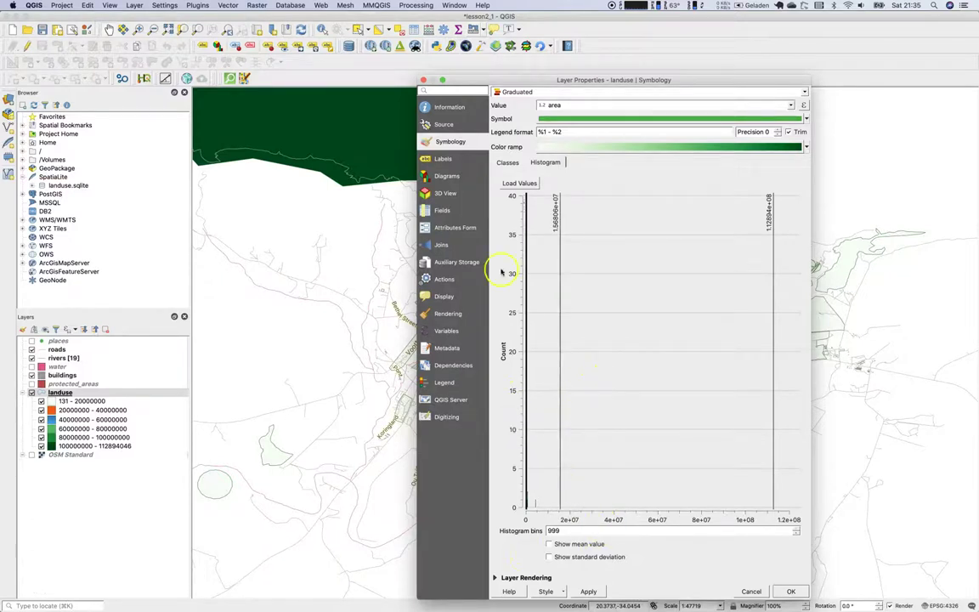
# Step: Recalculate the Equal Count (Quantile) classification with 7 classes
pyautogui.click(508, 163)
pyautogui.click(542, 161)
pyautogui.click(510, 163)
pyautogui.click(521, 547)
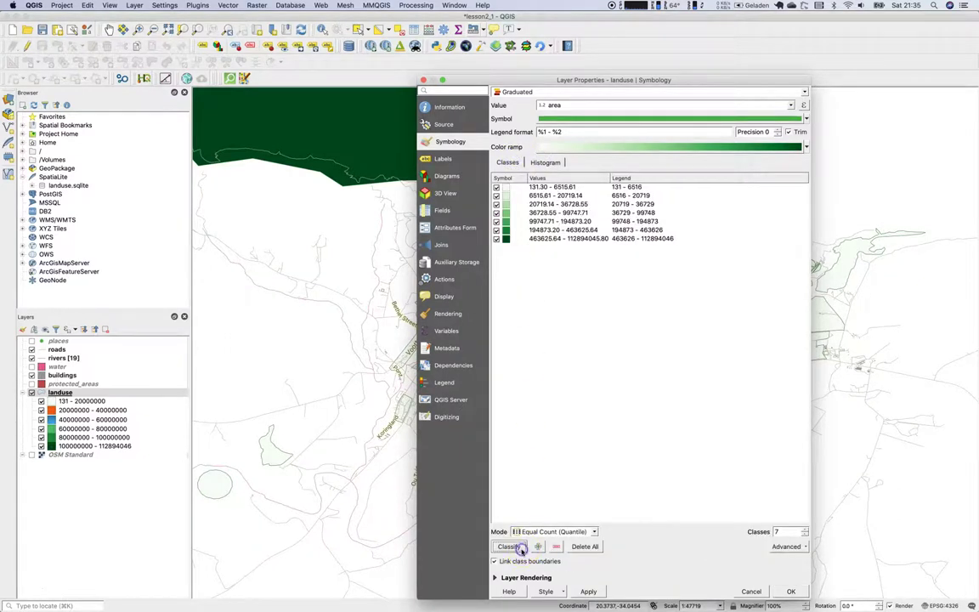
# Step: Check the class breaks in the histogram, then apply the style and inspect the shaded landuse polygons on the map
pyautogui.click(544, 161)
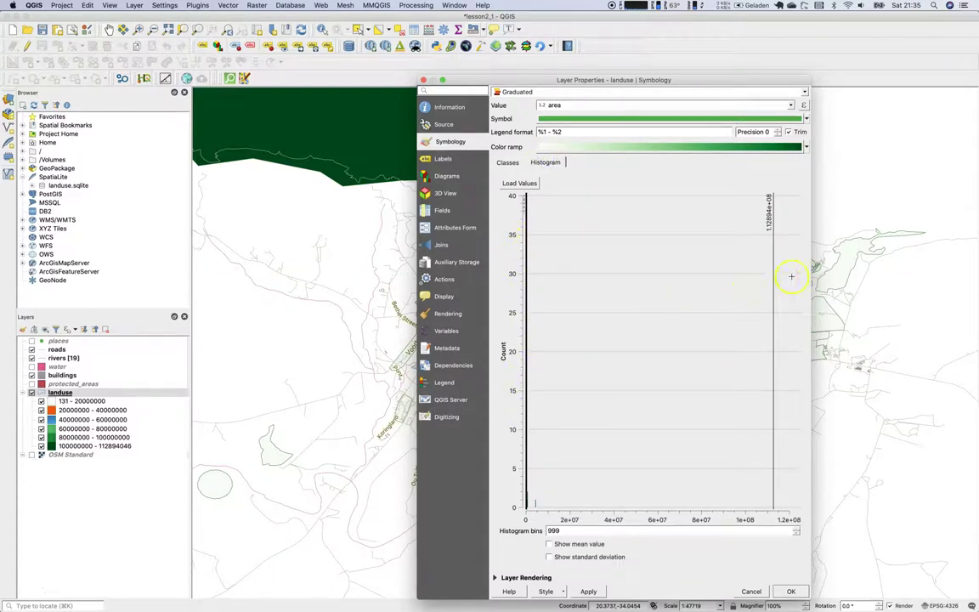
pyautogui.click(776, 591)
pyautogui.click(507, 162)
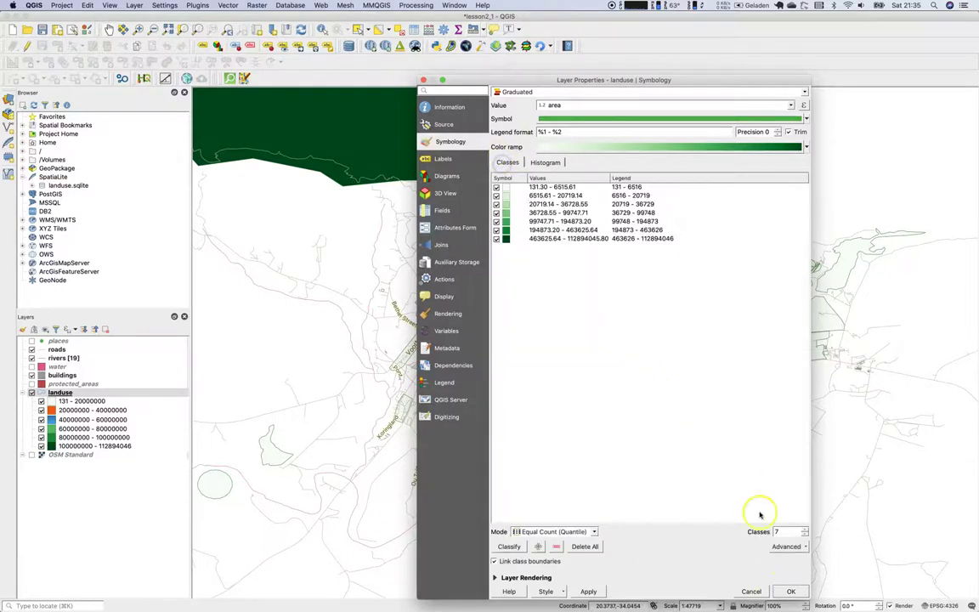
pyautogui.click(791, 591)
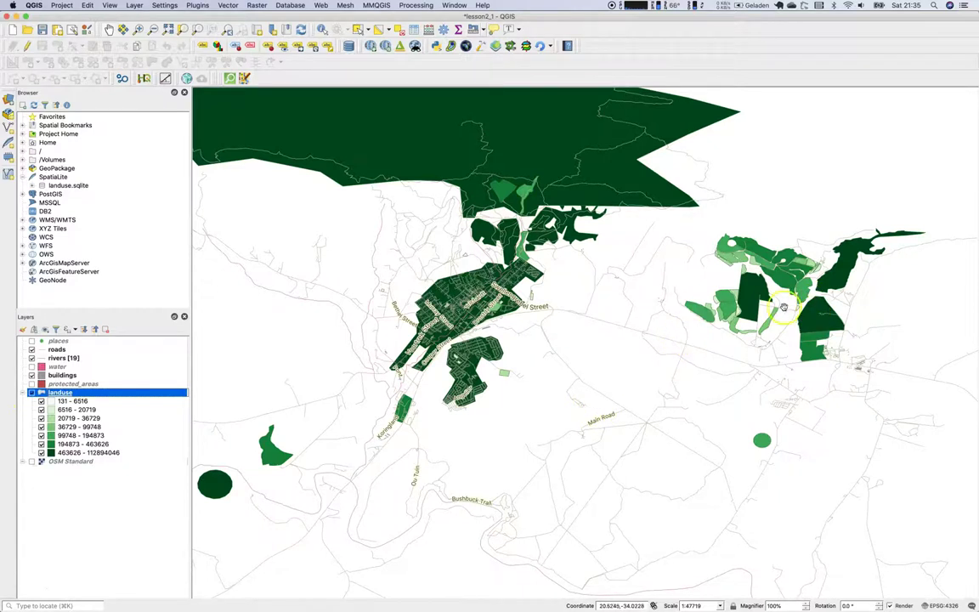
pyautogui.moveTo(776, 306); pyautogui.dragTo(743, 367)
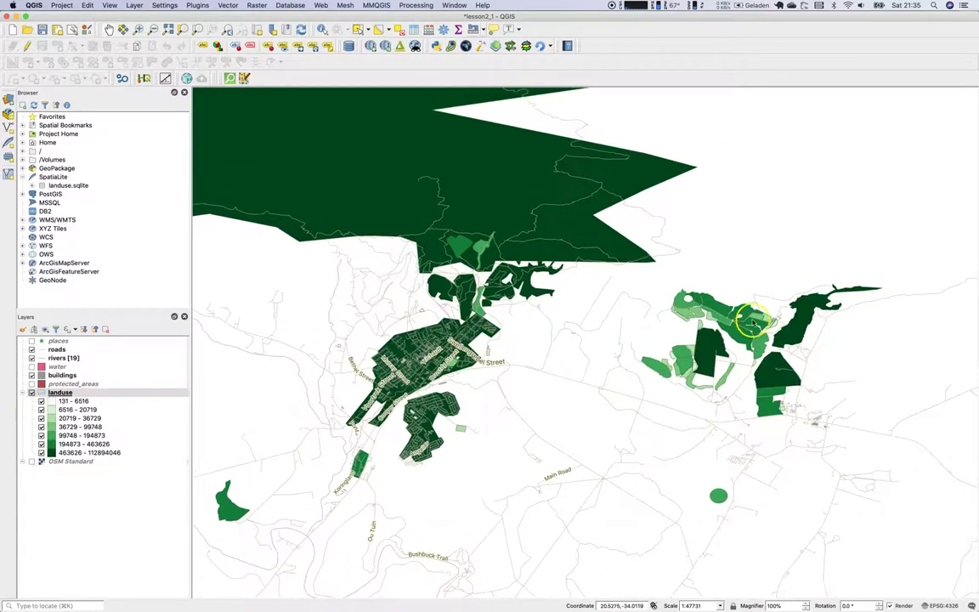
pyautogui.click(707, 328)
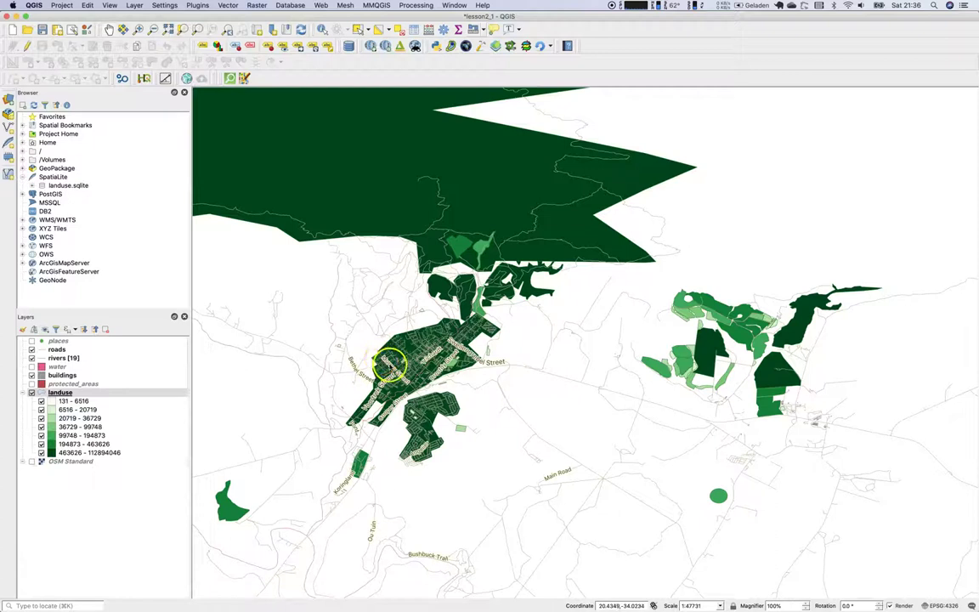
# Step: Change the landuse layer's symbology to Rule-based and widen the properties dialog and rule column to show the full expressions
pyautogui.doubleClick(60, 394)
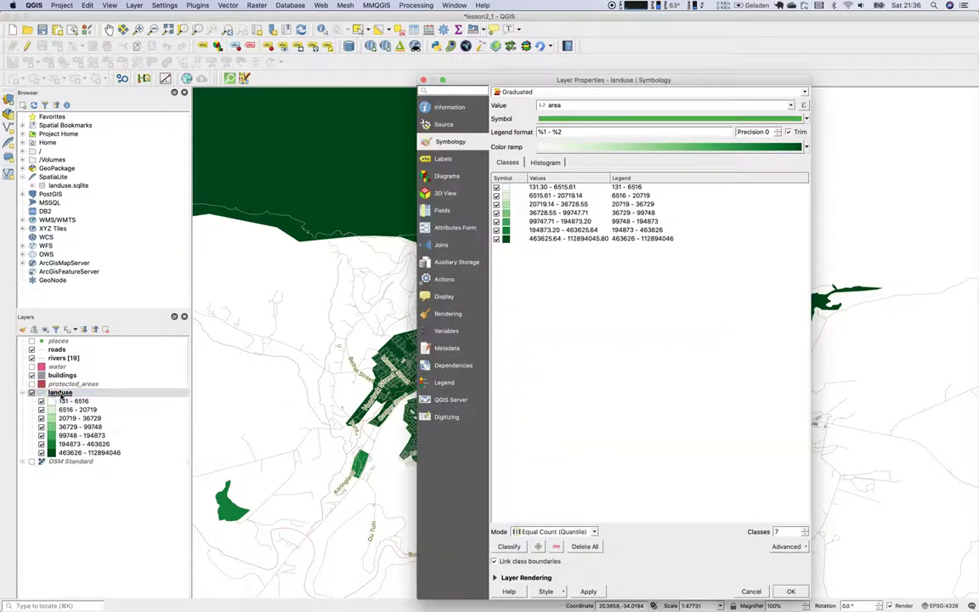
pyautogui.click(629, 92)
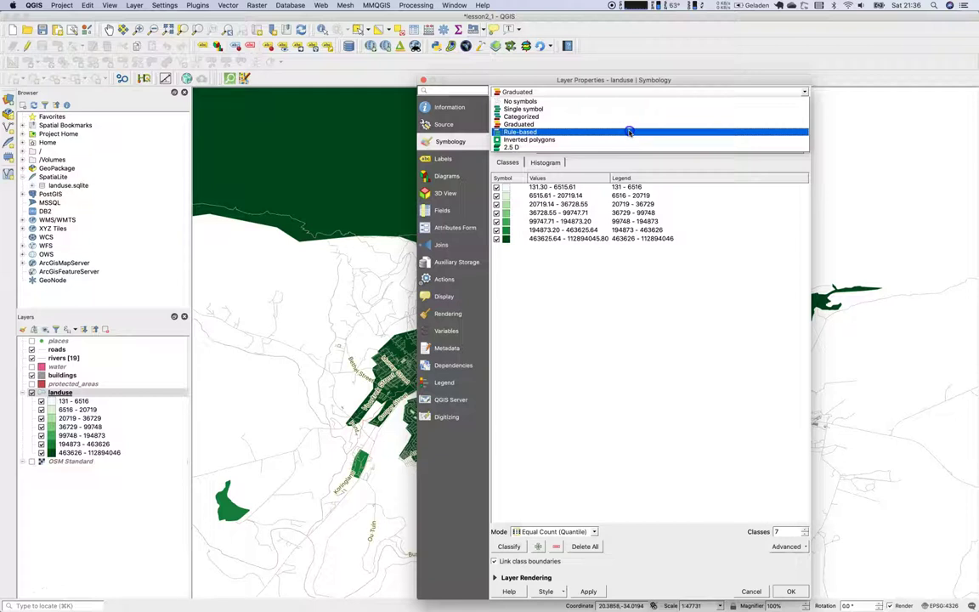
pyautogui.click(629, 133)
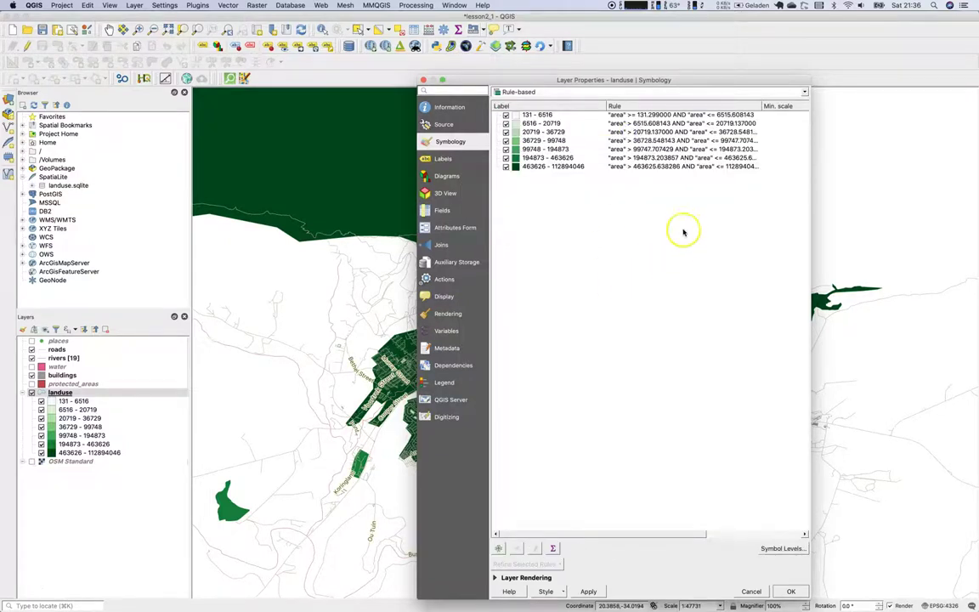
pyautogui.moveTo(809, 223); pyautogui.dragTo(911, 219)
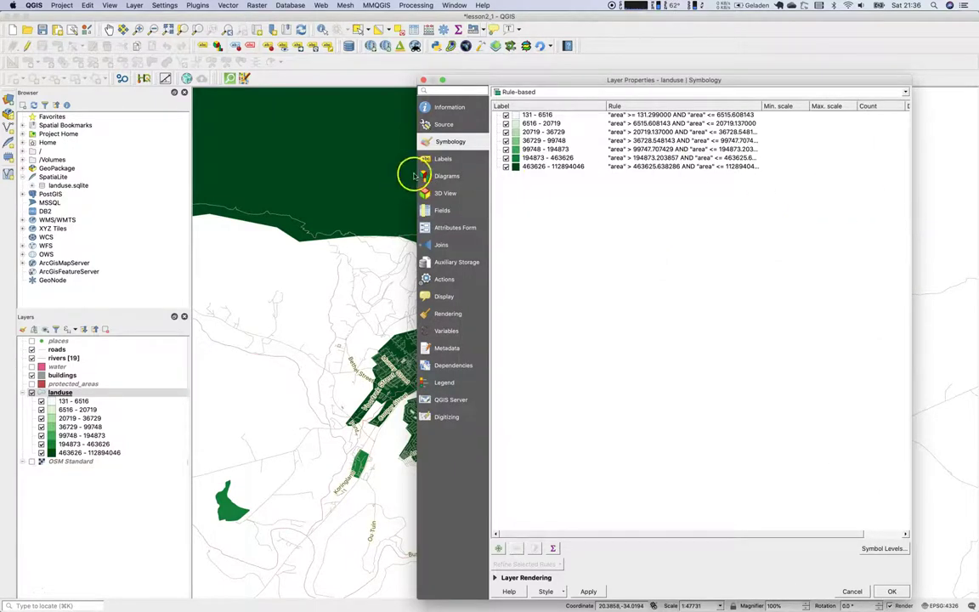
pyautogui.moveTo(415, 174); pyautogui.dragTo(202, 189)
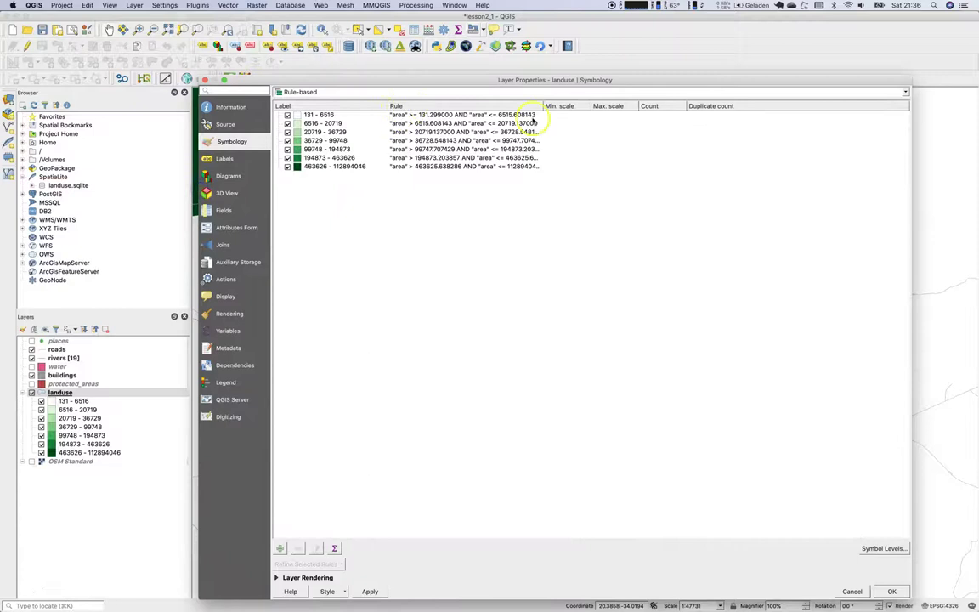
pyautogui.moveTo(545, 105); pyautogui.dragTo(626, 105)
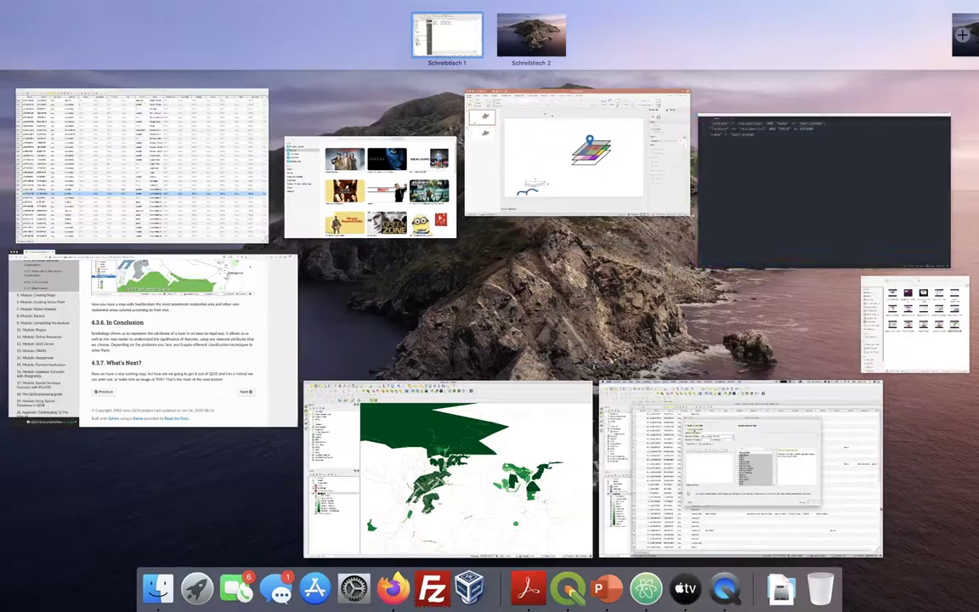
# Step: Switch to Atom, select the expression "landuse" = 'residential' AND "name" != 'Swellendam', and move its window clear of the rule list
pyautogui.moveTo(978, 0)
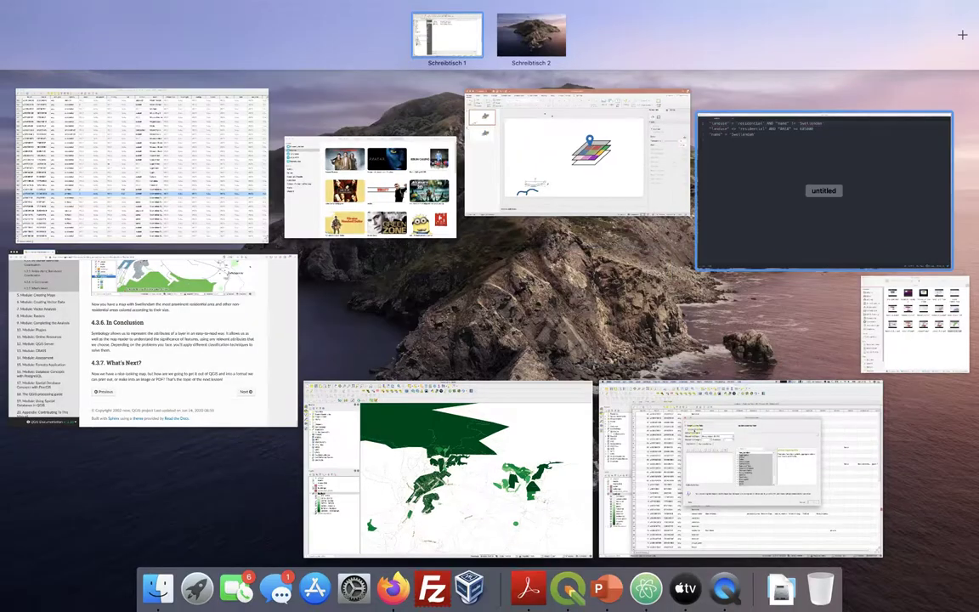
pyautogui.click(754, 221)
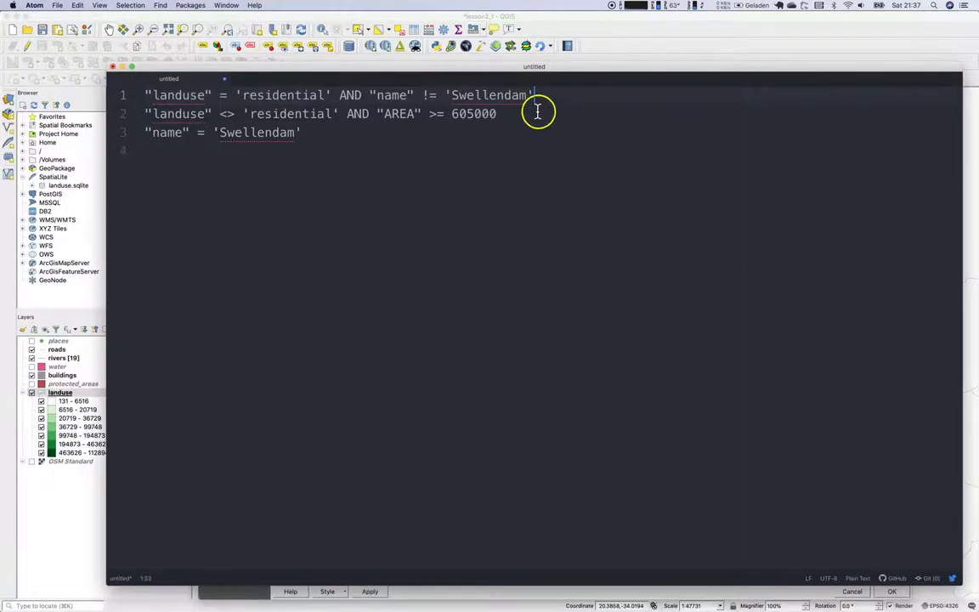
pyautogui.moveTo(534, 95); pyautogui.dragTo(84, 82)
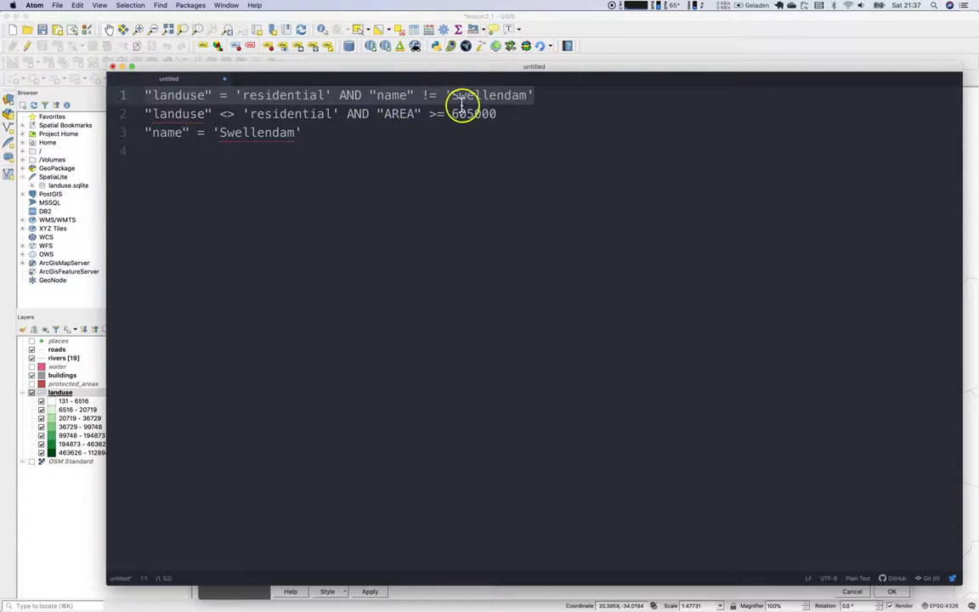
pyautogui.moveTo(441, 64); pyautogui.dragTo(536, 221)
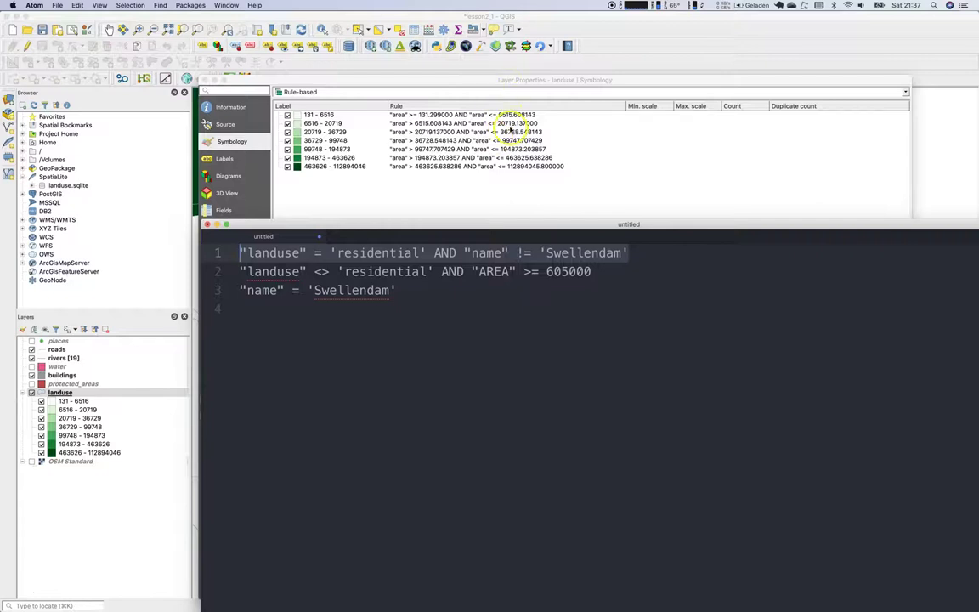
# Step: Switch back to QGIS and delete all seven area-range rules from the landuse layer's rule list
pyautogui.click(513, 125)
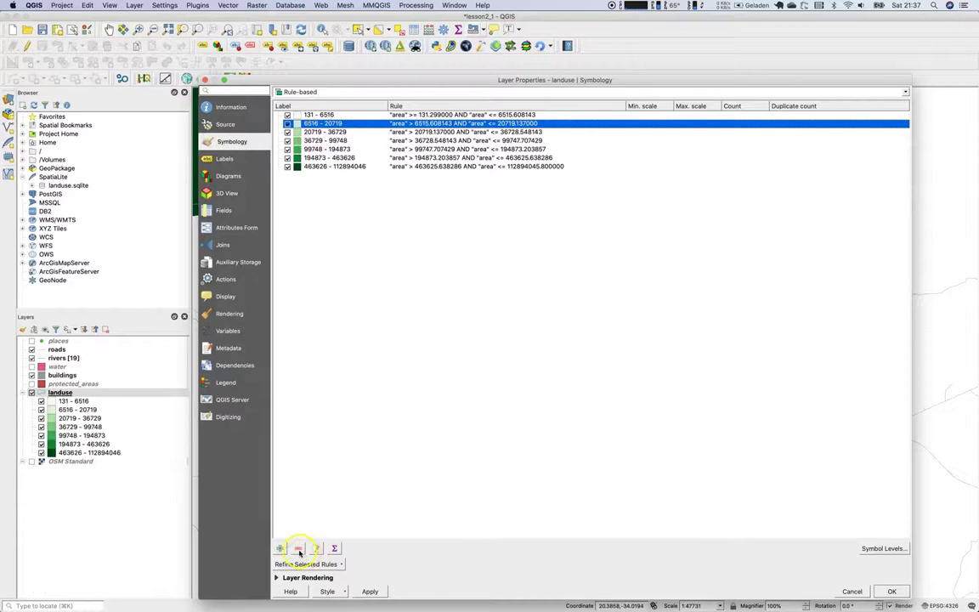
pyautogui.click(298, 548)
pyautogui.click(329, 116)
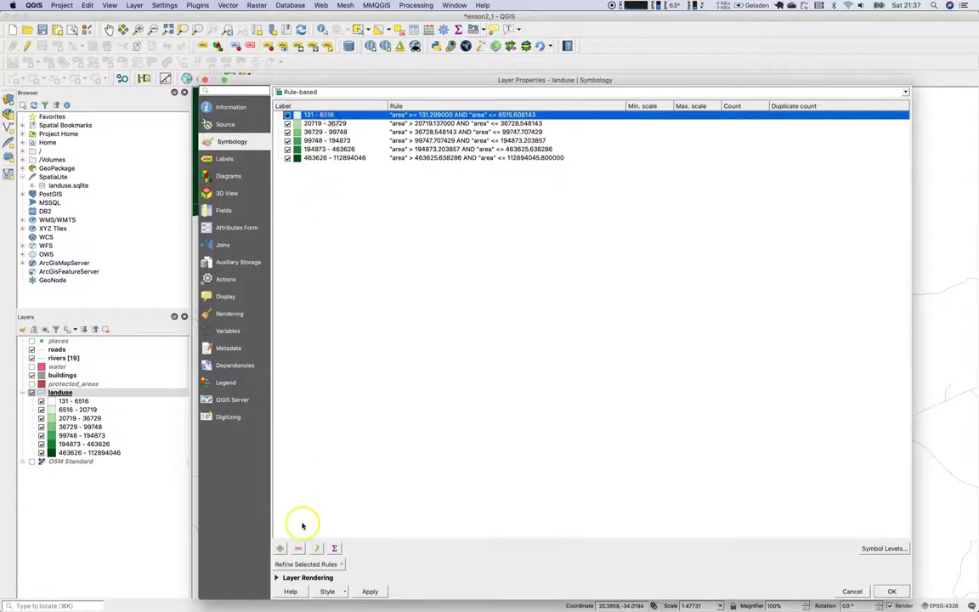
pyautogui.click(298, 548)
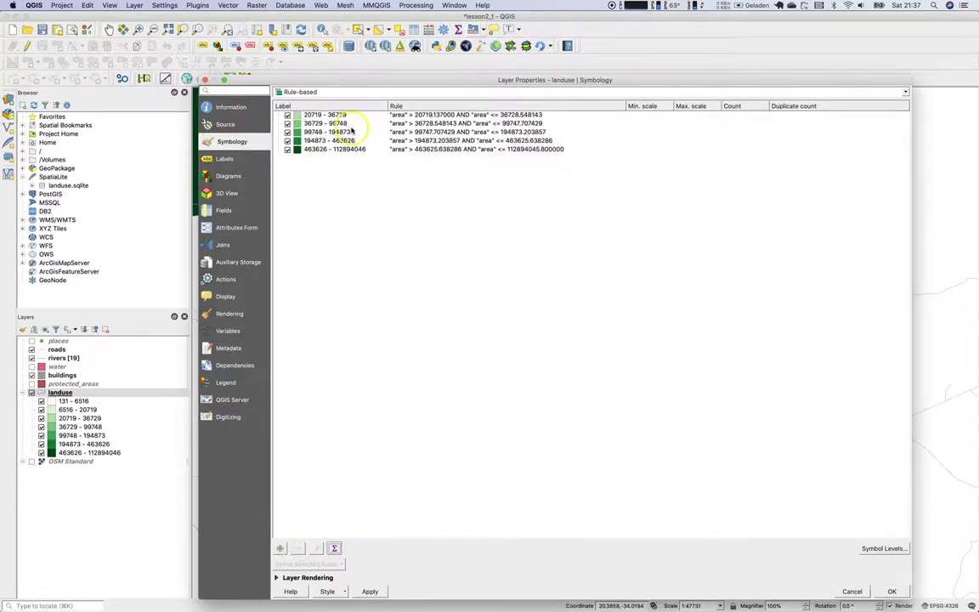
pyautogui.click(323, 124)
pyautogui.click(297, 548)
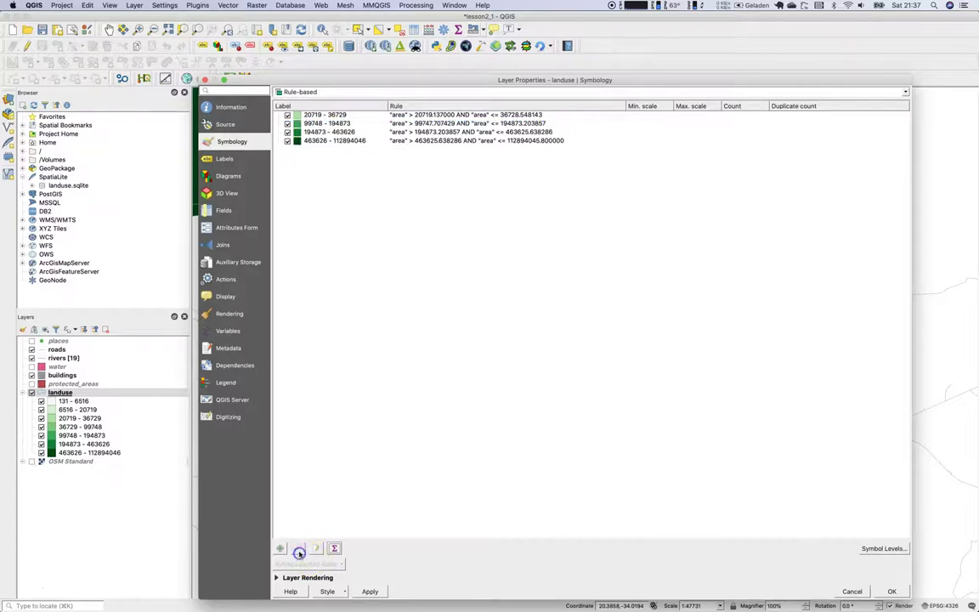
pyautogui.click(338, 116)
pyautogui.click(298, 549)
pyautogui.click(323, 114)
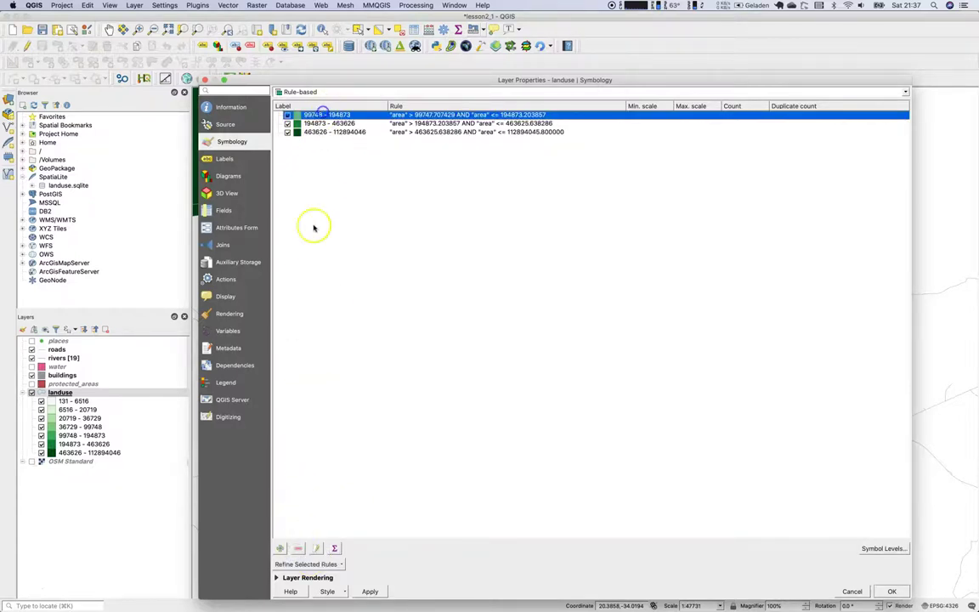
pyautogui.click(297, 548)
pyautogui.click(312, 116)
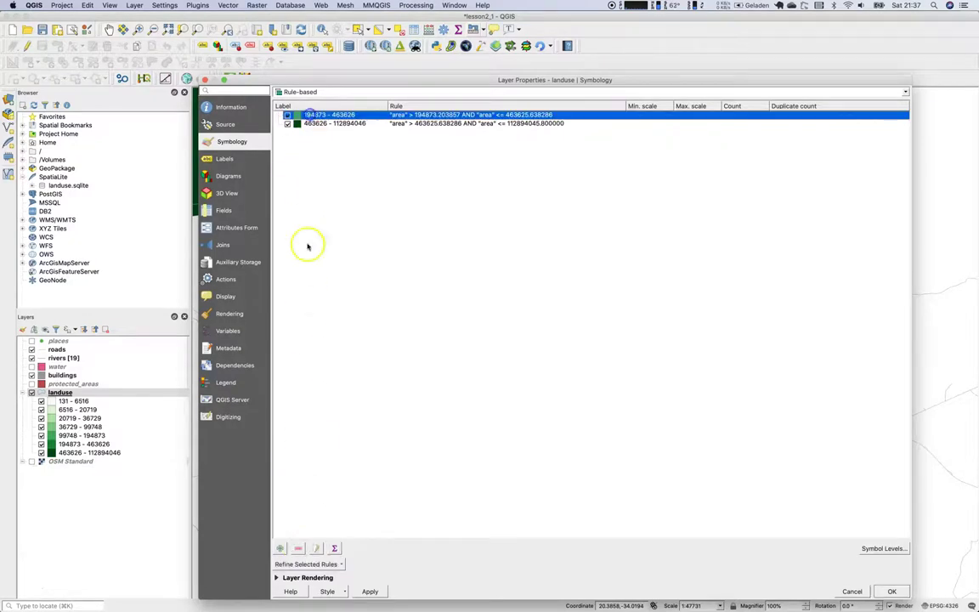
pyautogui.click(297, 549)
pyautogui.click(298, 114)
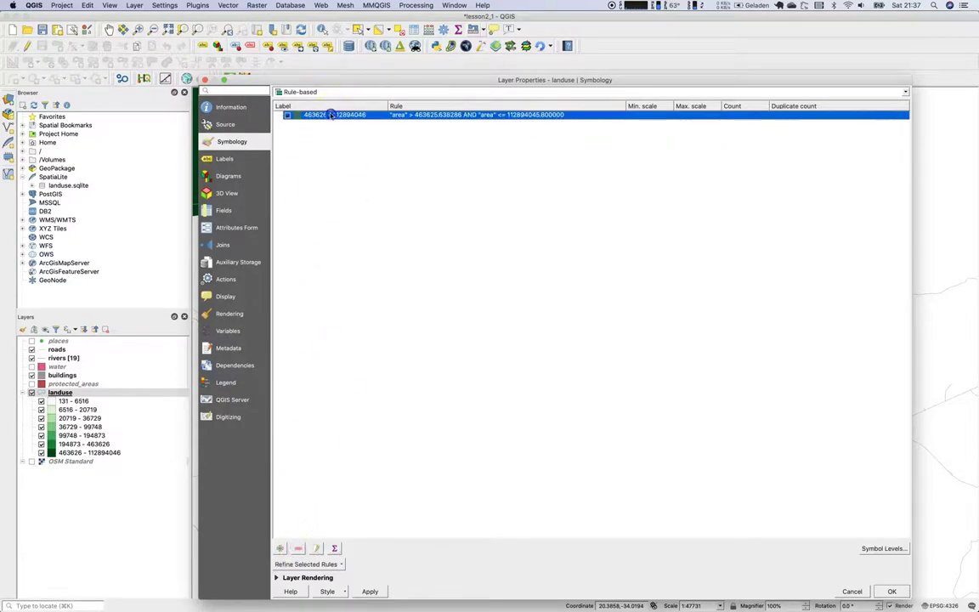
pyautogui.click(296, 548)
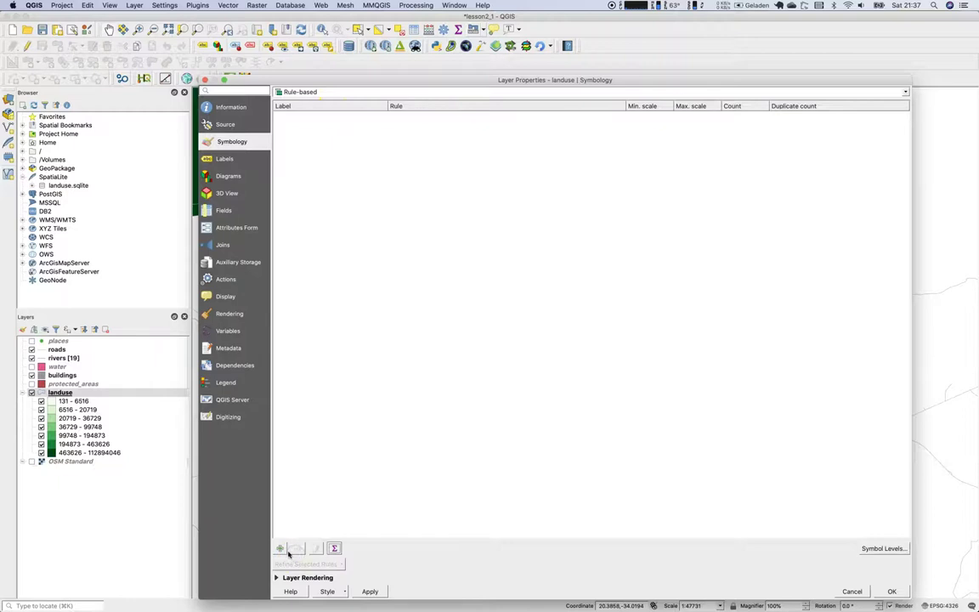
# Step: Add a new rule, copy the first expression line from Atom, and label the rule residential
pyautogui.click(280, 549)
pyautogui.click(459, 97)
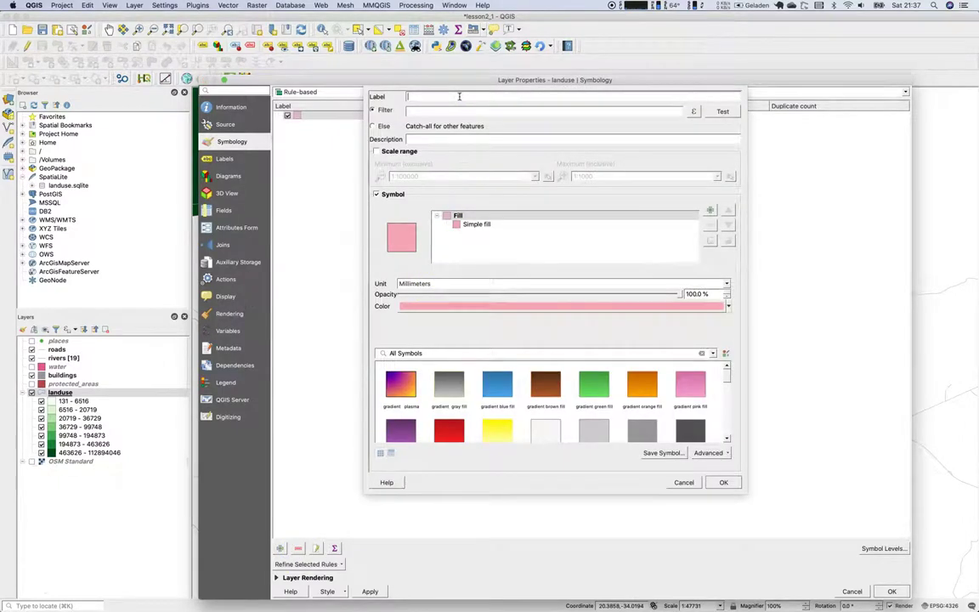
pyautogui.press('super+Tab')
pyautogui.tripleClick(367, 254)
pyautogui.press('super+c')
pyautogui.click(449, 120)
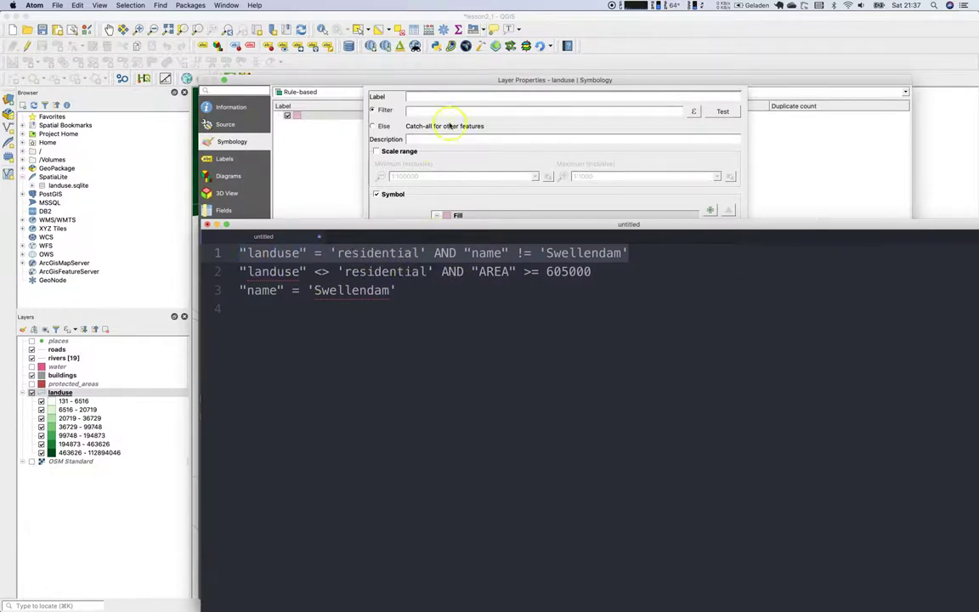
pyautogui.click(453, 95)
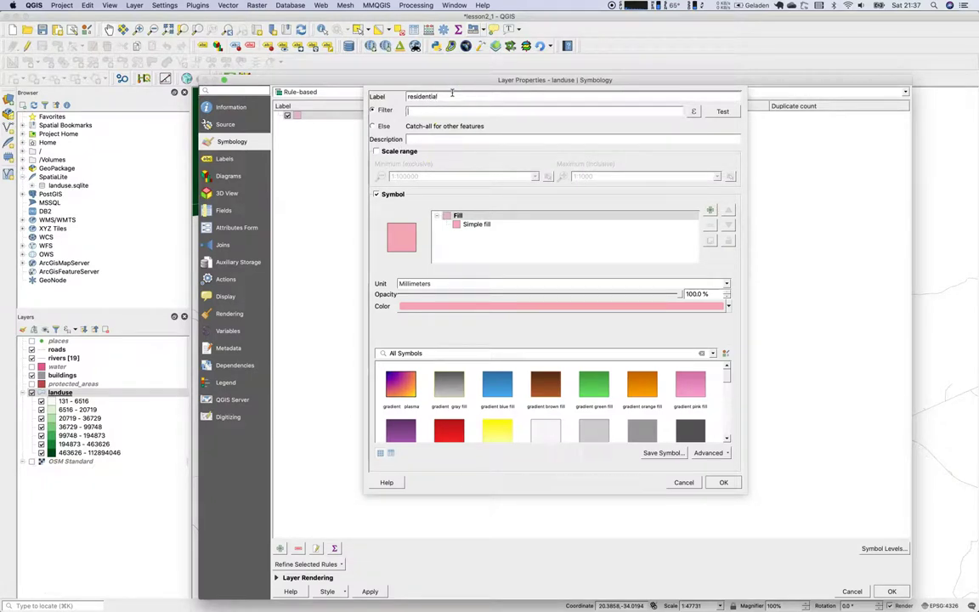
# Step: Set the residential rule's filter in the expression builder to "landuse" = 'residential' AND "name" != 'Swellendam'
pyautogui.click(694, 111)
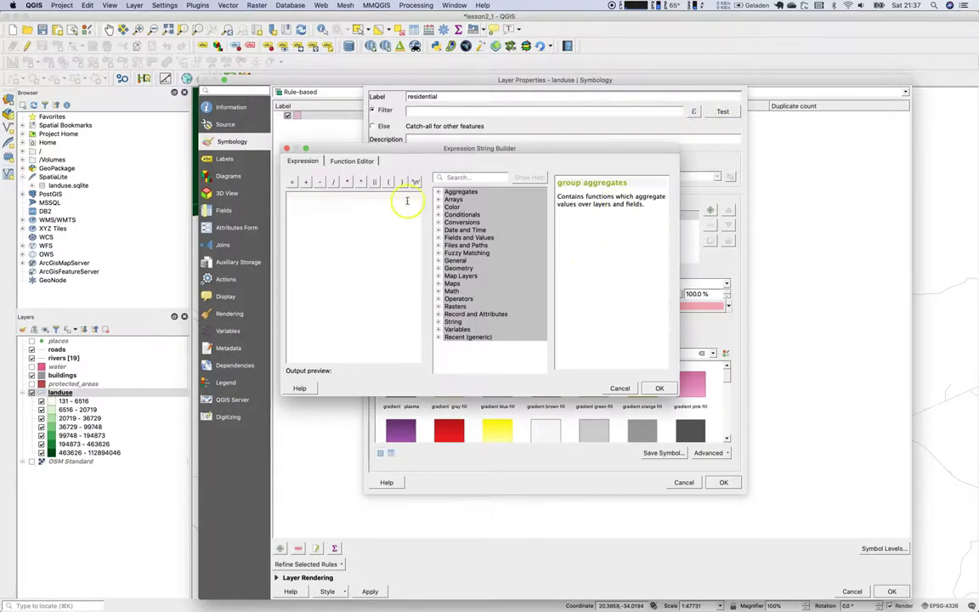
pyautogui.click(316, 225)
pyautogui.press('super+v')
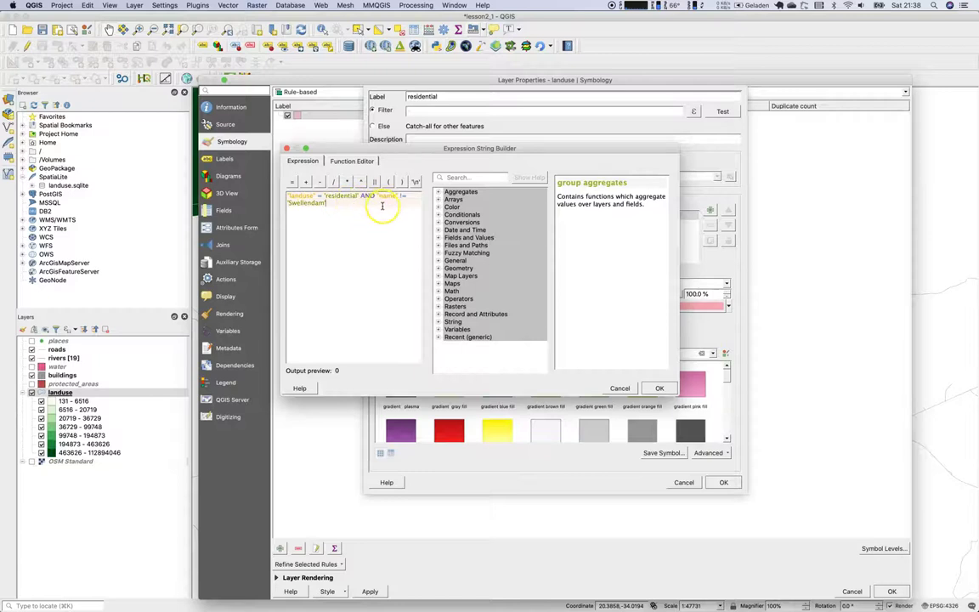
pyautogui.click(664, 389)
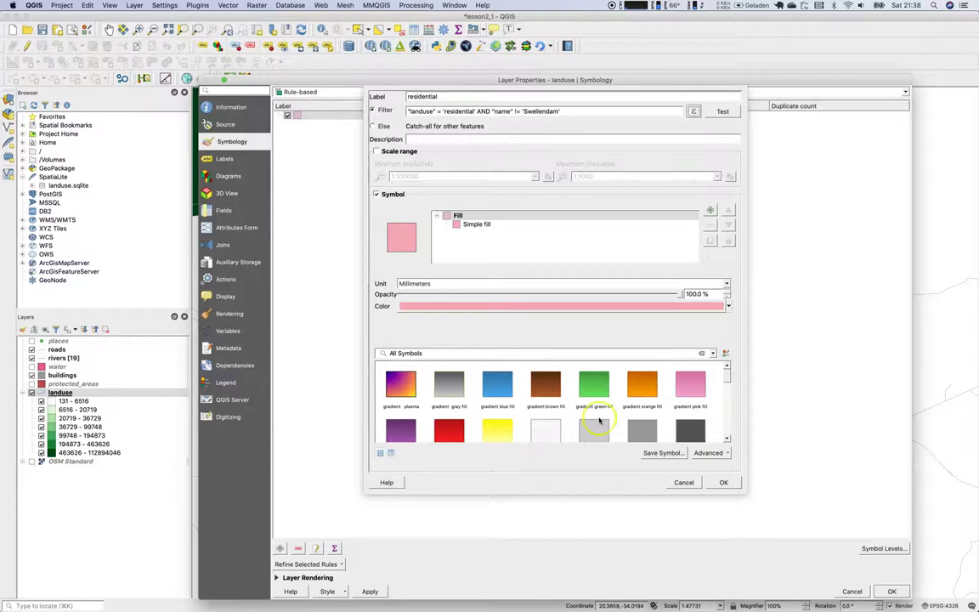
# Step: Give the residential rule a mid-grey #808080 fill and accept the rule
pyautogui.scroll(-8, 587, 417)
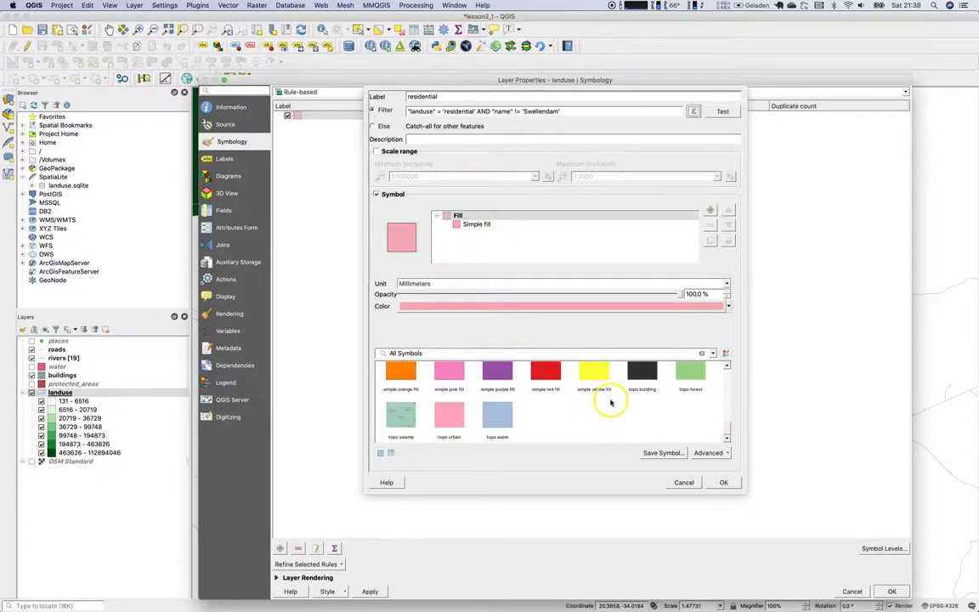
pyautogui.scroll(2, 610, 403)
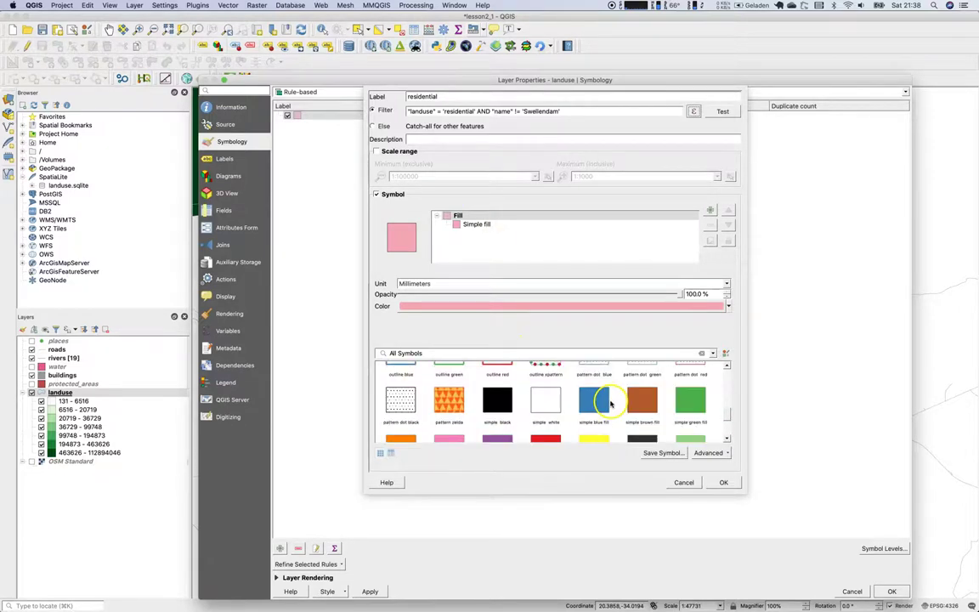
pyautogui.click(699, 306)
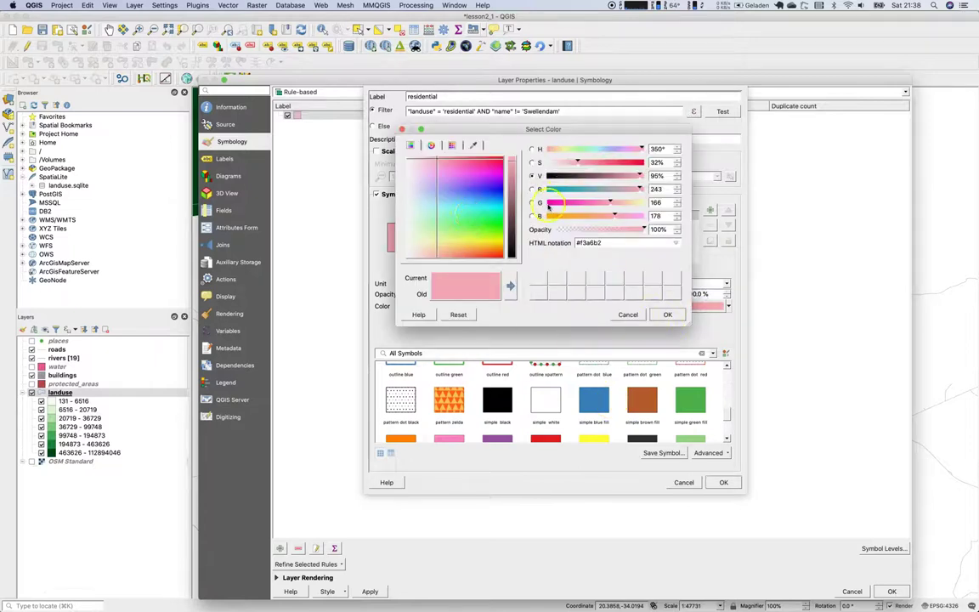
pyautogui.click(488, 252)
pyautogui.moveTo(488, 252); pyautogui.dragTo(490, 241)
pyautogui.moveTo(639, 176); pyautogui.dragTo(524, 176)
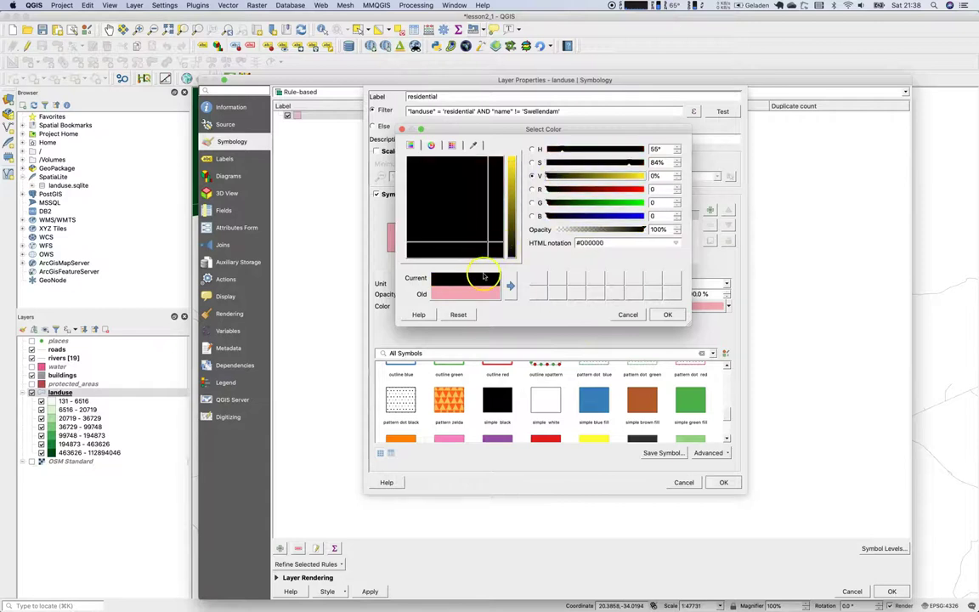
pyautogui.click(481, 202)
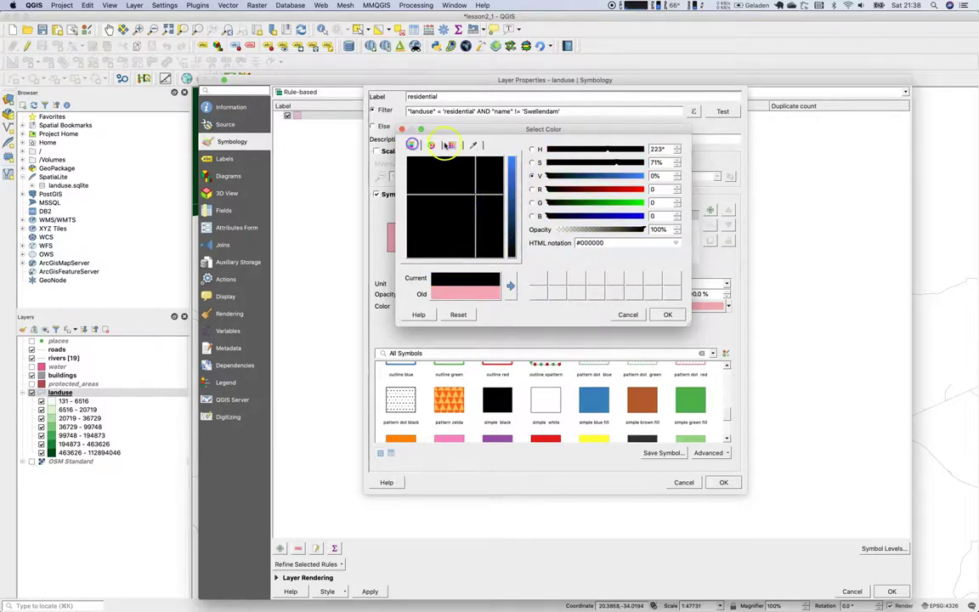
pyautogui.click(431, 145)
pyautogui.moveTo(464, 183); pyautogui.dragTo(479, 192)
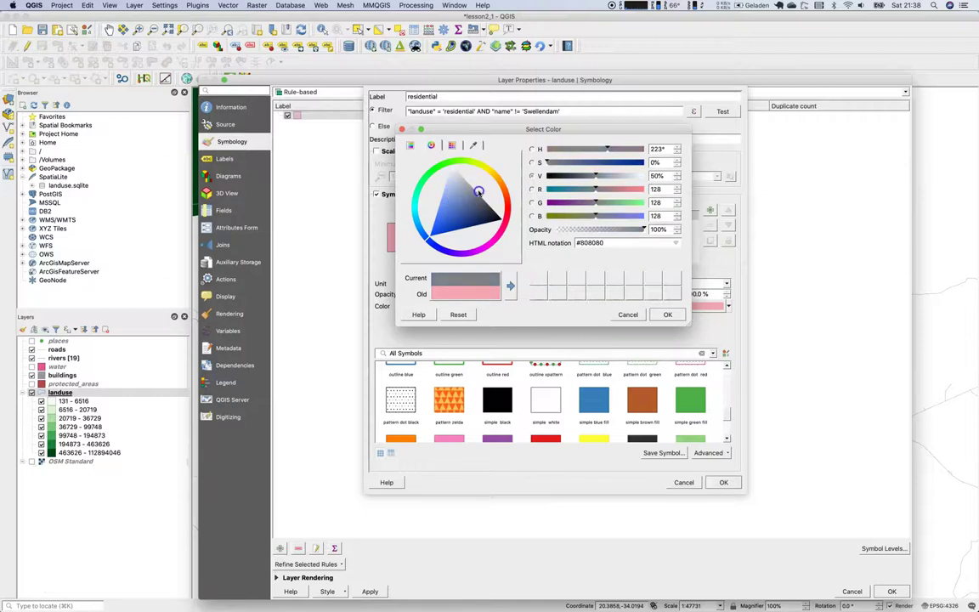
pyautogui.click(664, 315)
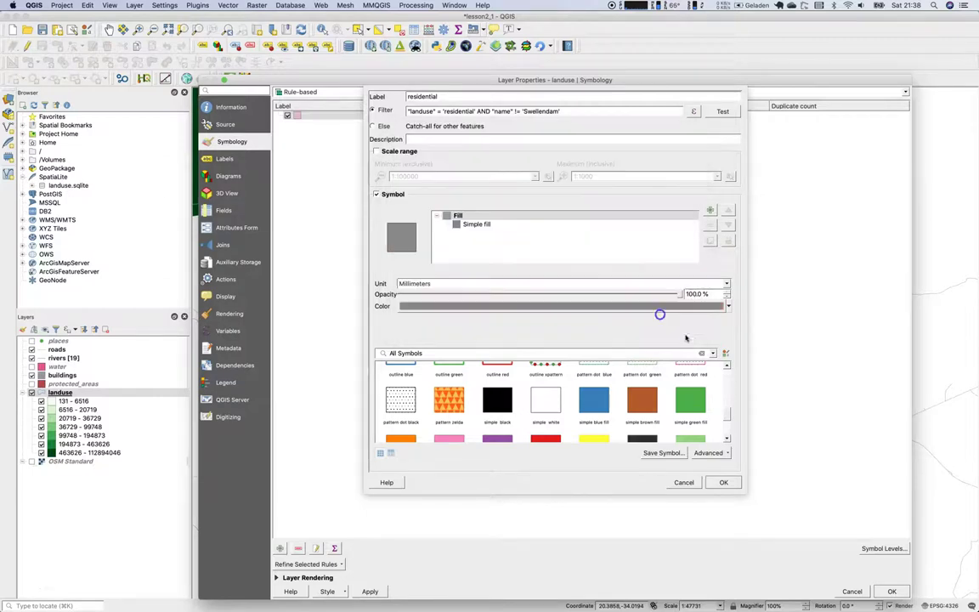
pyautogui.click(725, 482)
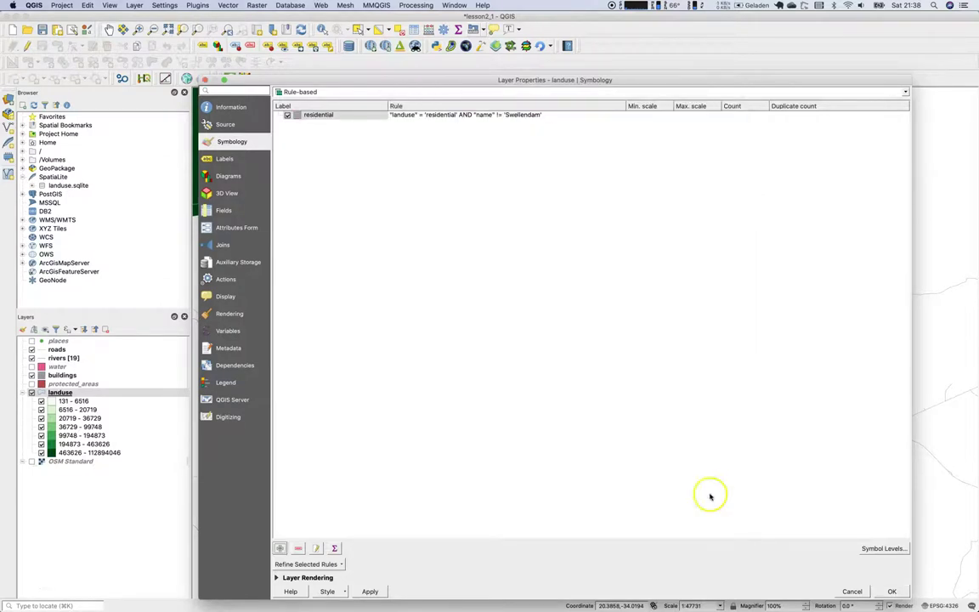
# Step: Add a rule labelled non residential with the filter "landuse" <> 'residential' AND "AREA" >= 605000 copied from Atom
pyautogui.click(280, 549)
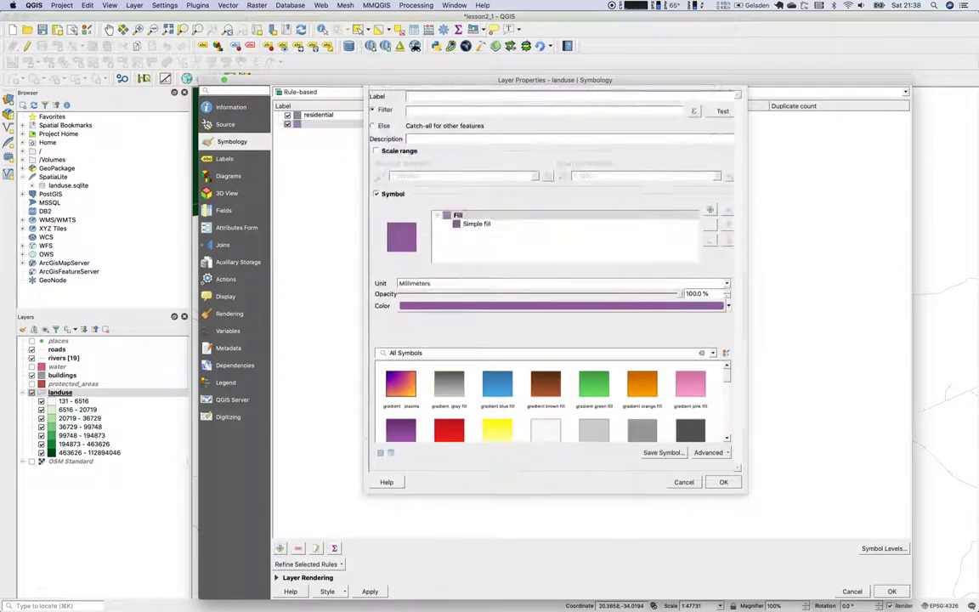
pyautogui.hotkey('ctrl', 'Up')
pyautogui.click(459, 170)
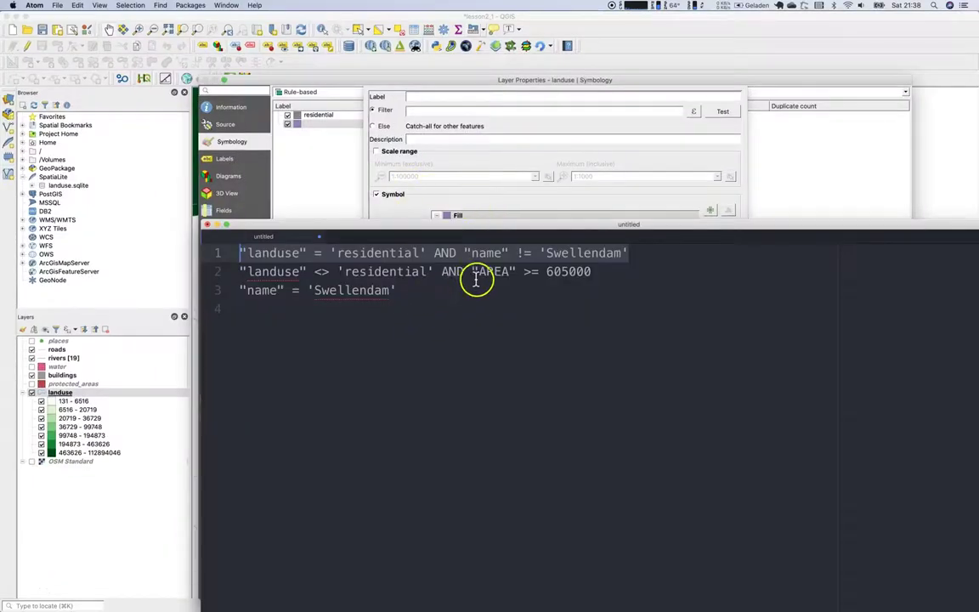
pyautogui.click(472, 272)
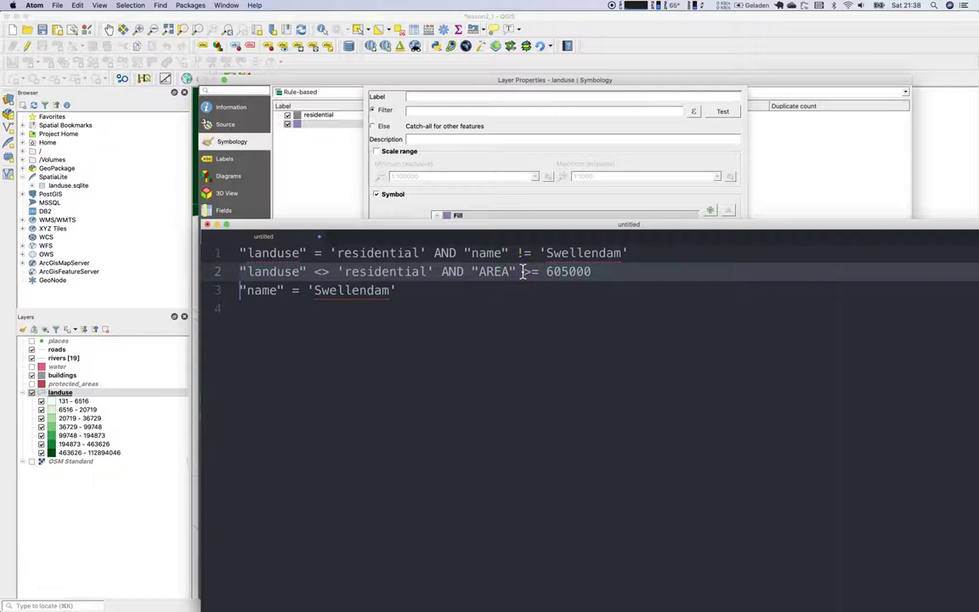
pyautogui.click(459, 110)
pyautogui.click(459, 96)
pyautogui.write('non residential')
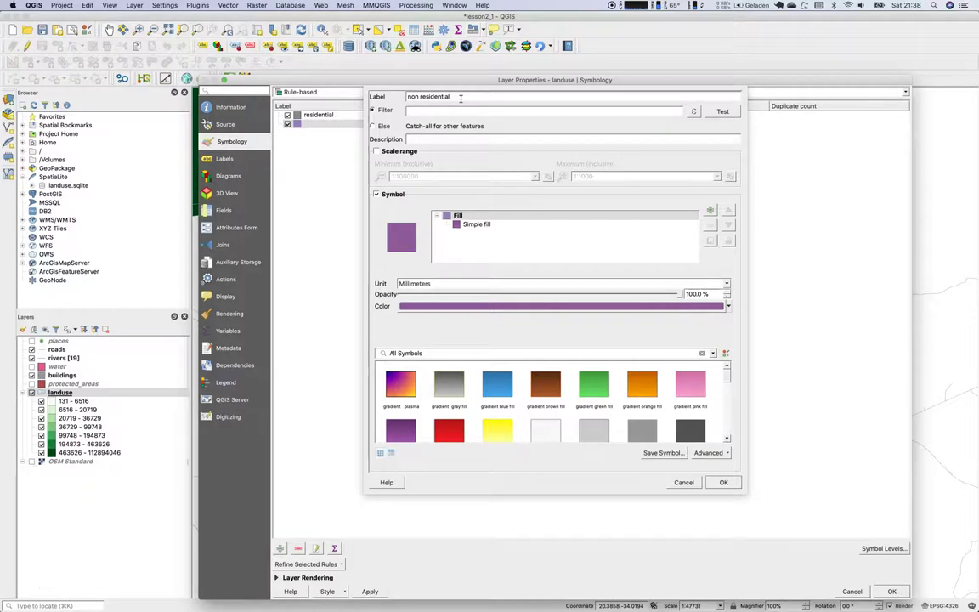
pyautogui.click(464, 111)
pyautogui.write('"landuse" <> \'residential\' AND "AREA" >= 605000')
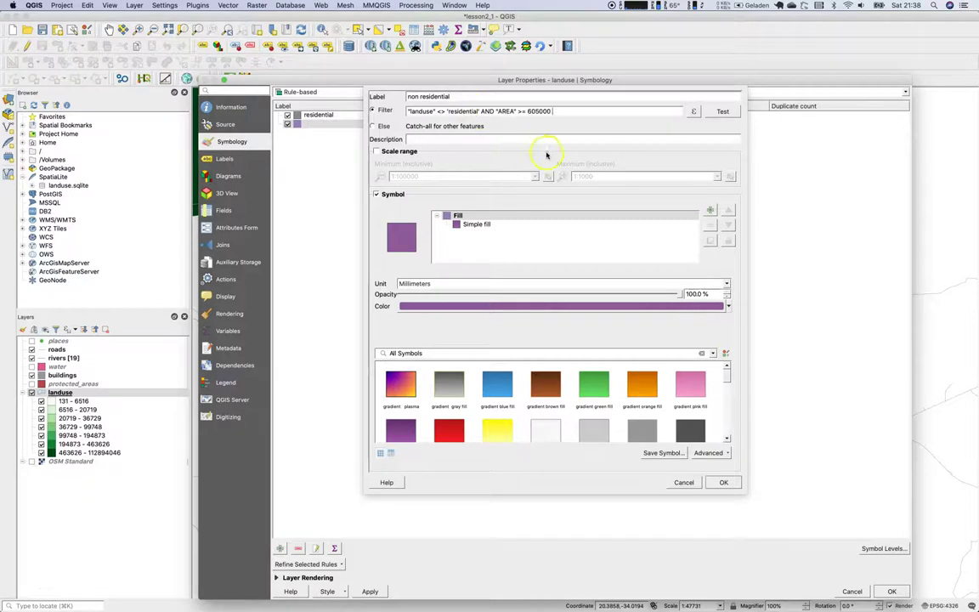
pyautogui.click(439, 111)
pyautogui.click(462, 111)
# Step: Give the non residential rule the vertical-line hashed black | symbol and accept the rule
pyautogui.scroll(-2, 731, 391)
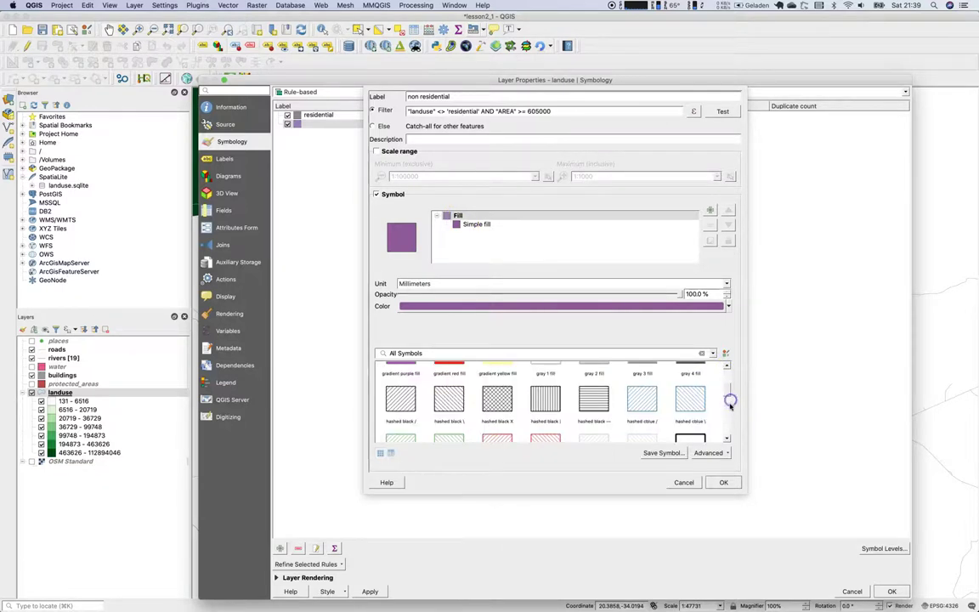
pyautogui.click(727, 410)
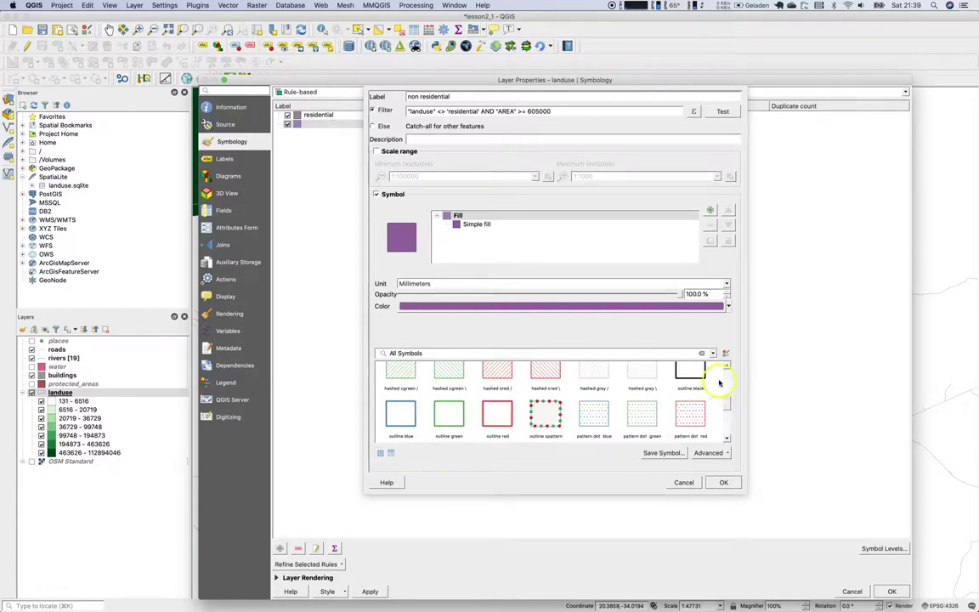
pyautogui.click(723, 381)
pyautogui.click(545, 398)
pyautogui.click(724, 482)
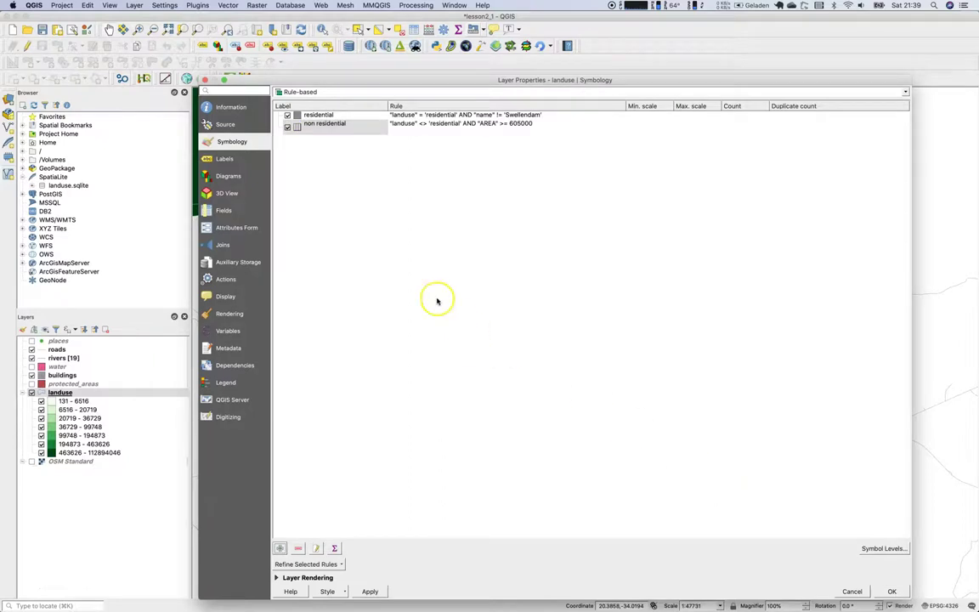
# Step: Add a third rule labelled Swellendam with the filter "name" = 'Swellendam' copied from Atom
pyautogui.click(280, 548)
pyautogui.press('super+Tab')
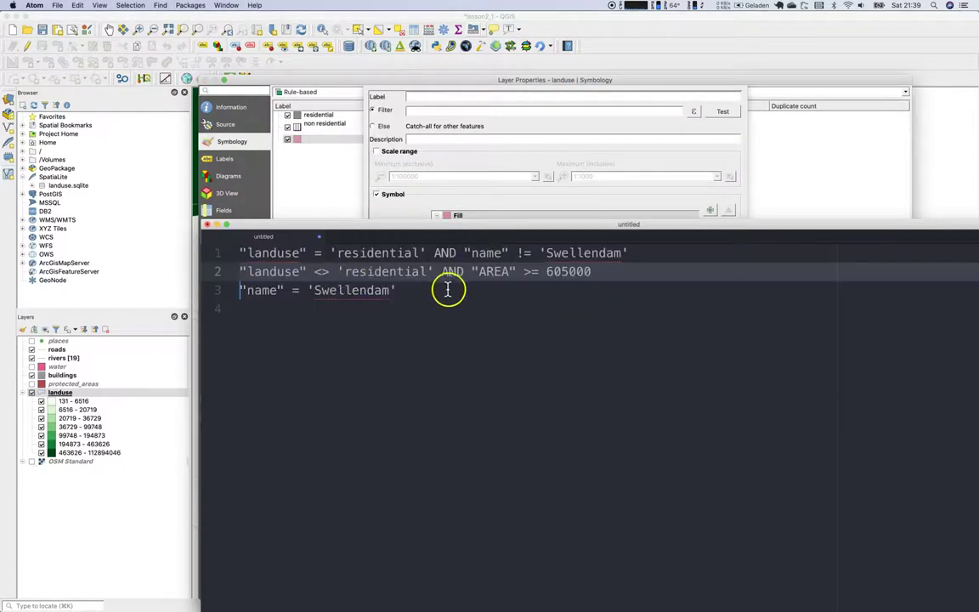
pyautogui.moveTo(445, 289); pyautogui.dragTo(186, 289)
pyautogui.press('super+c')
pyautogui.click(517, 99)
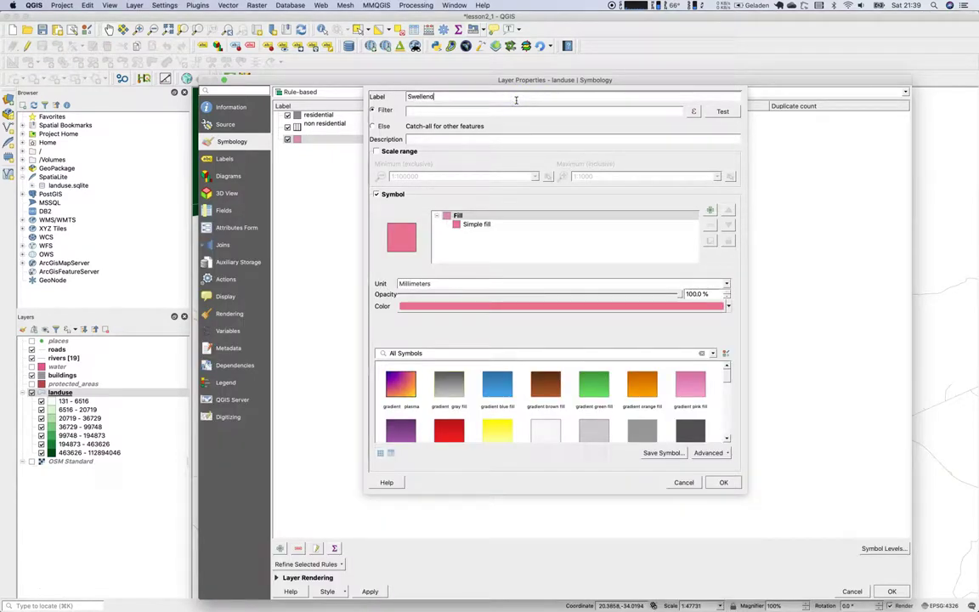
pyautogui.press('super+v')
# Step: Give the Swellendam rule the simple orange fill symbol and accept the rule
pyautogui.moveTo(728, 379); pyautogui.dragTo(728, 426)
pyautogui.click(400, 388)
pyautogui.click(723, 482)
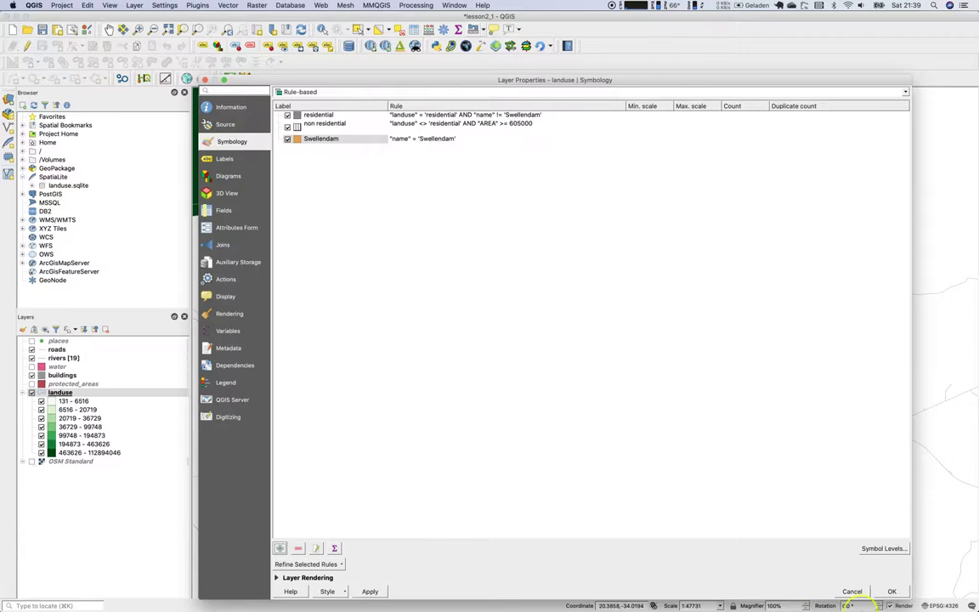
# Step: Apply the rule-based style to the landuse layer, close its properties and view the result on the map
pyautogui.click(372, 591)
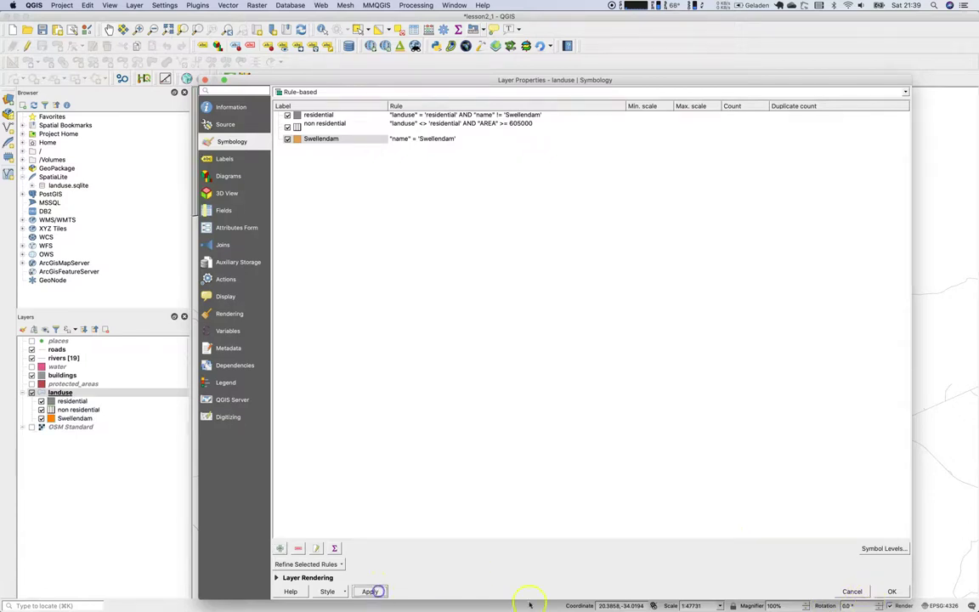
pyautogui.click(892, 591)
pyautogui.scroll(-1, 458, 393)
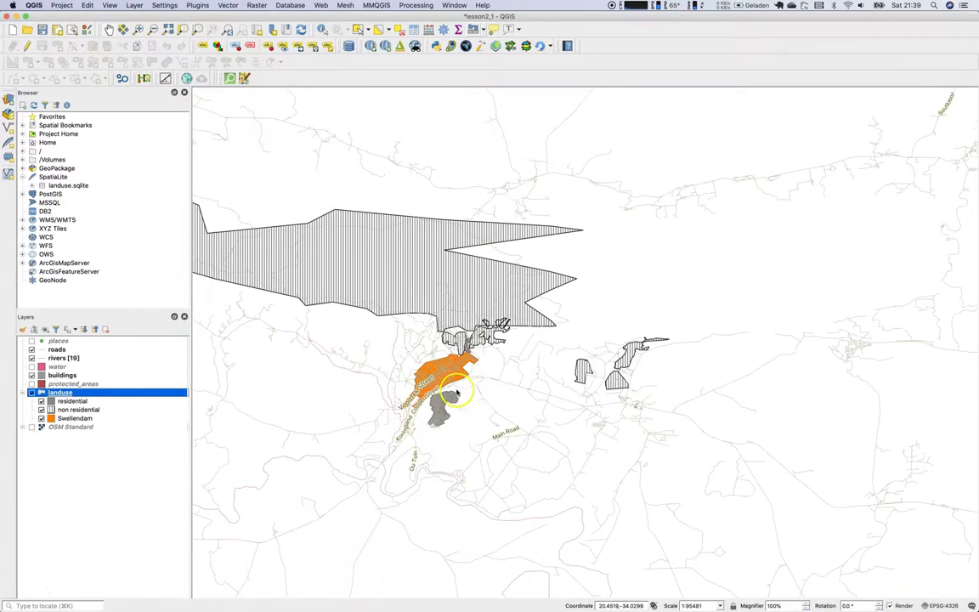
# Step: Inspect the styled landuse areas and make the places layer visible to identify the areas around Swellendam and Railton
pyautogui.scroll(2, 450, 398)
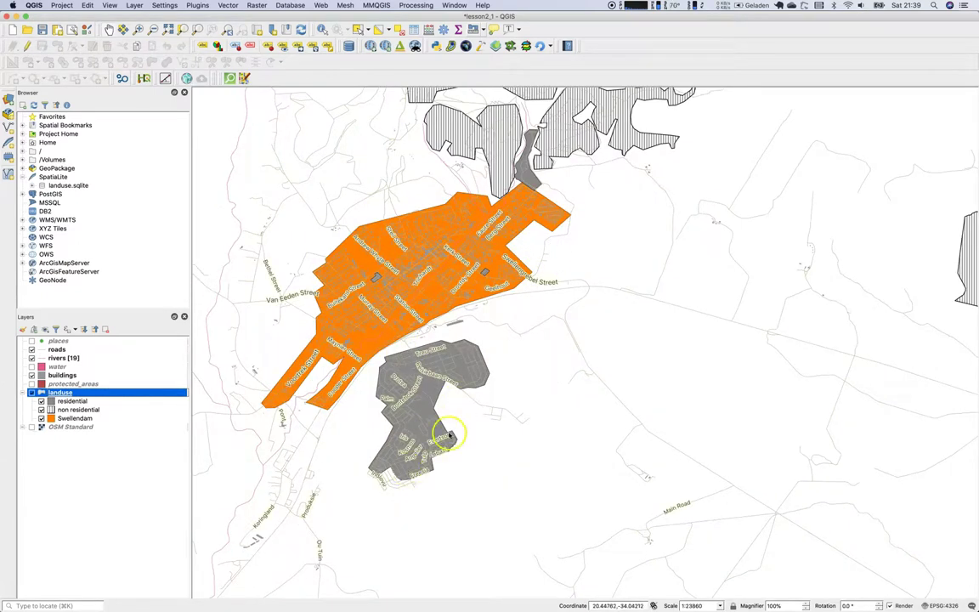
pyautogui.moveTo(457, 402); pyautogui.dragTo(383, 432)
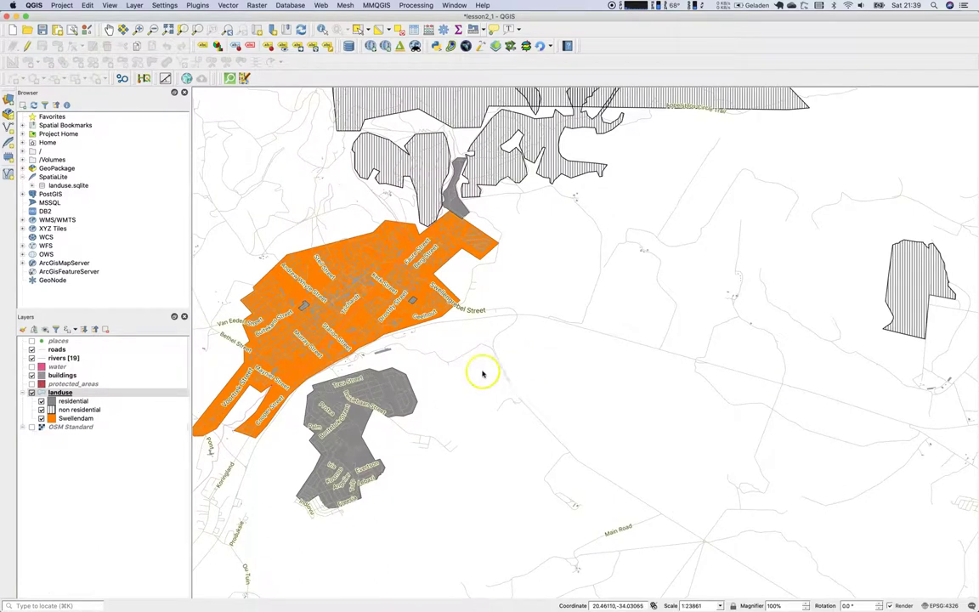
pyautogui.moveTo(512, 251); pyautogui.dragTo(542, 444)
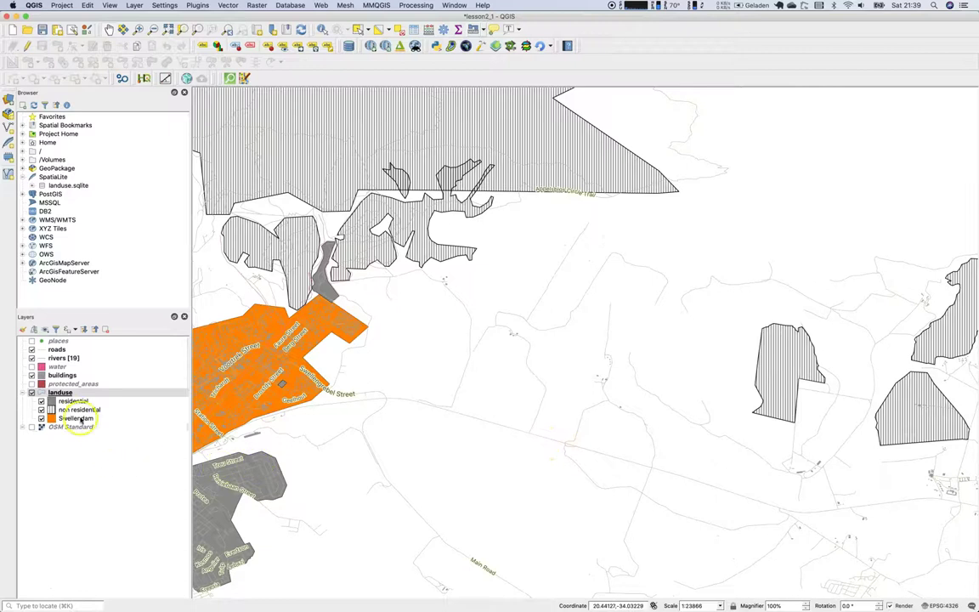
pyautogui.scroll(-1, 592, 448)
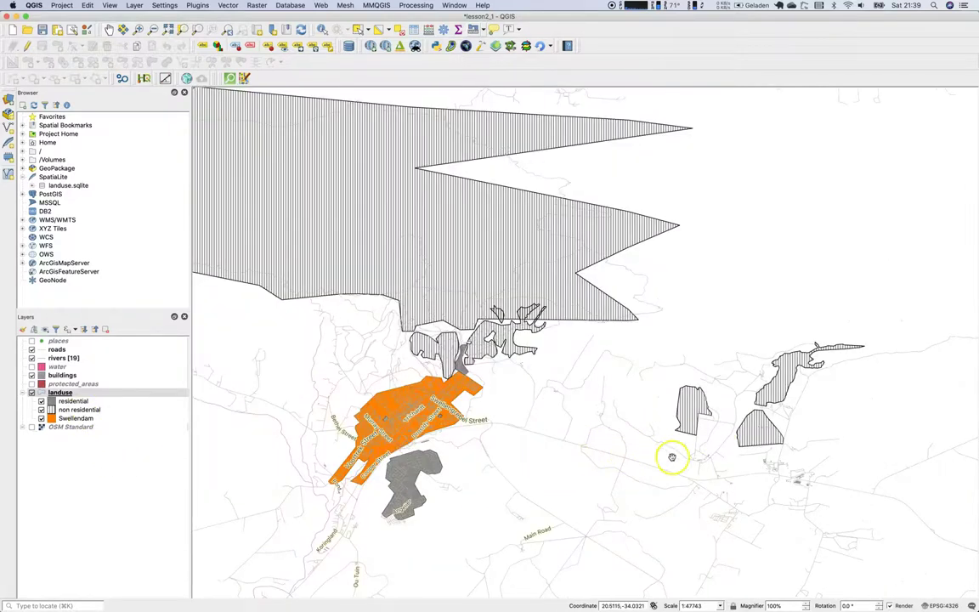
pyautogui.hscroll(-3, 656, 457)
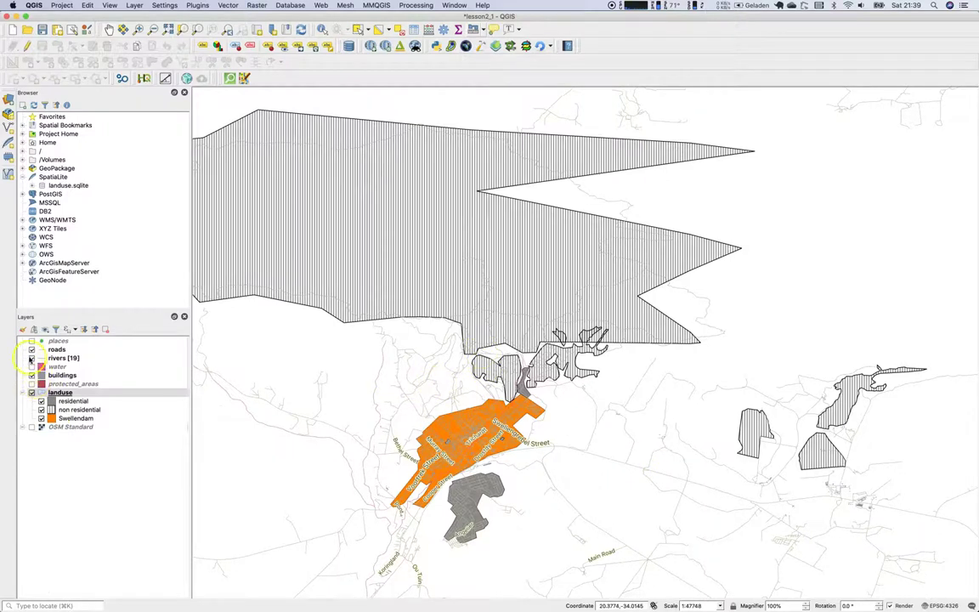
pyautogui.click(32, 341)
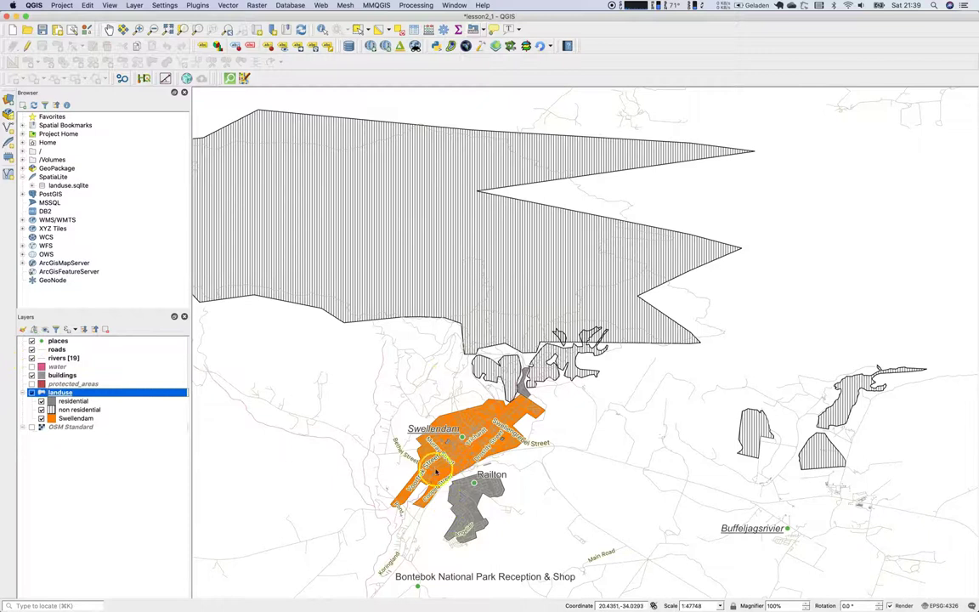
pyautogui.scroll(2, 433, 466)
pyautogui.moveTo(498, 486); pyautogui.dragTo(510, 391)
pyautogui.moveTo(585, 498); pyautogui.dragTo(610, 365)
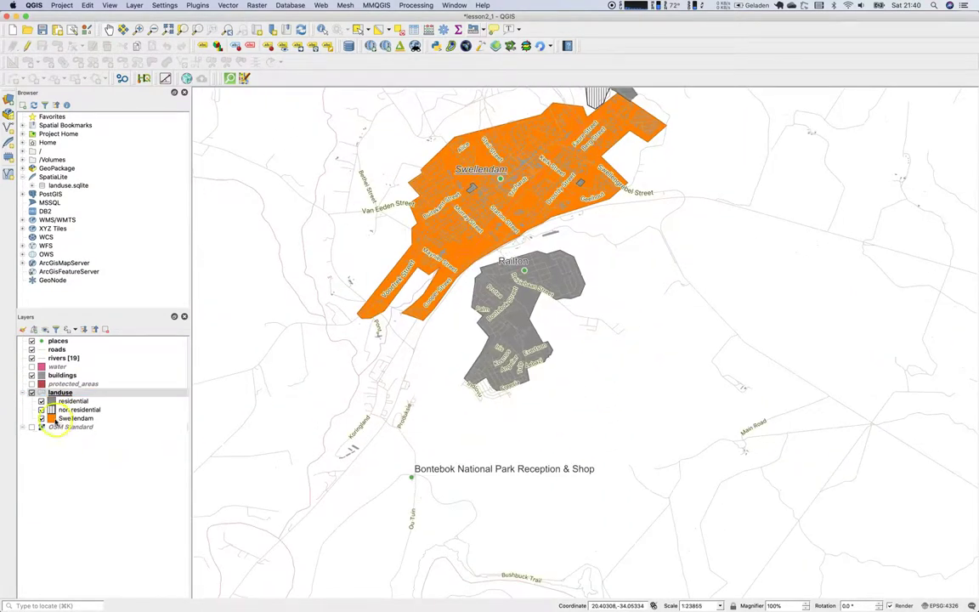
# Step: Change the Swellendam rule's fill colour to light orange #ffc691 and view the updated landuse map
pyautogui.doubleClick(51, 418)
pyautogui.click(488, 253)
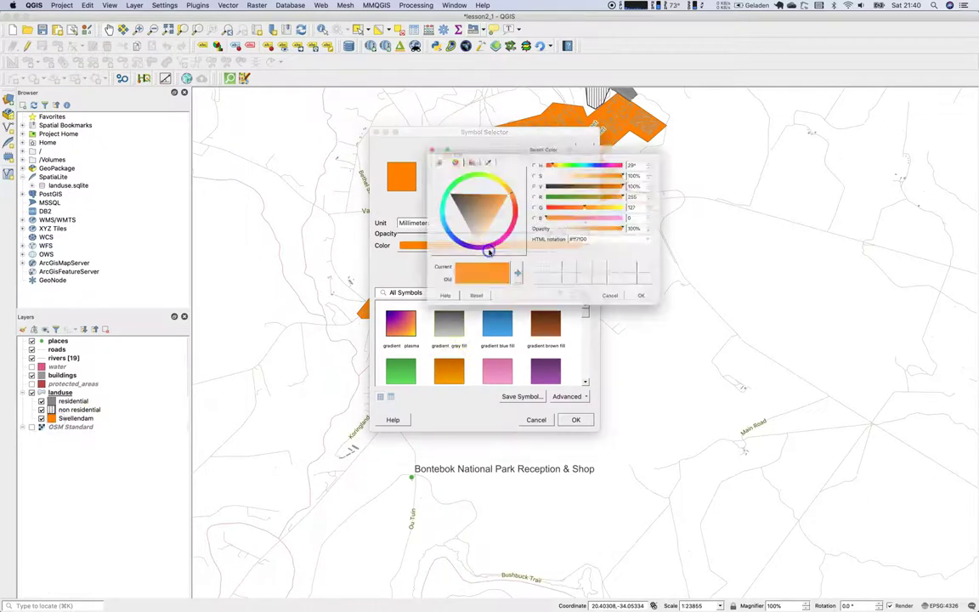
pyautogui.click(485, 205)
pyautogui.moveTo(485, 205); pyautogui.dragTo(488, 225)
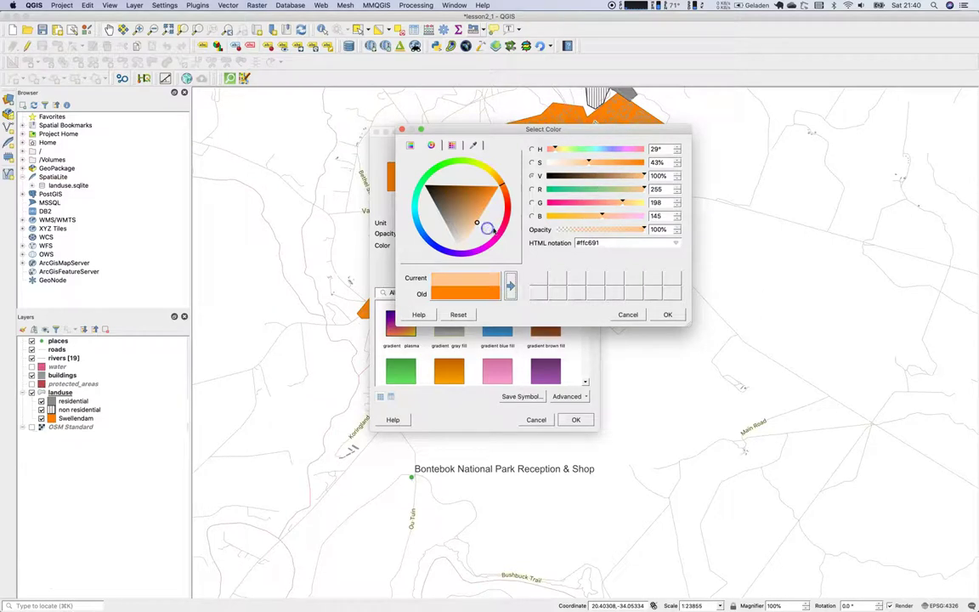
pyautogui.click(669, 313)
pyautogui.click(585, 419)
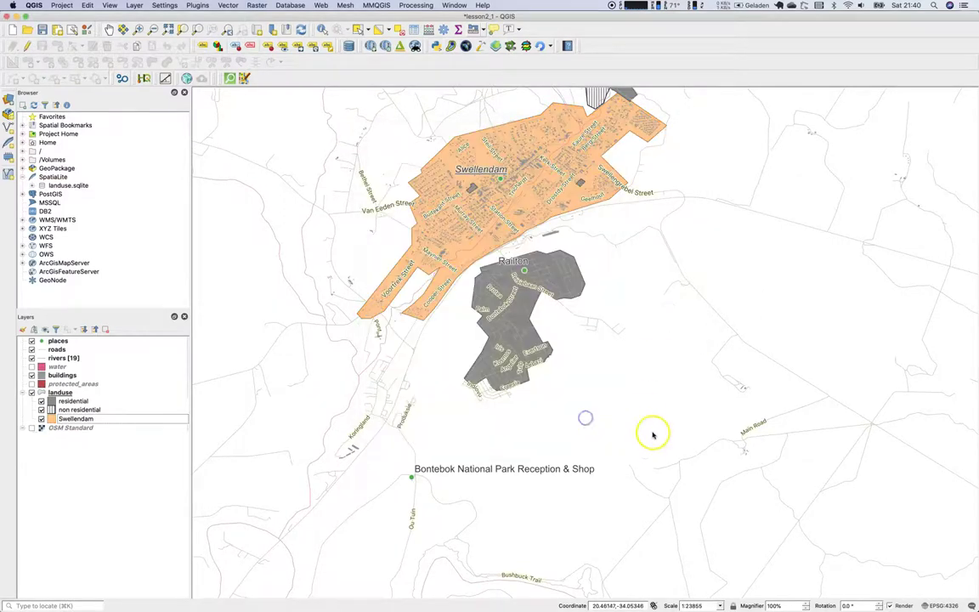
pyautogui.scroll(-5, 571, 412)
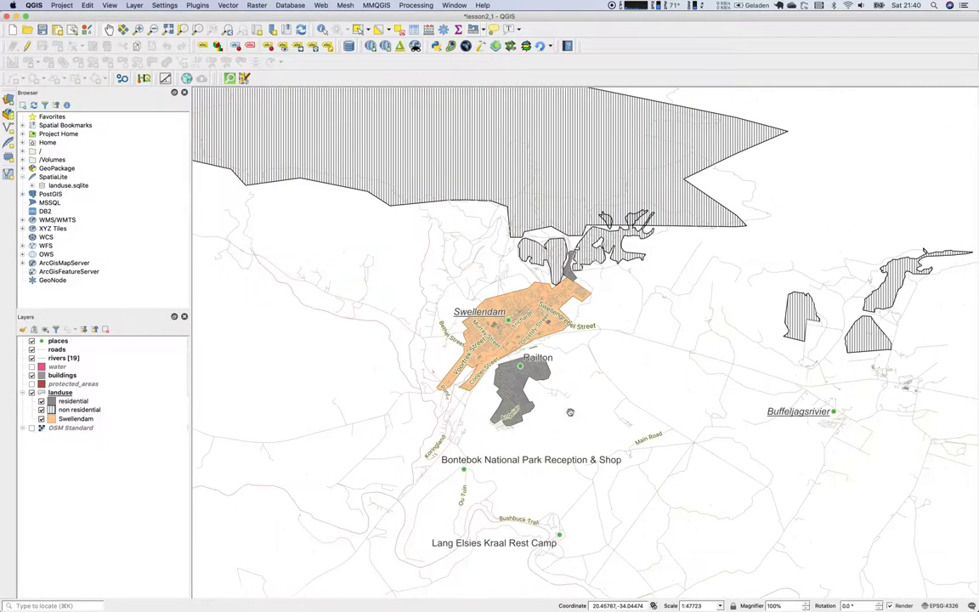
pyautogui.moveTo(672, 467); pyautogui.dragTo(615, 461)
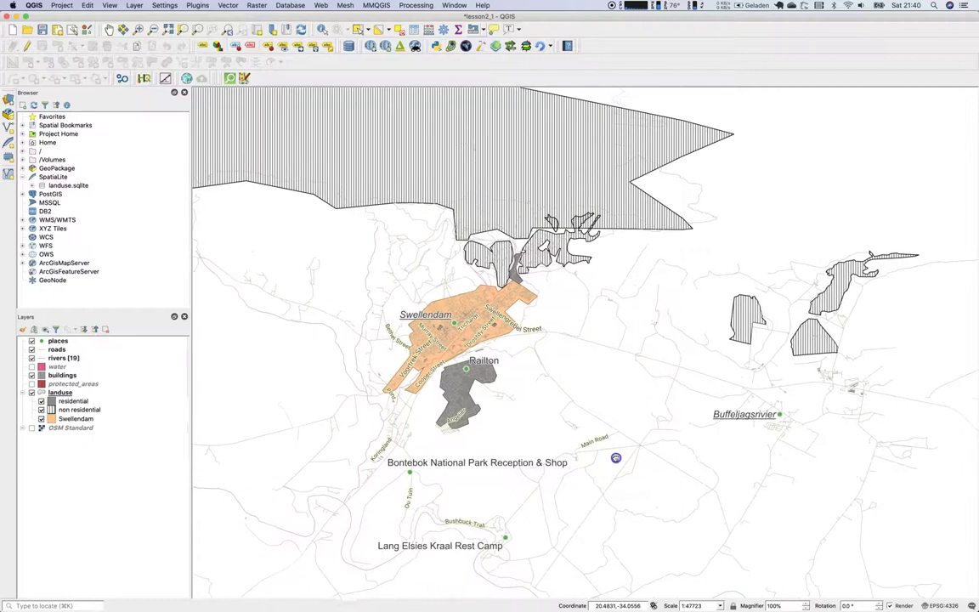